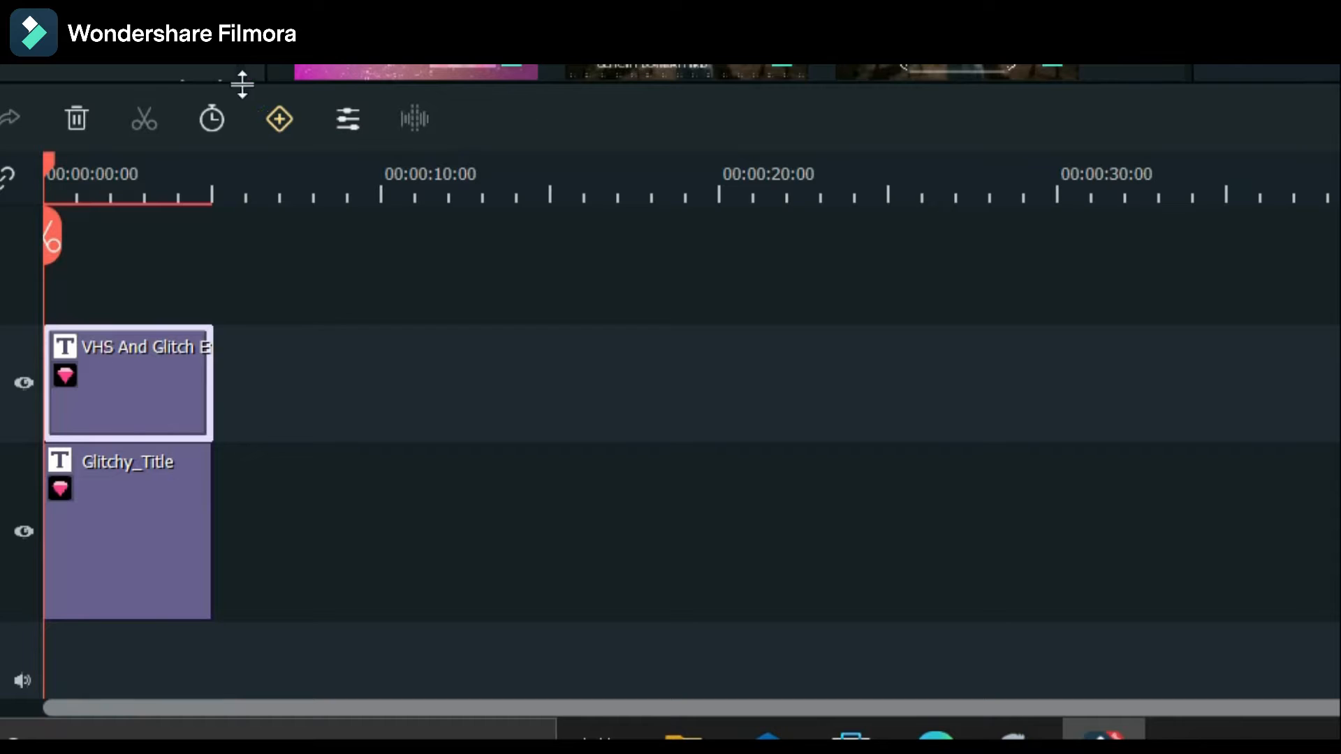
# Delete the "VHS style" and "OPENER" text layers from the VHS And Glitch title in its advanced editor and accept the change.
pyautogui.click(98, 198)
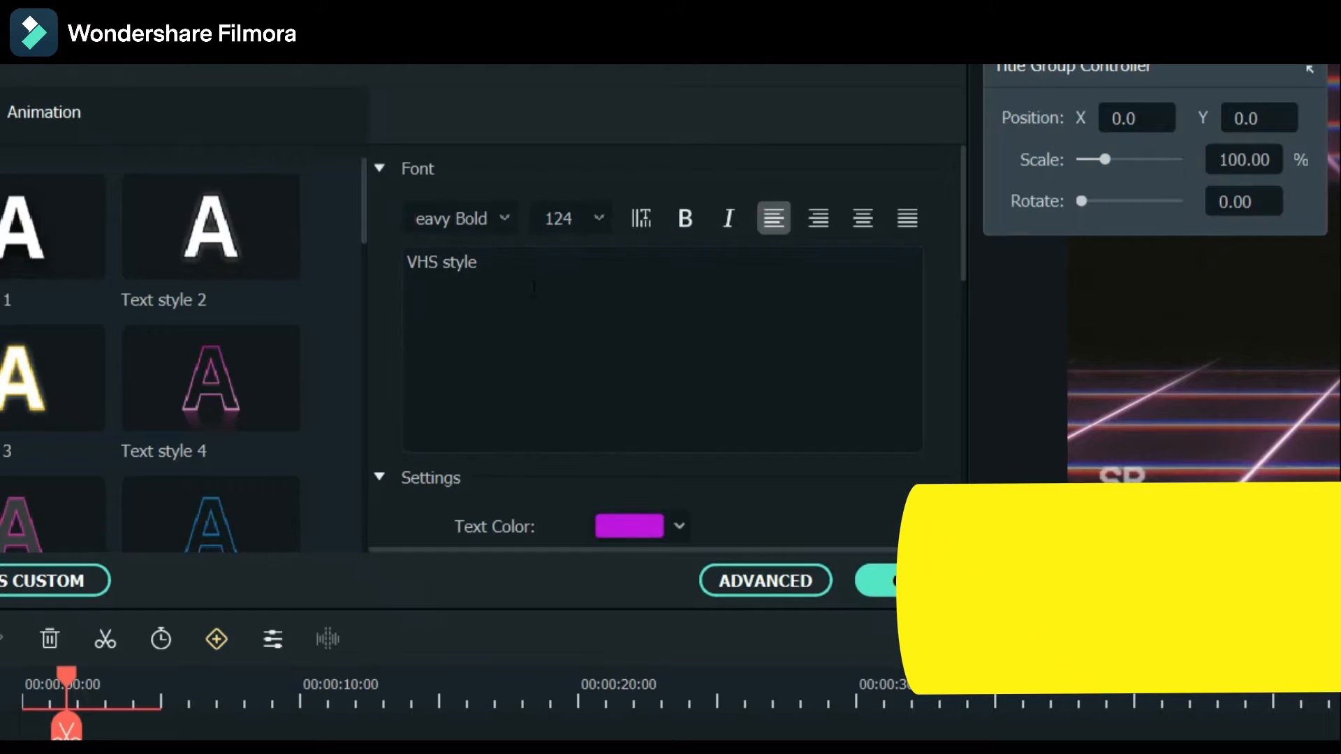
pyautogui.click(749, 569)
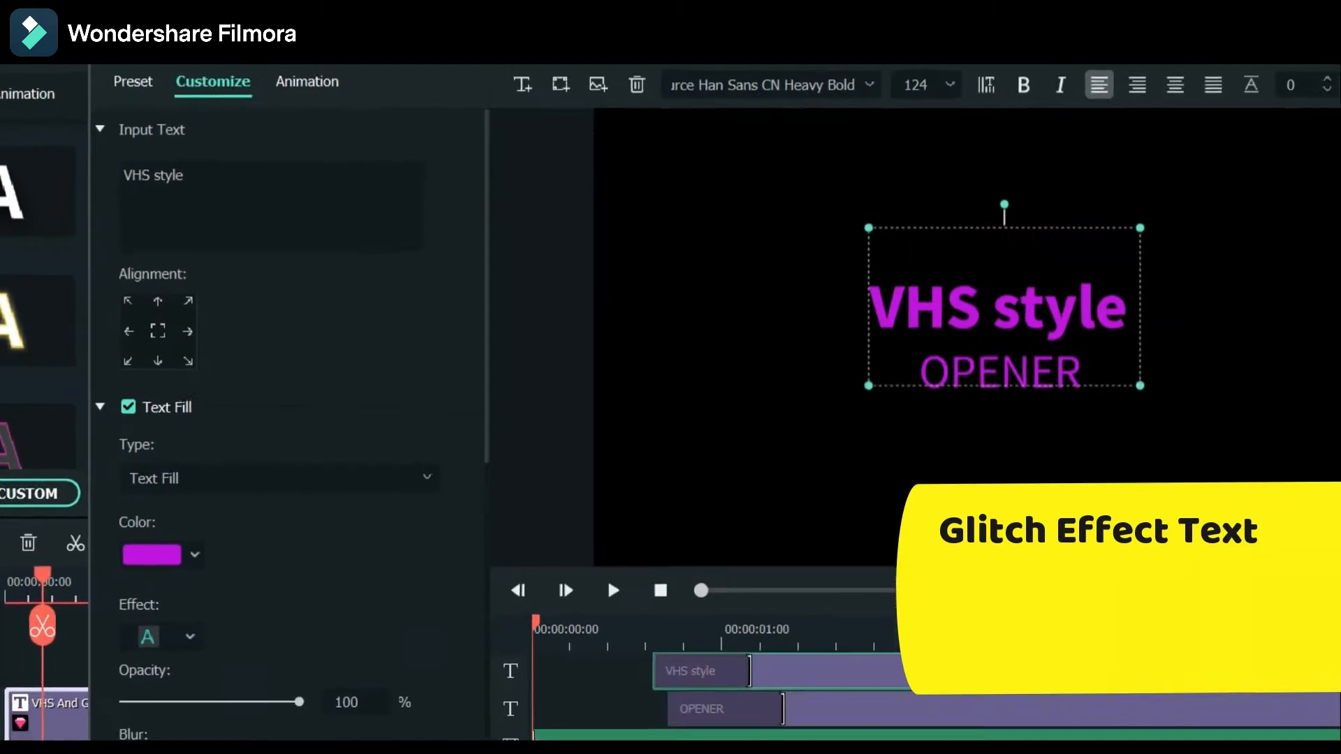
pyautogui.click(835, 584)
pyautogui.press('Delete')
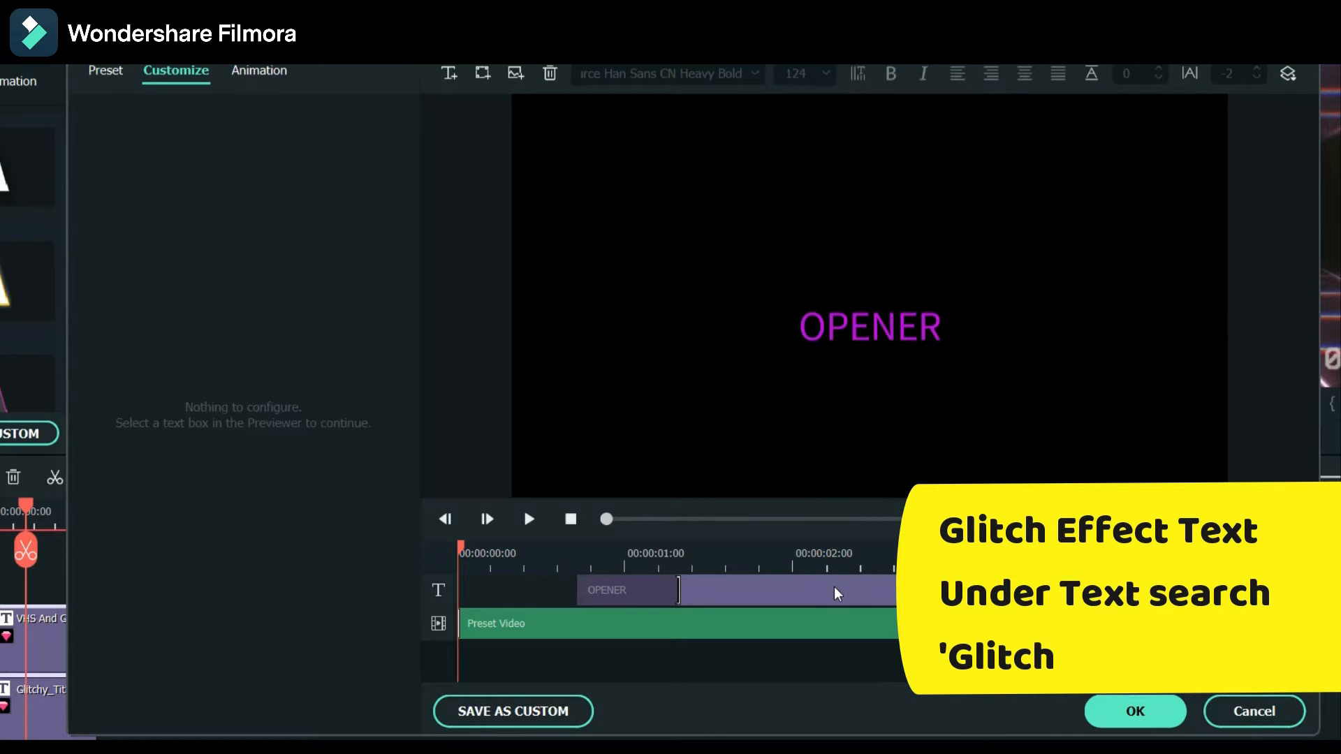
pyautogui.click(835, 590)
pyautogui.press('Delete')
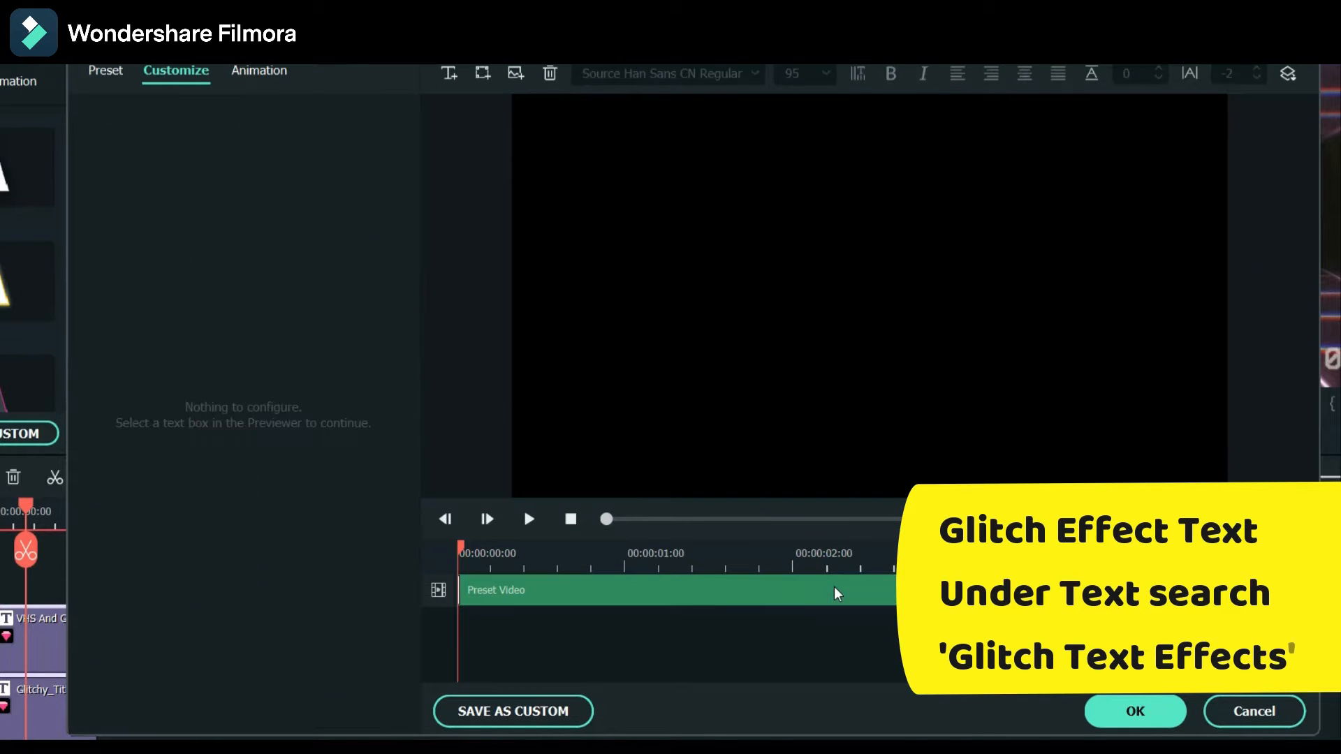
pyautogui.click(1135, 707)
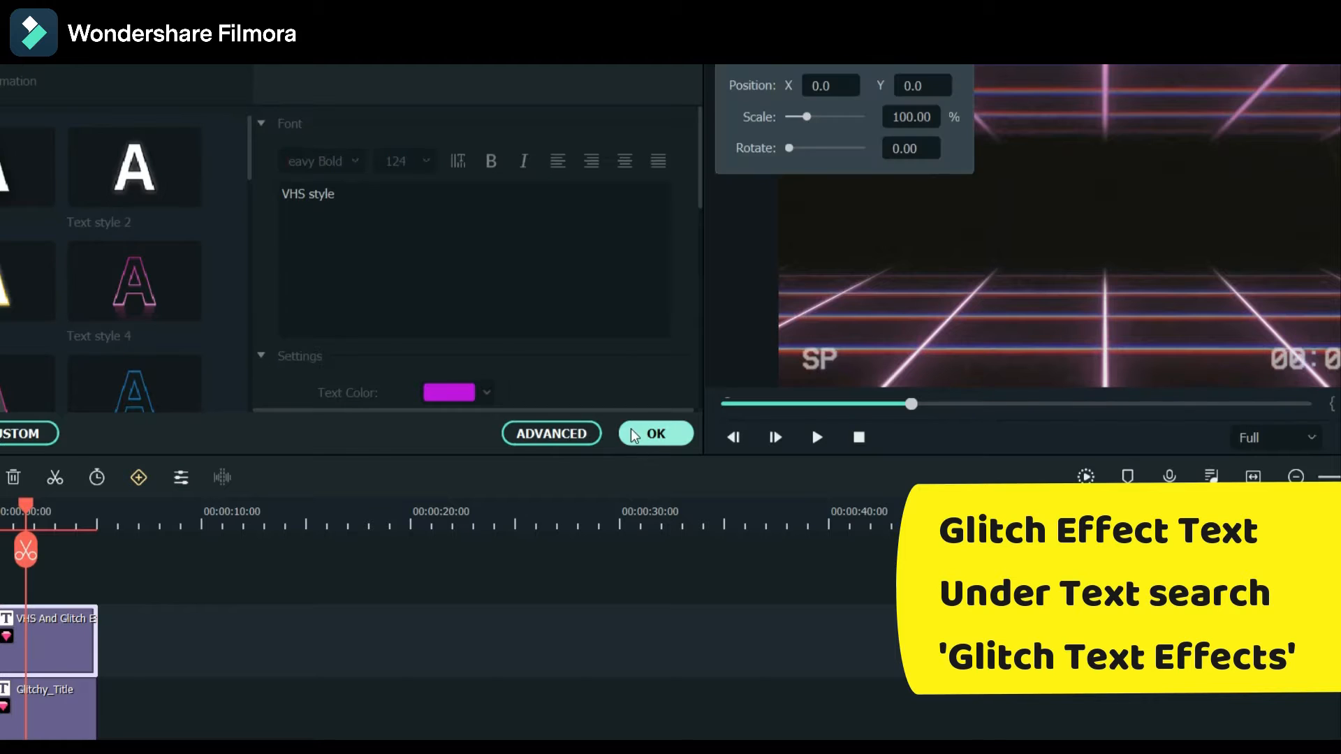
pyautogui.click(656, 433)
# Play the timeline from the start to check the VHS title background without its text.
pyautogui.click(2, 509)
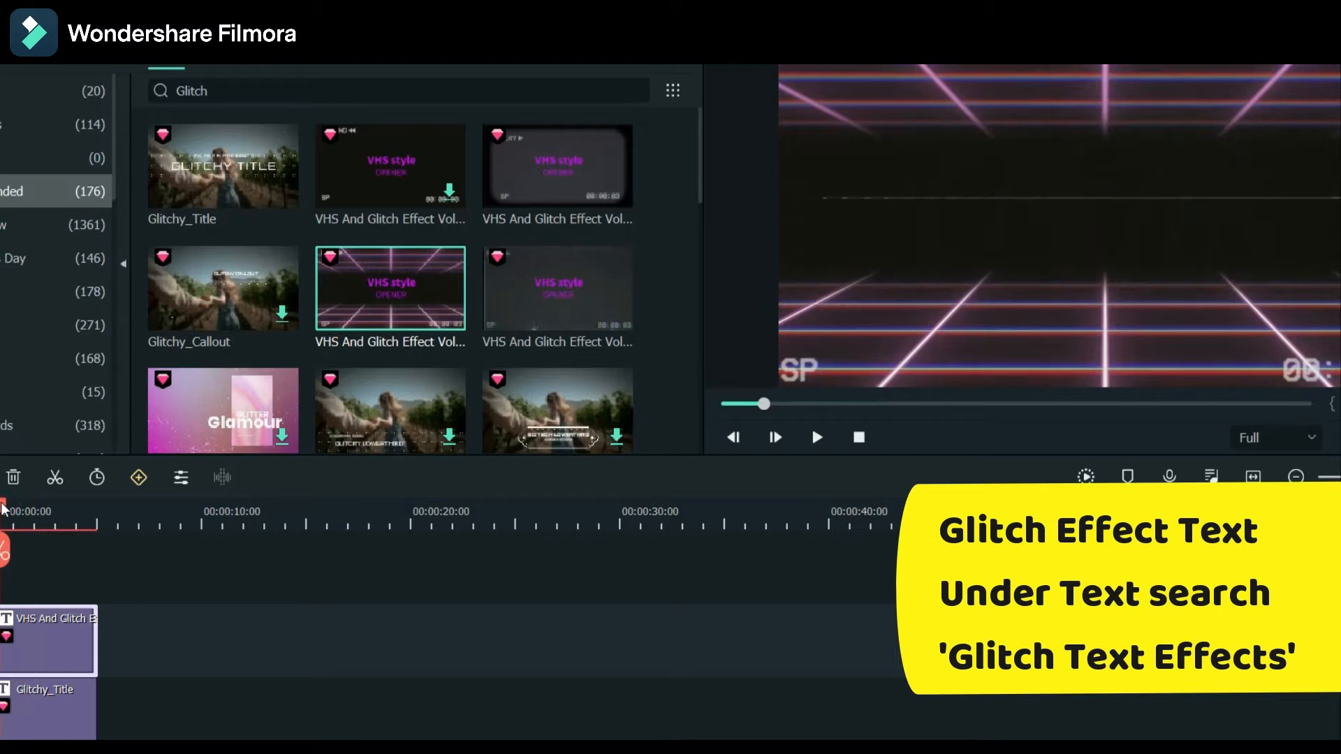
pyautogui.click(1, 502)
pyautogui.click(816, 438)
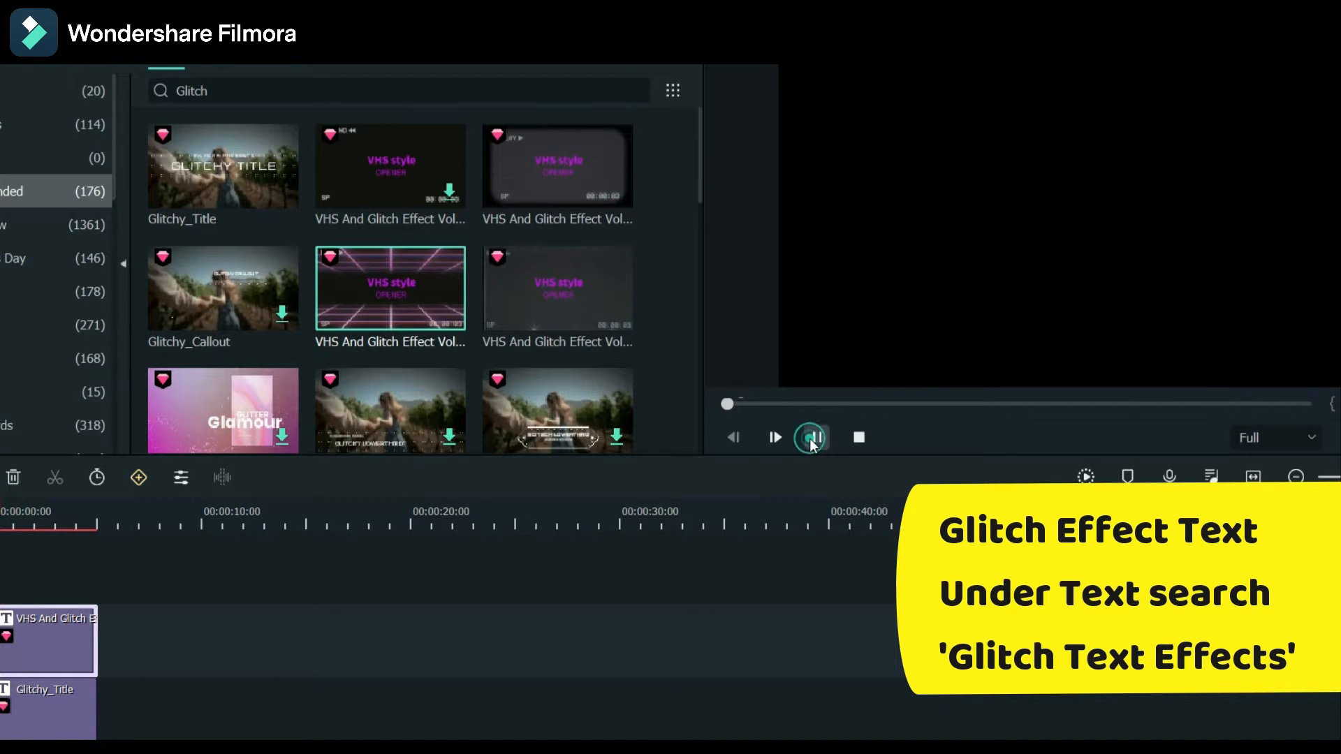
pyautogui.click(815, 438)
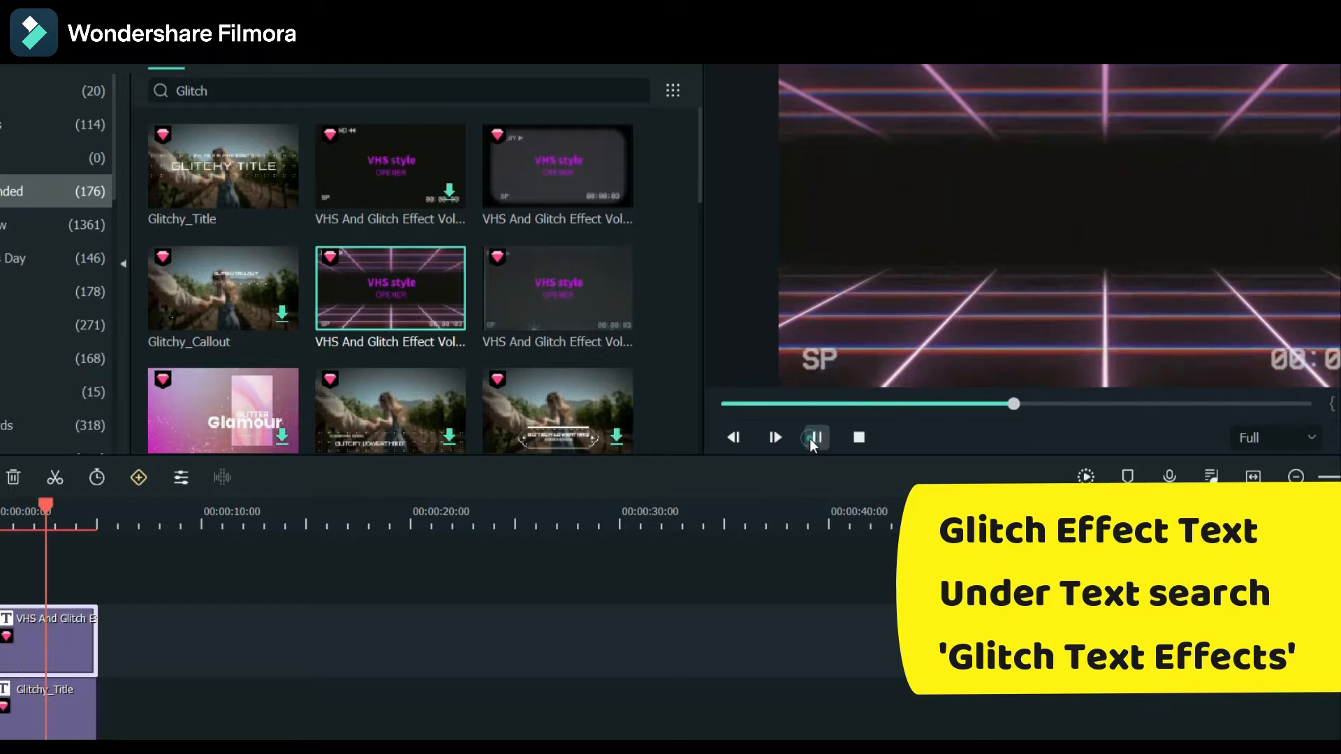
# Set the compositing blending mode of the VHS And Glitch title clip to Lighten.
pyautogui.doubleClick(52, 660)
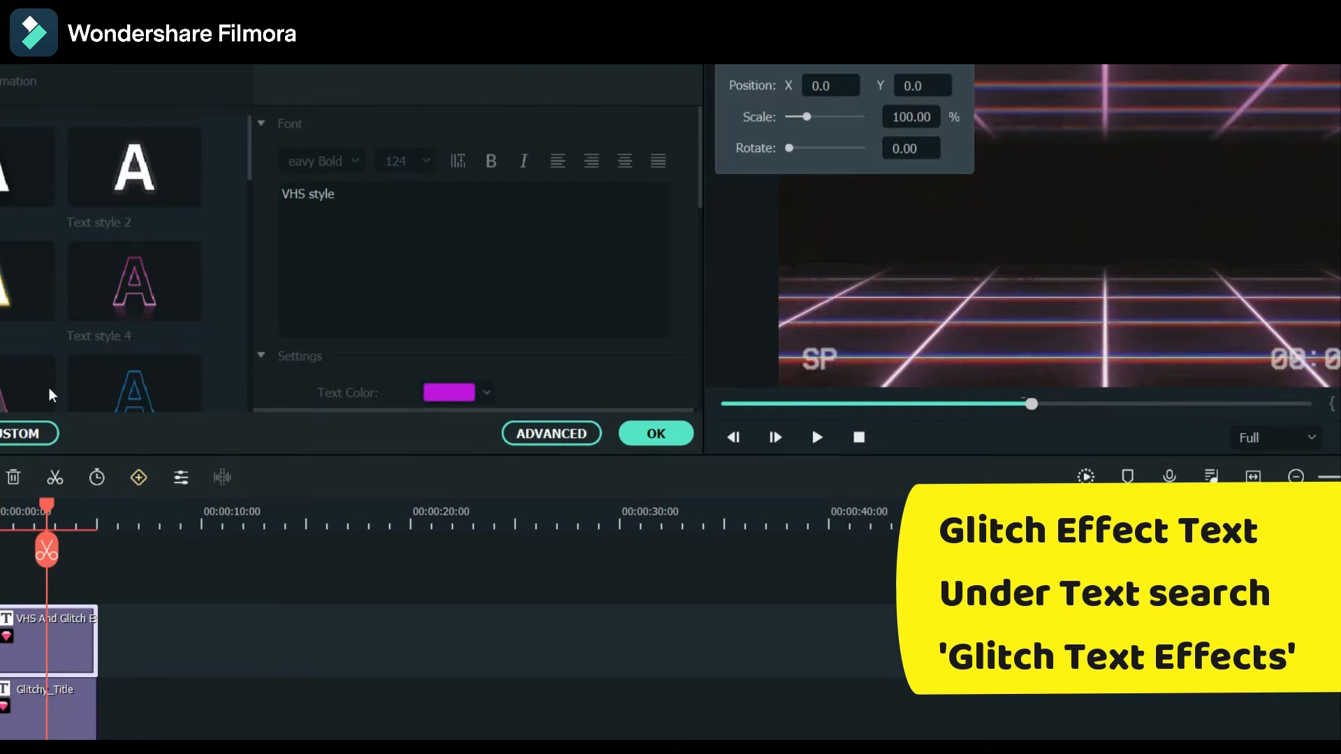
pyautogui.click(28, 65)
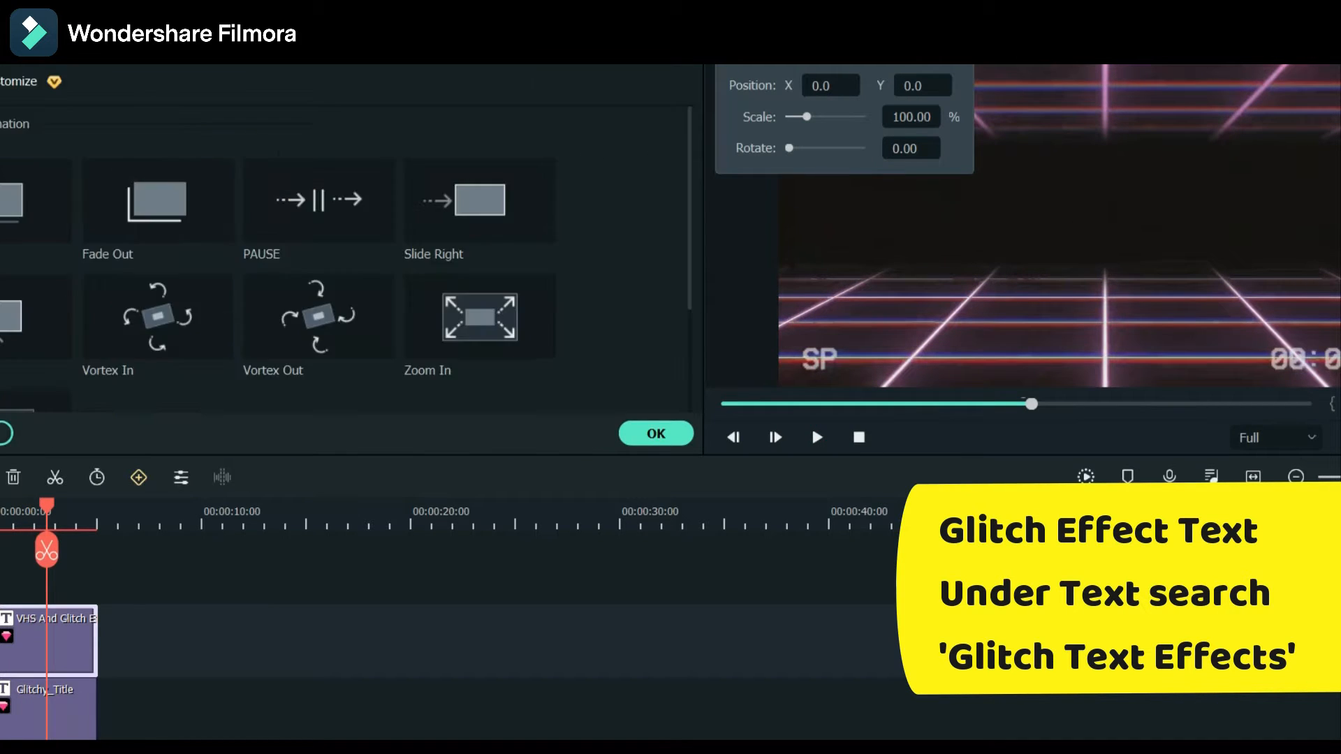
pyautogui.click(2, 66)
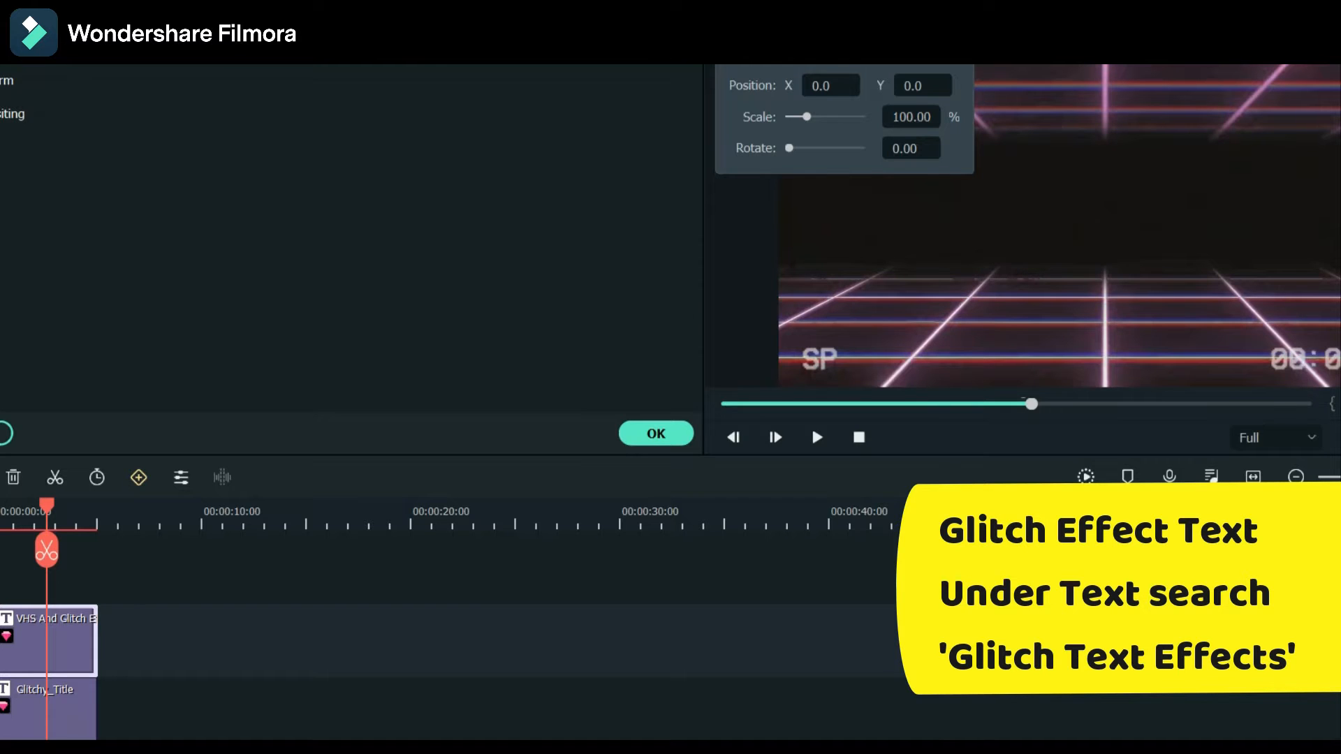
pyautogui.click(3, 114)
pyautogui.click(3, 113)
pyautogui.click(3, 80)
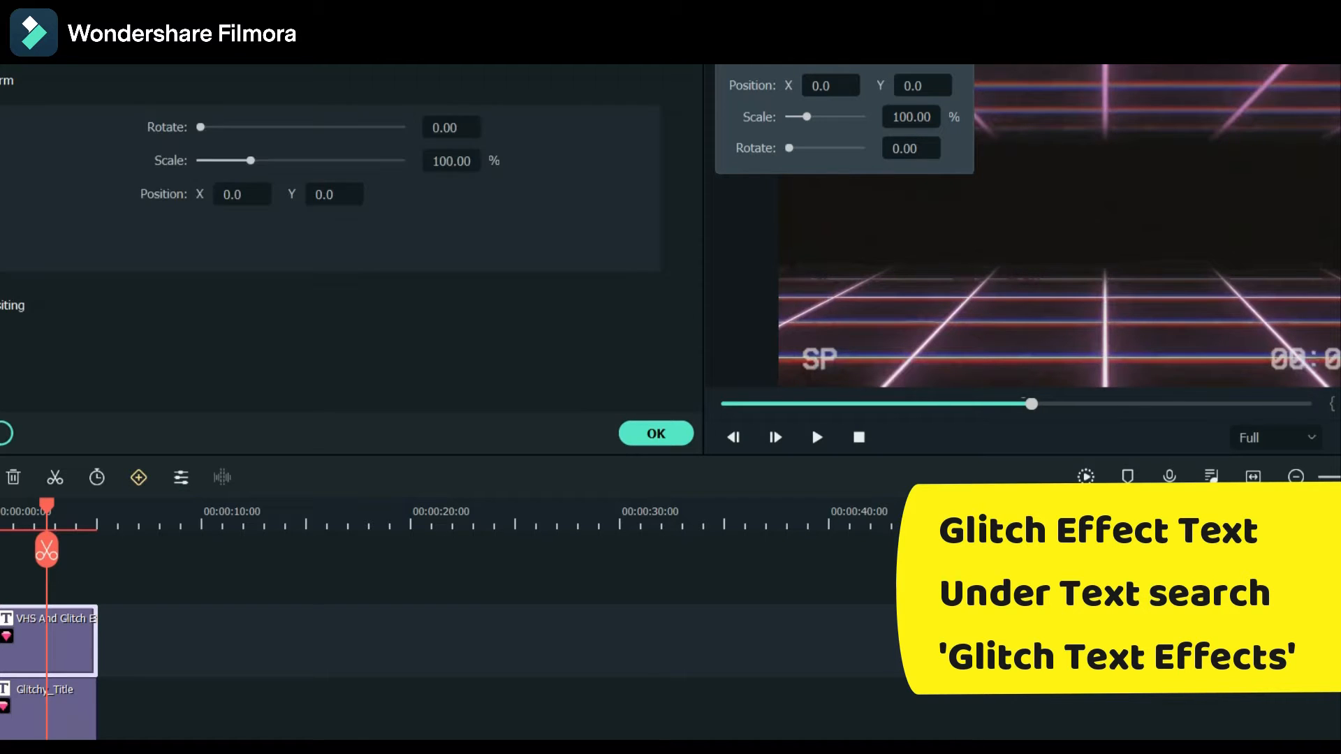
pyautogui.click(3, 81)
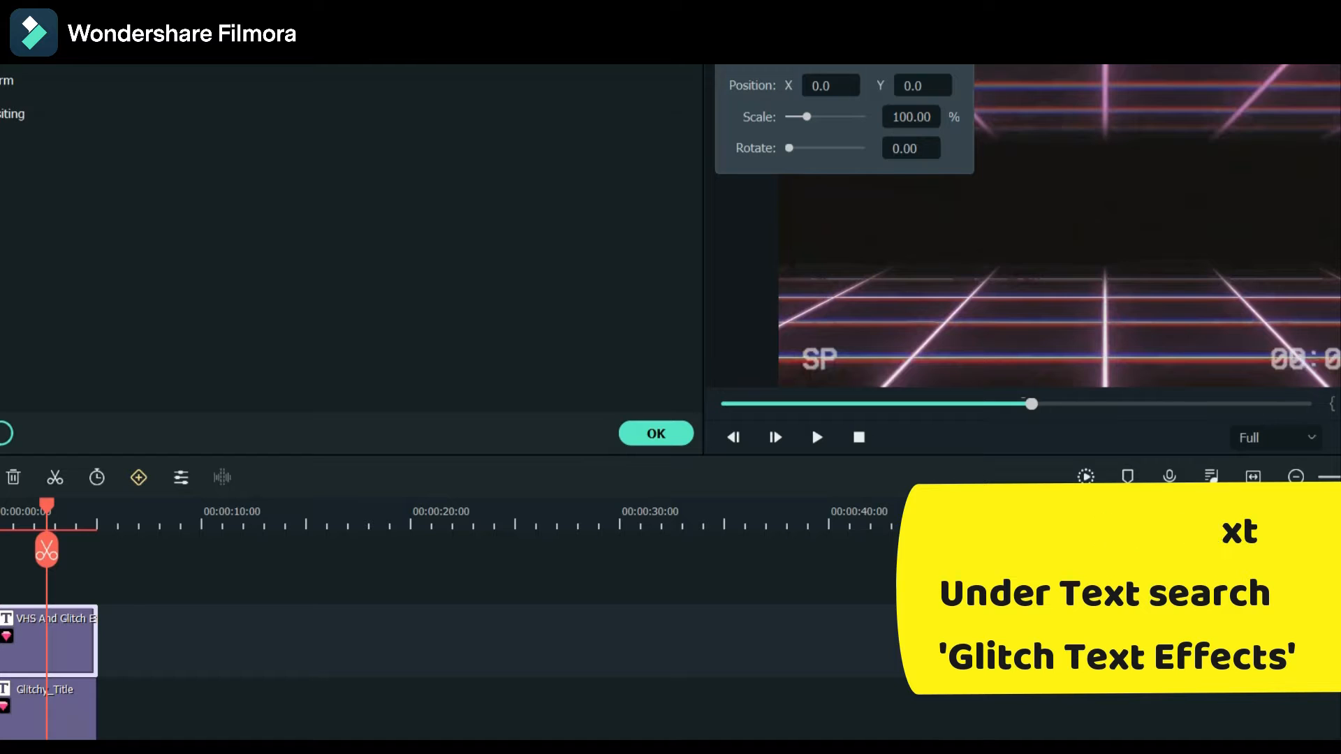
pyautogui.click(3, 113)
pyautogui.click(337, 165)
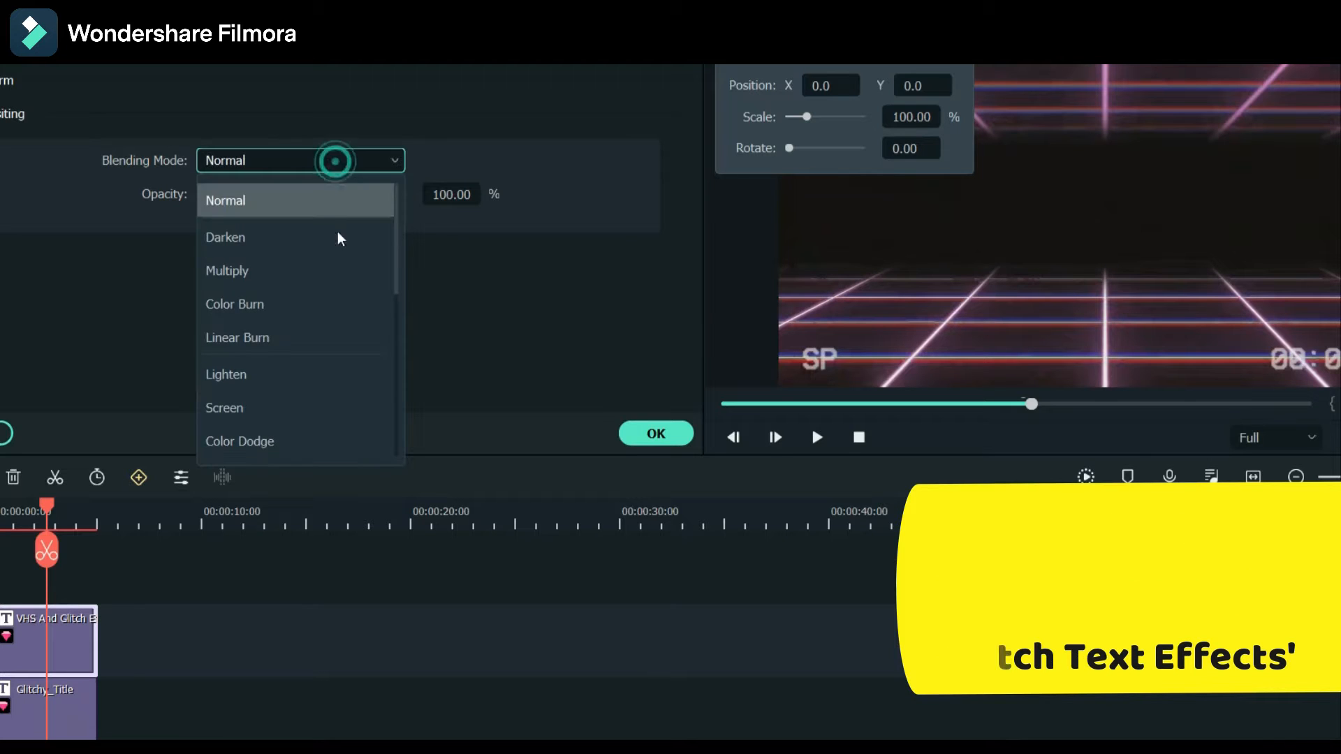
pyautogui.scroll(-2, 335, 356)
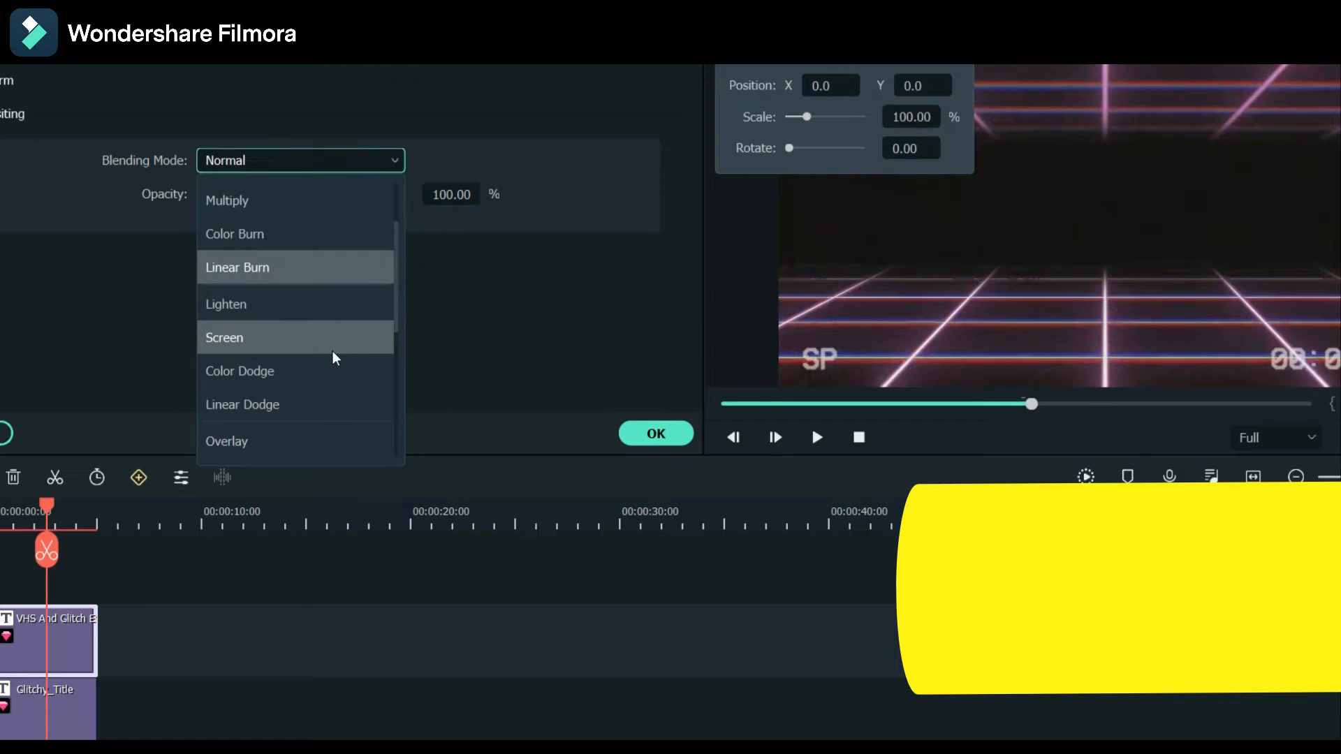
pyautogui.click(321, 446)
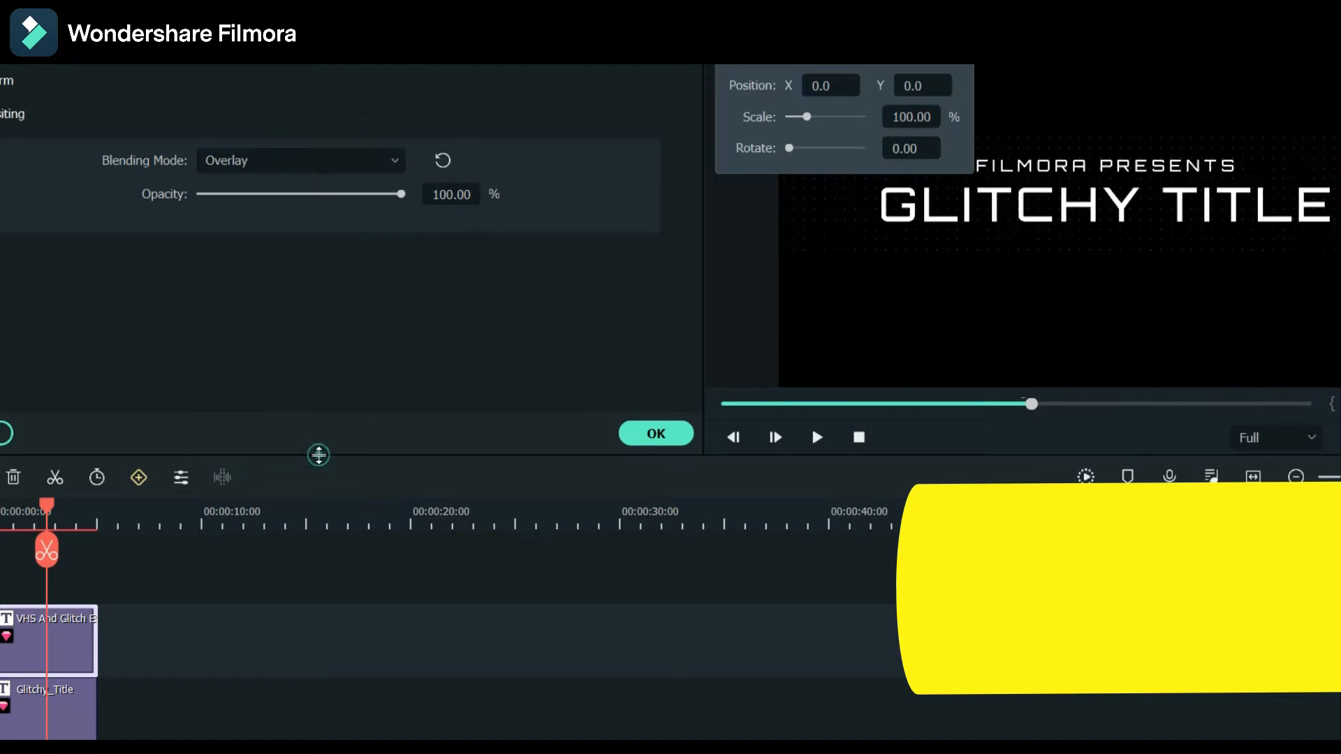
pyautogui.click(395, 163)
pyautogui.click(353, 304)
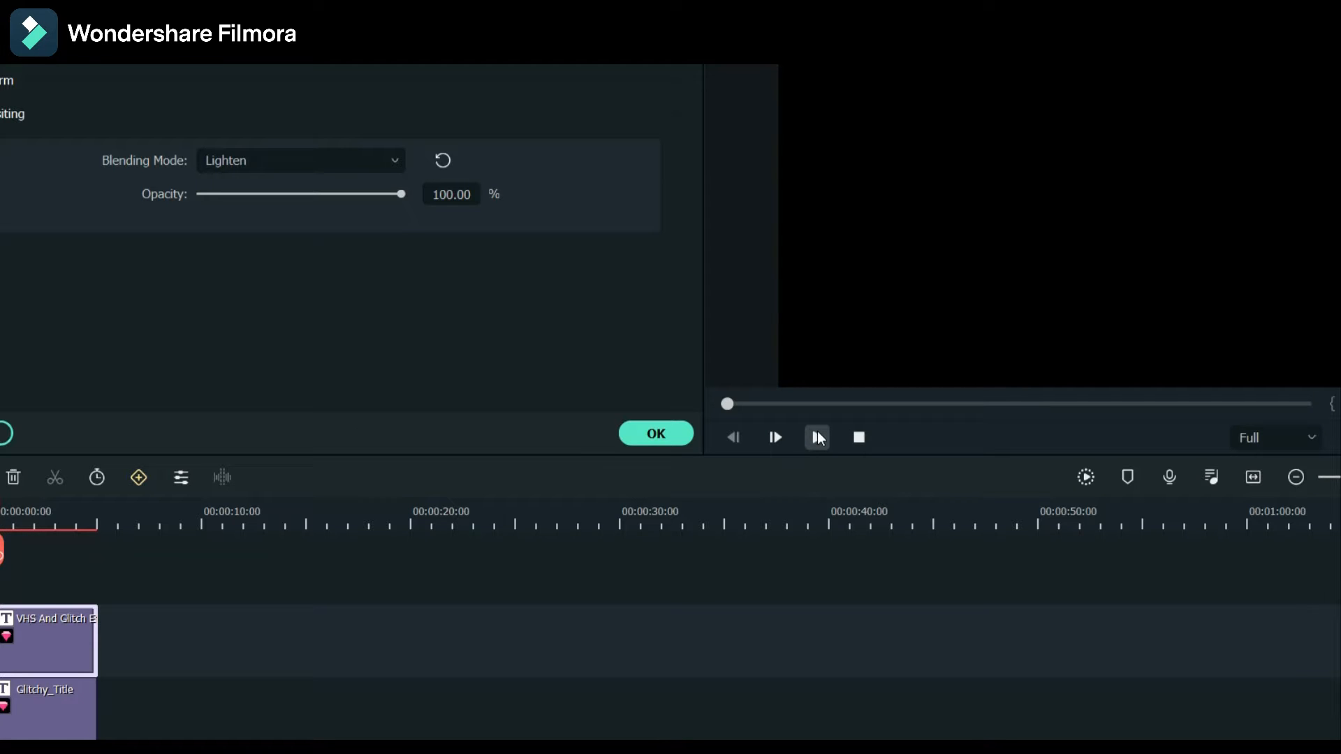
# Preview the two blended titles from the start and accept the VHS title's blending settings.
pyautogui.click(818, 437)
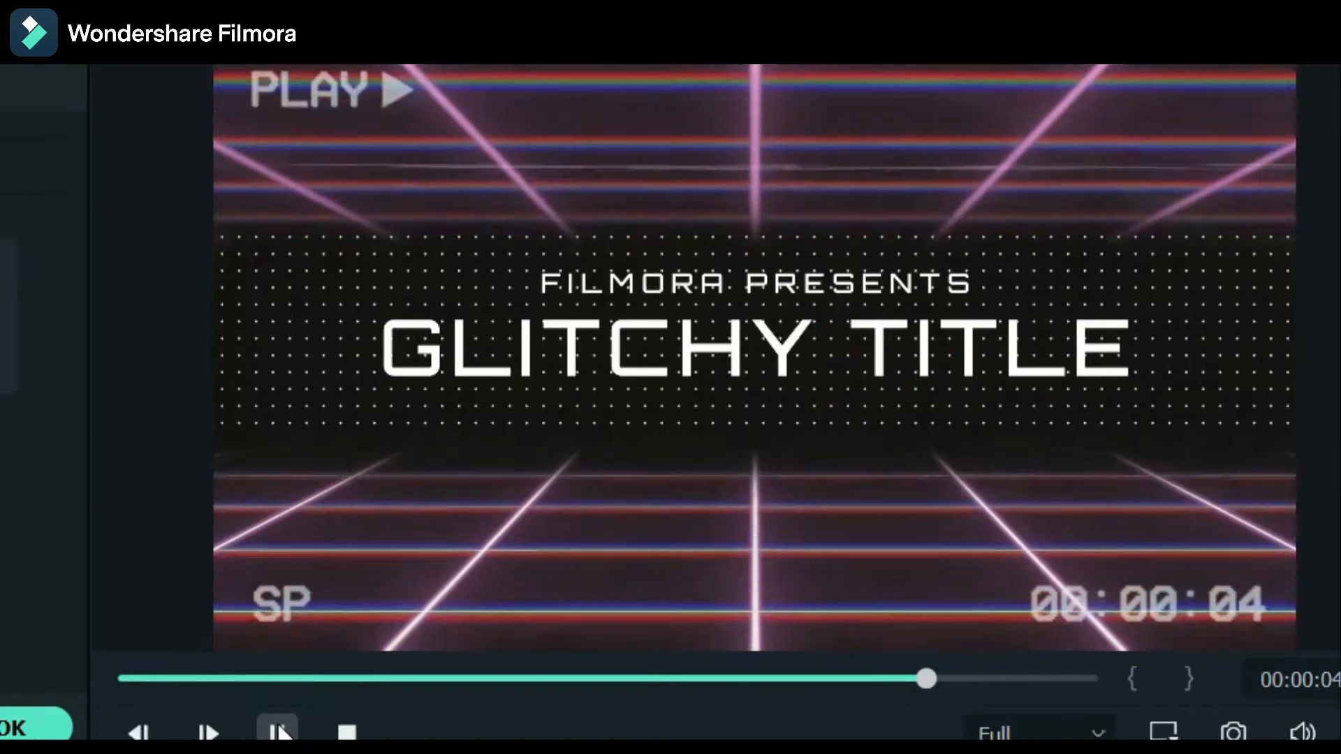
pyautogui.click(278, 731)
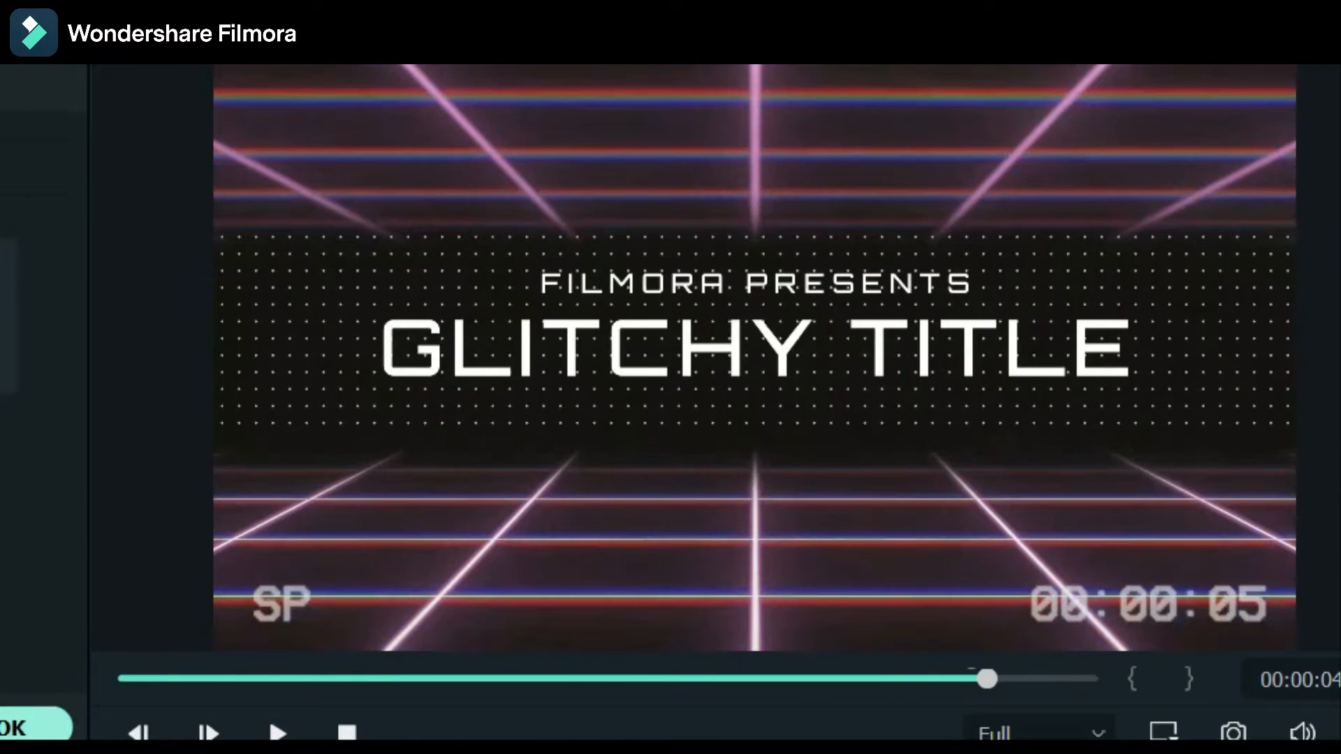
pyautogui.click(31, 726)
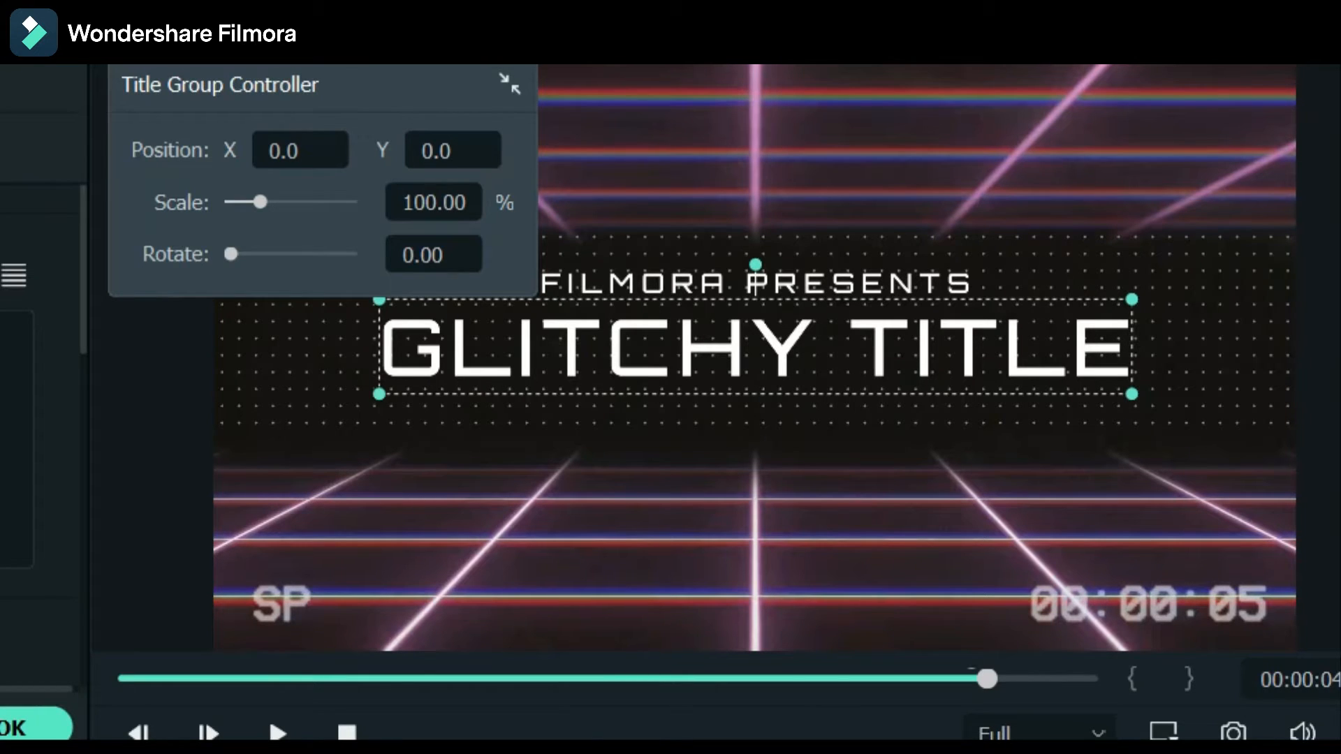
# Change the Glitchy_Title's main line to "GLITCH Effects" and its small line to "Wondershare FILMORA 11 Beta PRESENTS".
pyautogui.moveTo(1131, 347); pyautogui.dragTo(751, 347)
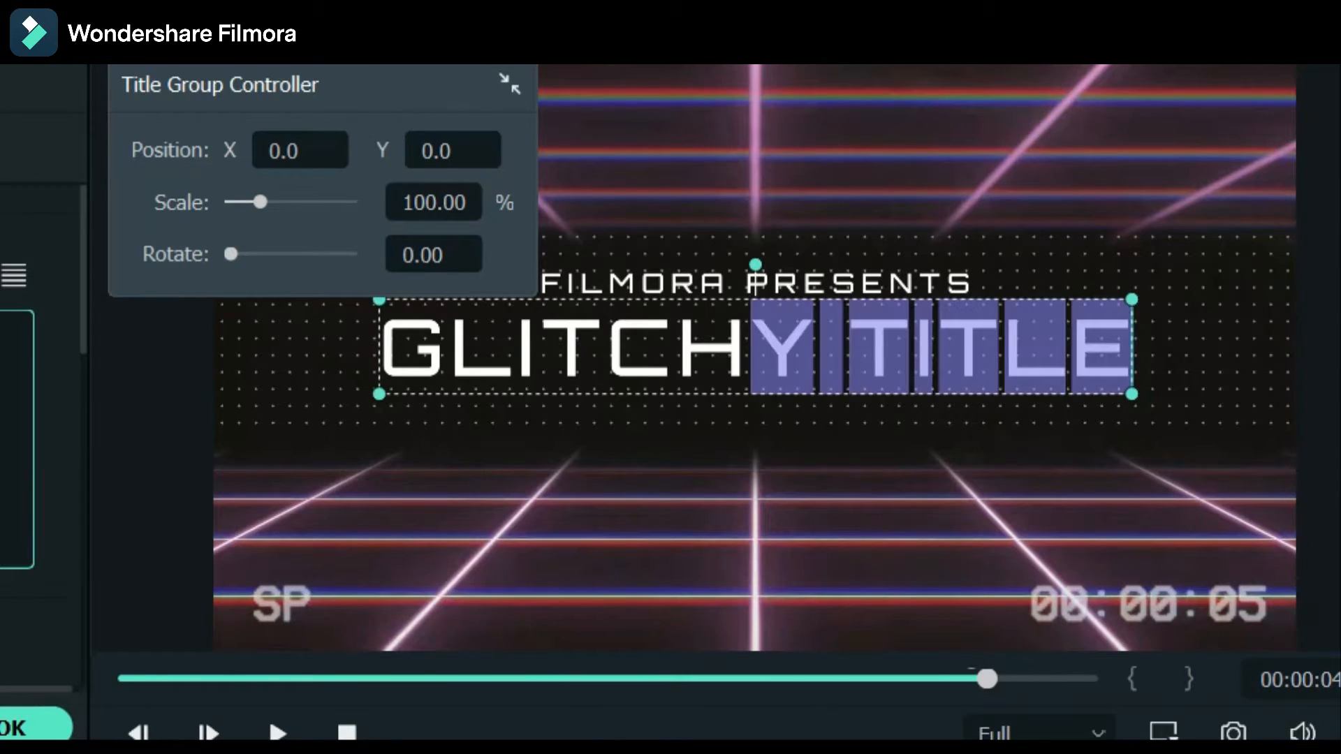
pyautogui.write('Effects')
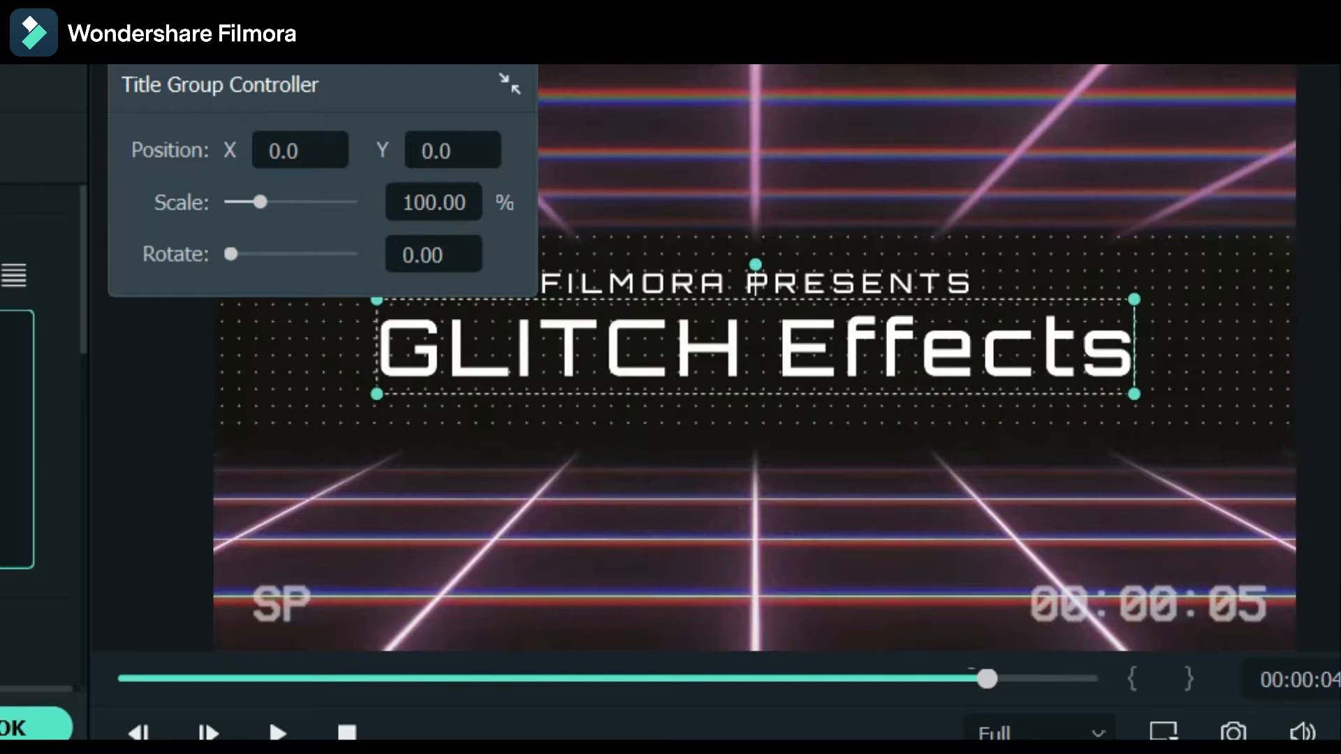
pyautogui.click(666, 285)
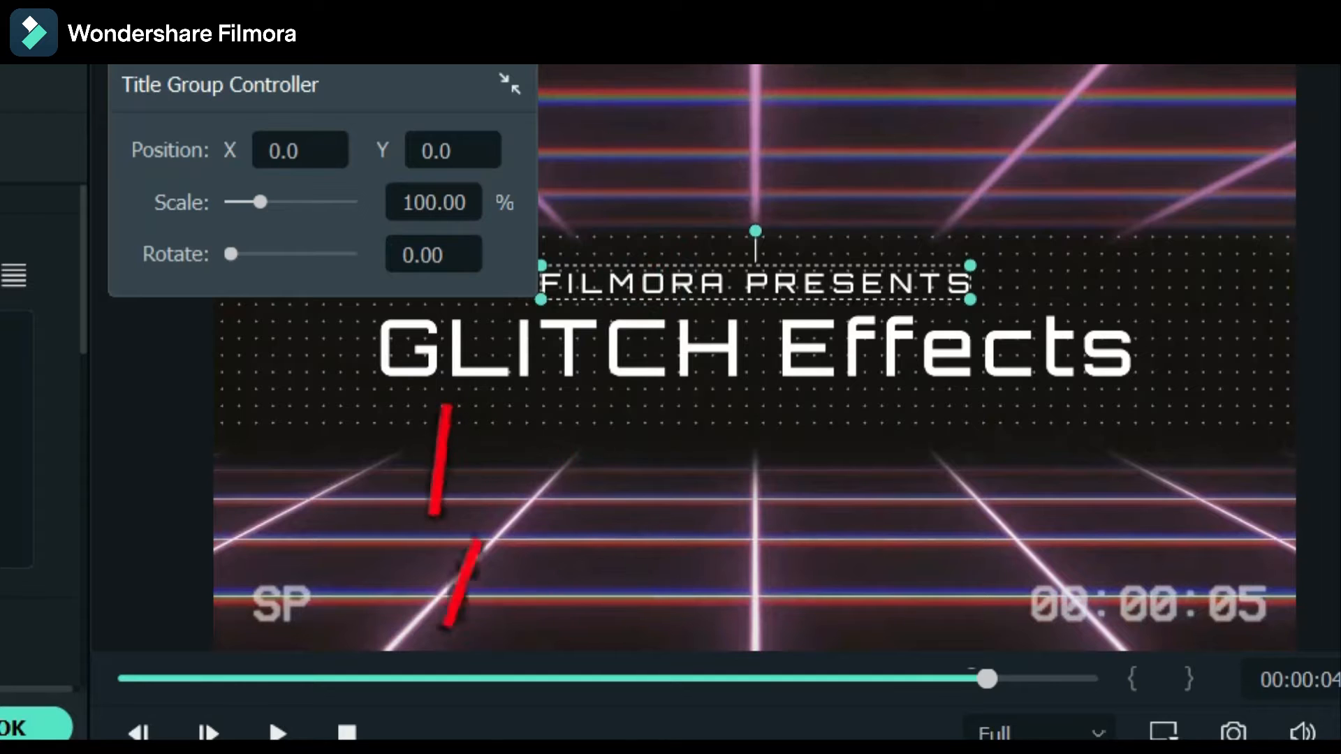
pyautogui.click(543, 283)
pyautogui.write('Wonde')
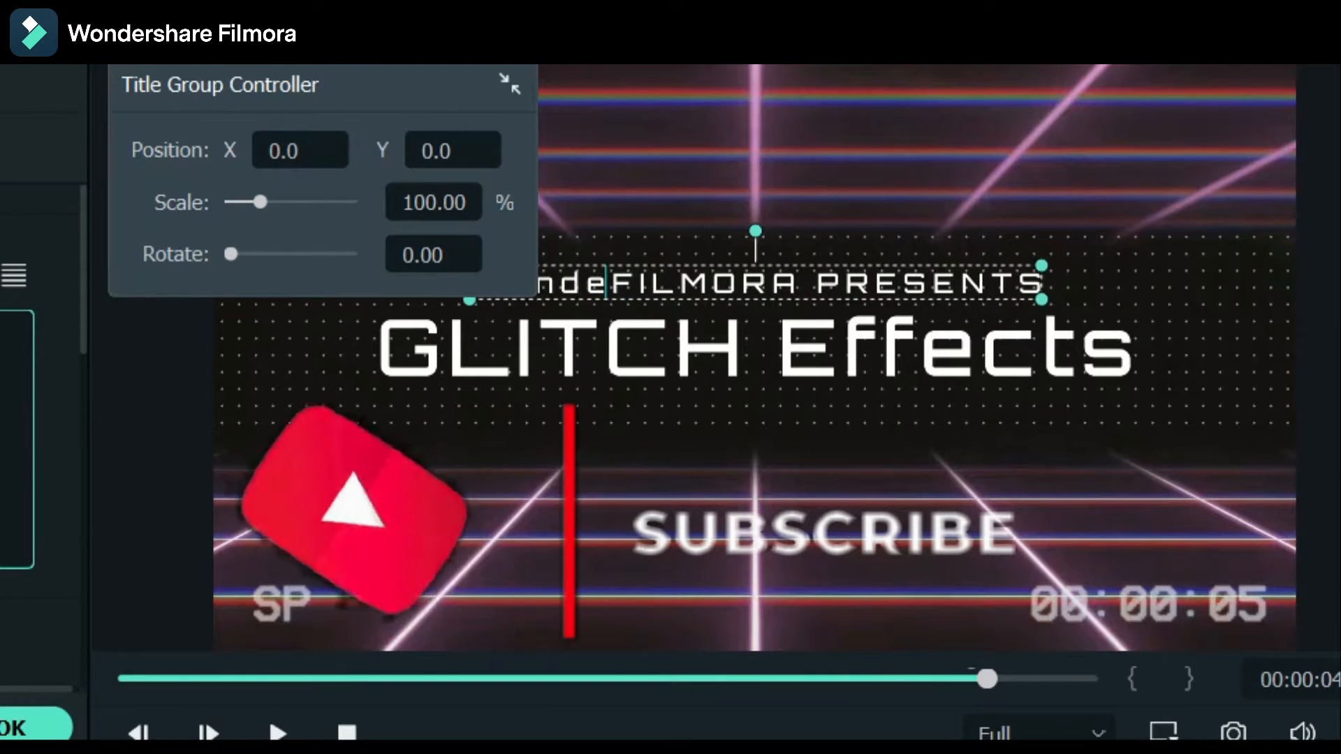
pyautogui.write('rshare')
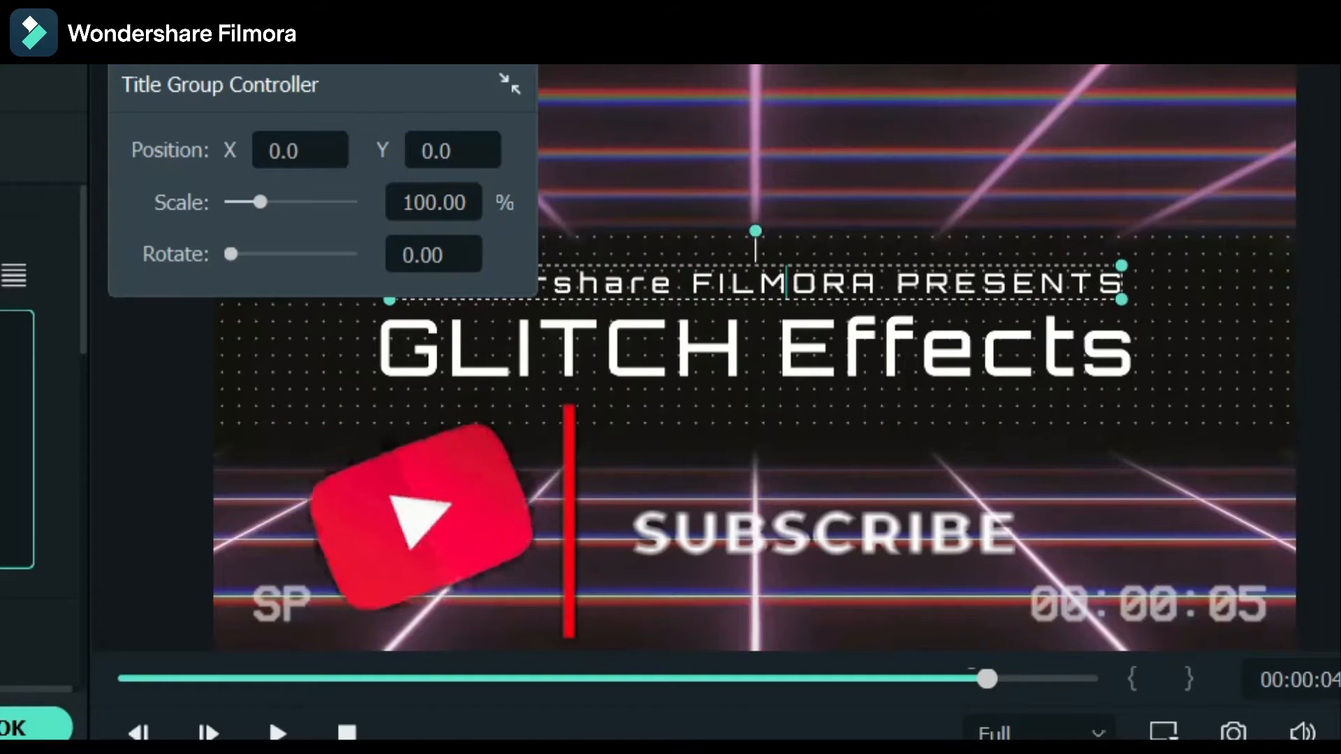
pyautogui.click(891, 283)
pyautogui.press('Left')
pyautogui.write('11 Beta')
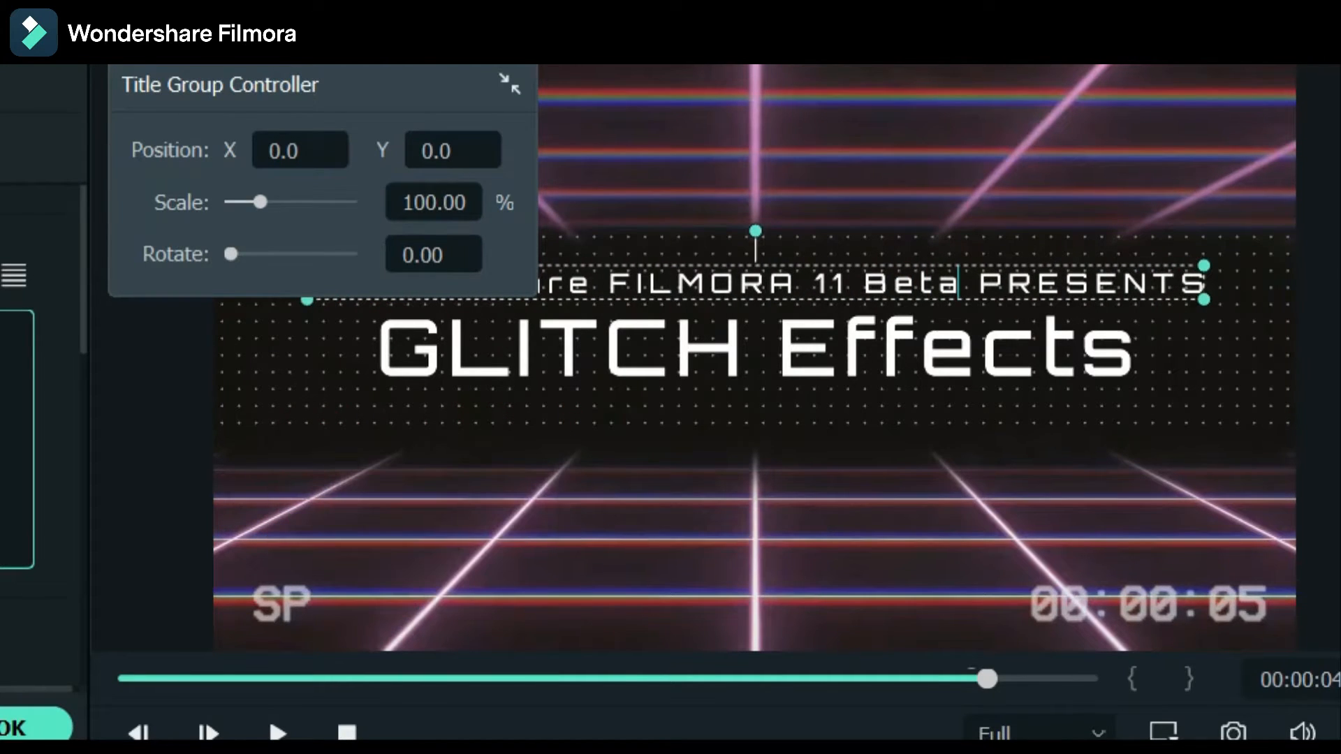
# Shorten the small title line to "FILMORA 11 Beta PRESENTS" by removing "Wondershare", and accept the title edits.
pyautogui.press('Left')
pyautogui.press('Left')
pyautogui.press('Left')
pyautogui.press('Left')
pyautogui.press('Left')
pyautogui.press('Left')
pyautogui.press('Left')
pyautogui.press('Left')
pyautogui.press('Left')
pyautogui.press('Left')
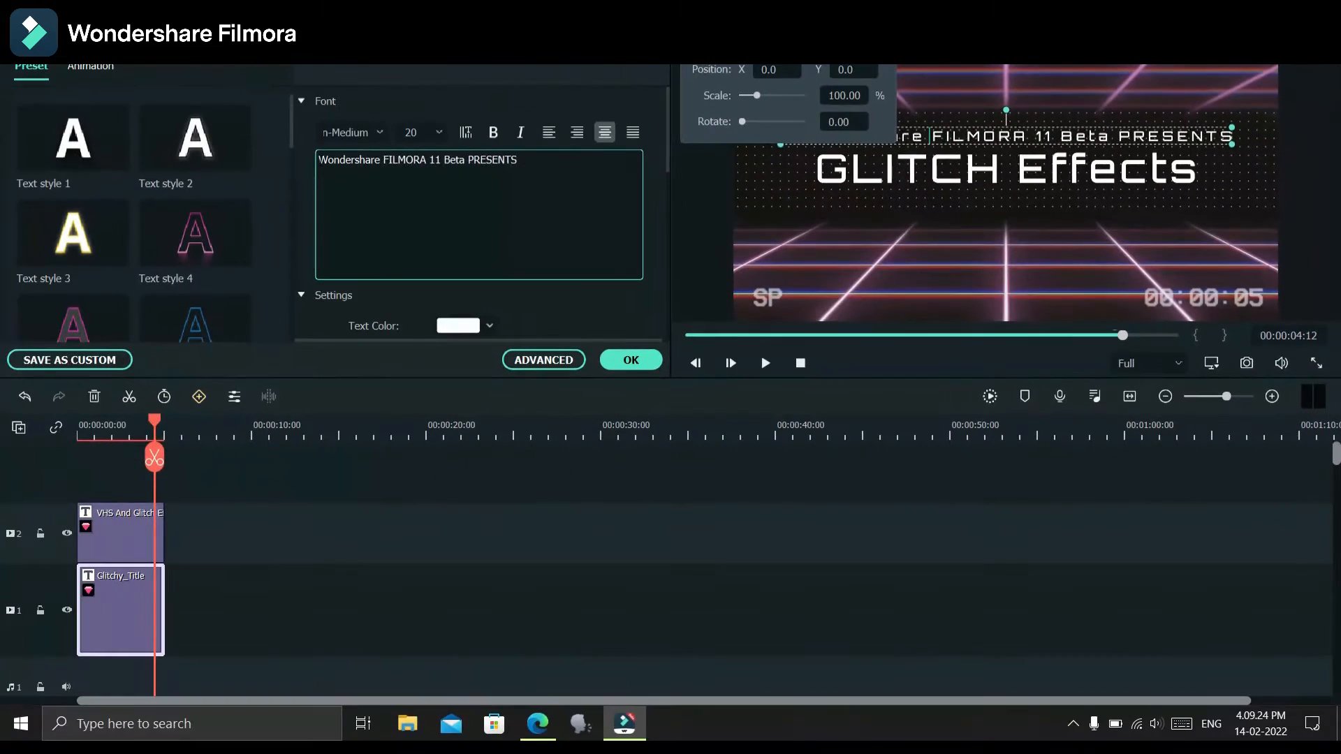
pyautogui.press('BackSpace')
pyautogui.press('BackSpace')
pyautogui.press('BackSpace')
pyautogui.press('BackSpace')
pyautogui.press('BackSpace')
pyautogui.press('BackSpace')
pyautogui.press('BackSpace')
pyautogui.press('BackSpace')
pyautogui.press('BackSpace')
pyautogui.press('BackSpace')
pyautogui.press('BackSpace')
pyautogui.press('BackSpace')
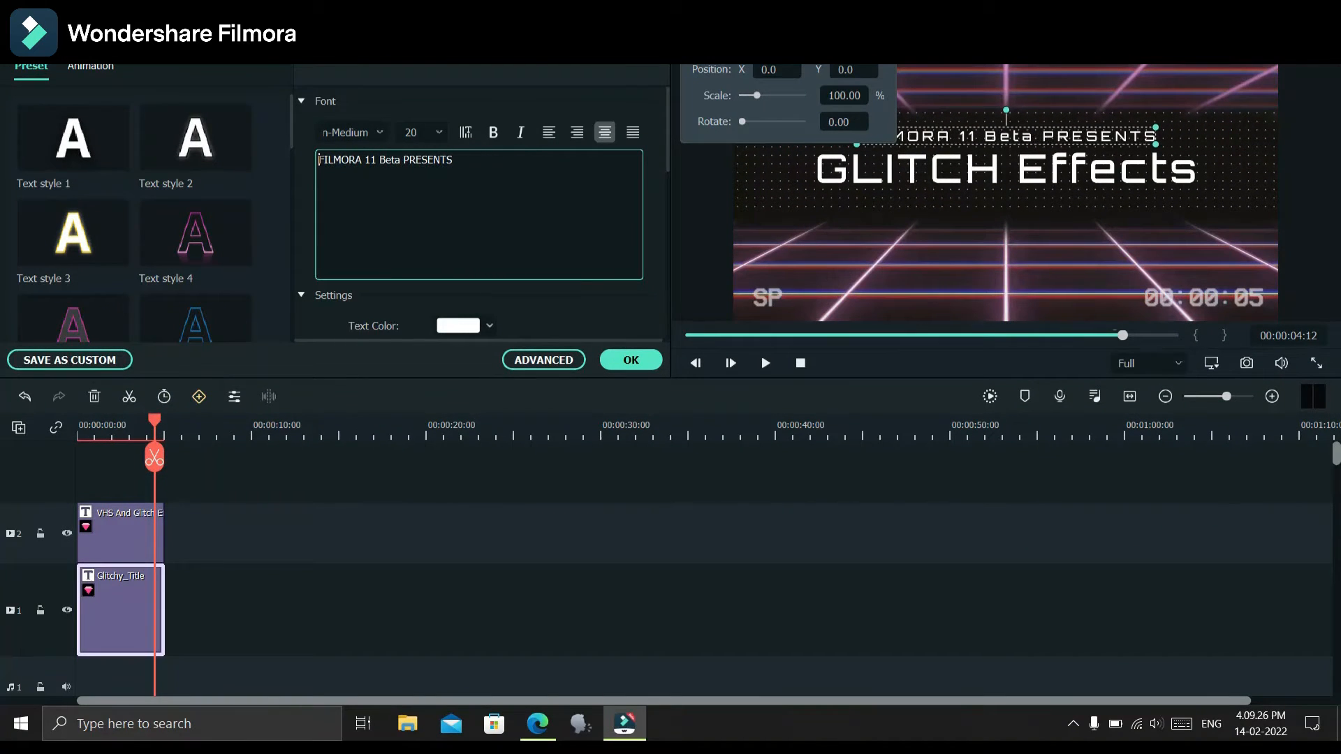
pyautogui.click(631, 359)
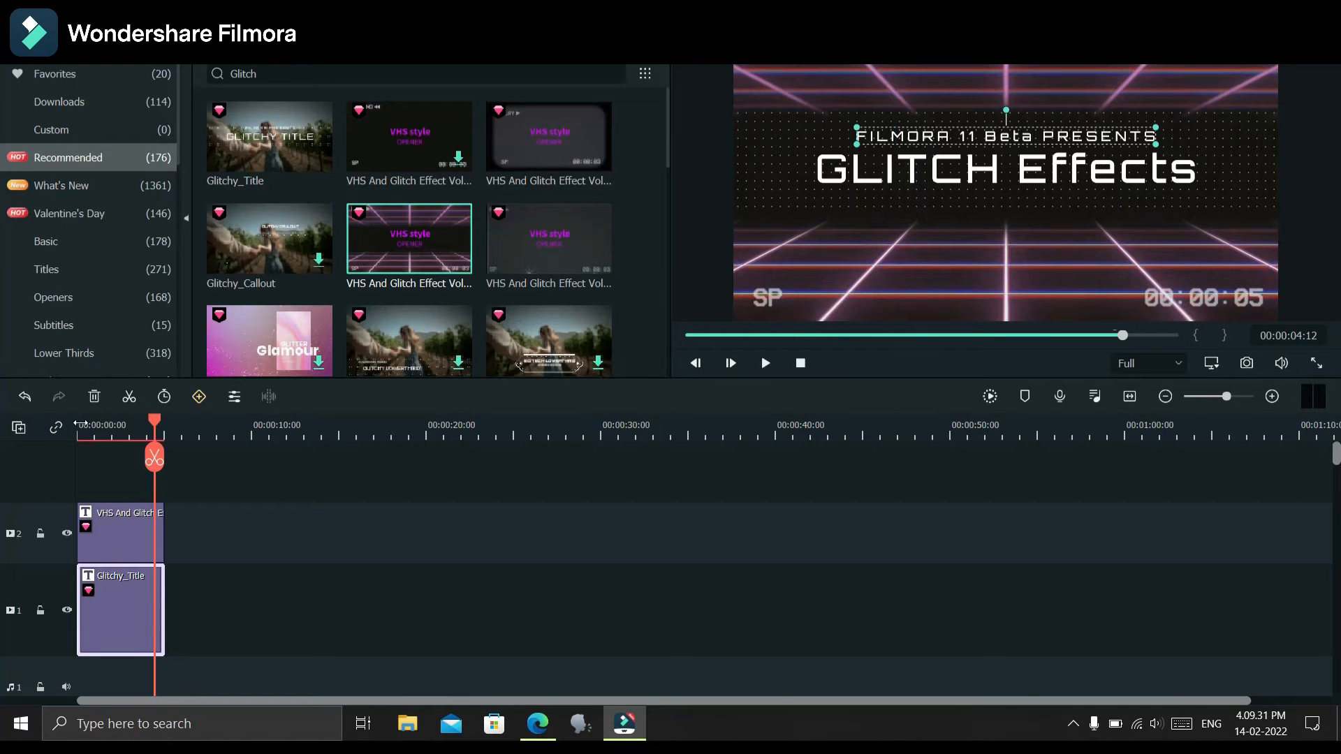
# Play the edited glitch title sequence from the beginning of the timeline.
pyautogui.click(80, 424)
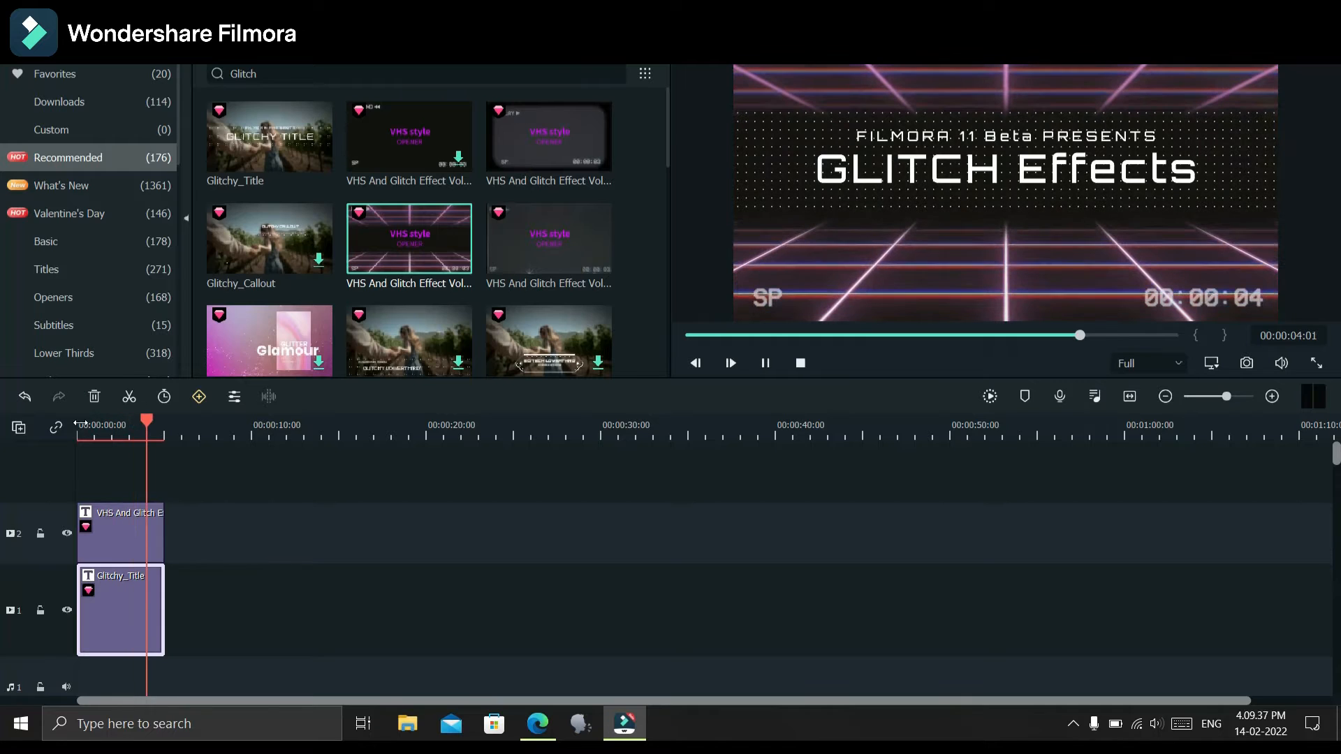
pyautogui.press('space')
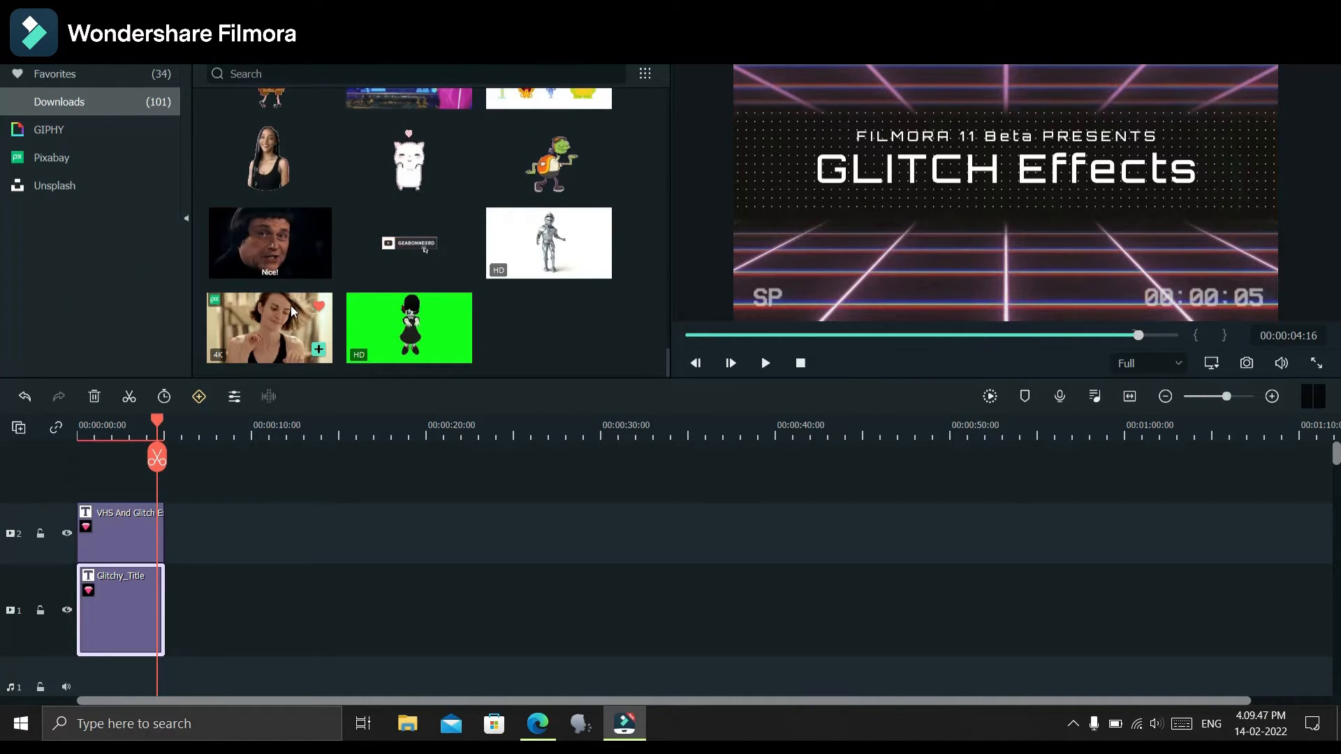
# Add the downloaded Pixabay clip of the woman directly after Glitchy_Title on video track 1, and place the playhead at 00:00:05:10.
pyautogui.moveTo(292, 311); pyautogui.dragTo(180, 582)
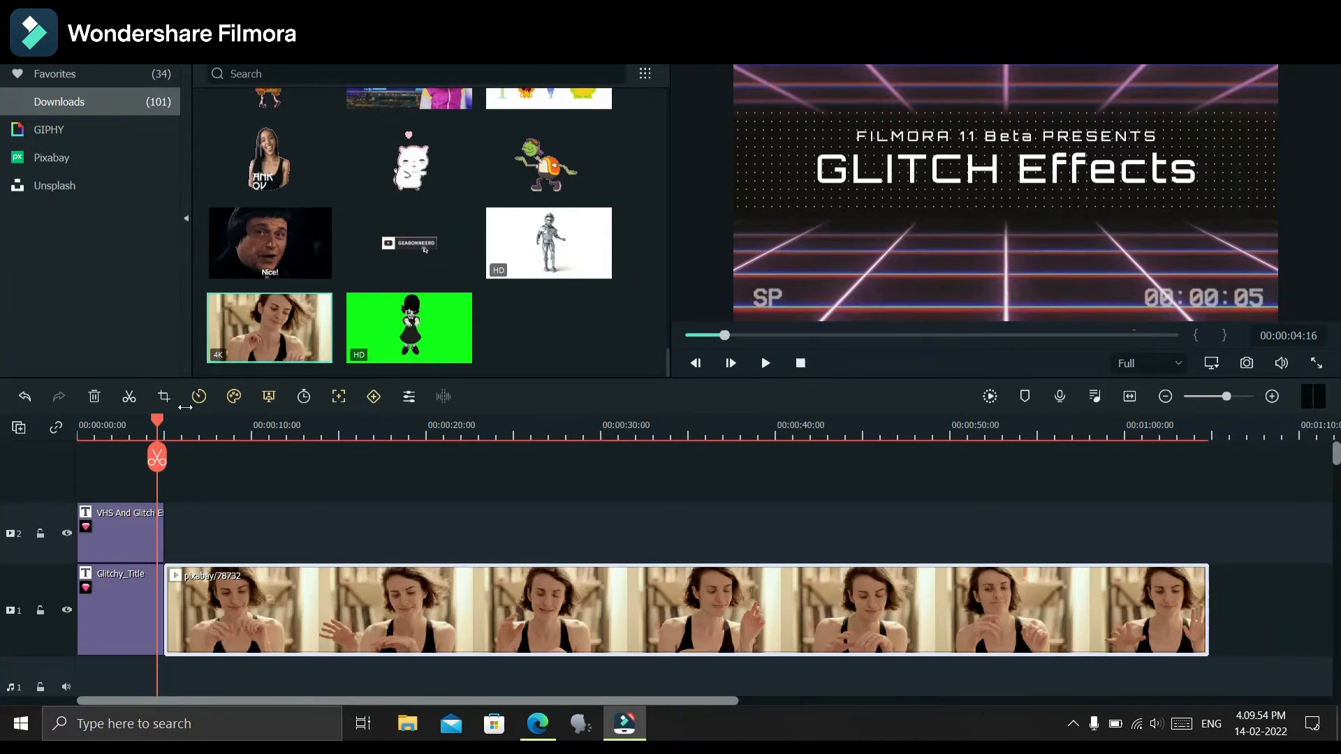
pyautogui.click(171, 418)
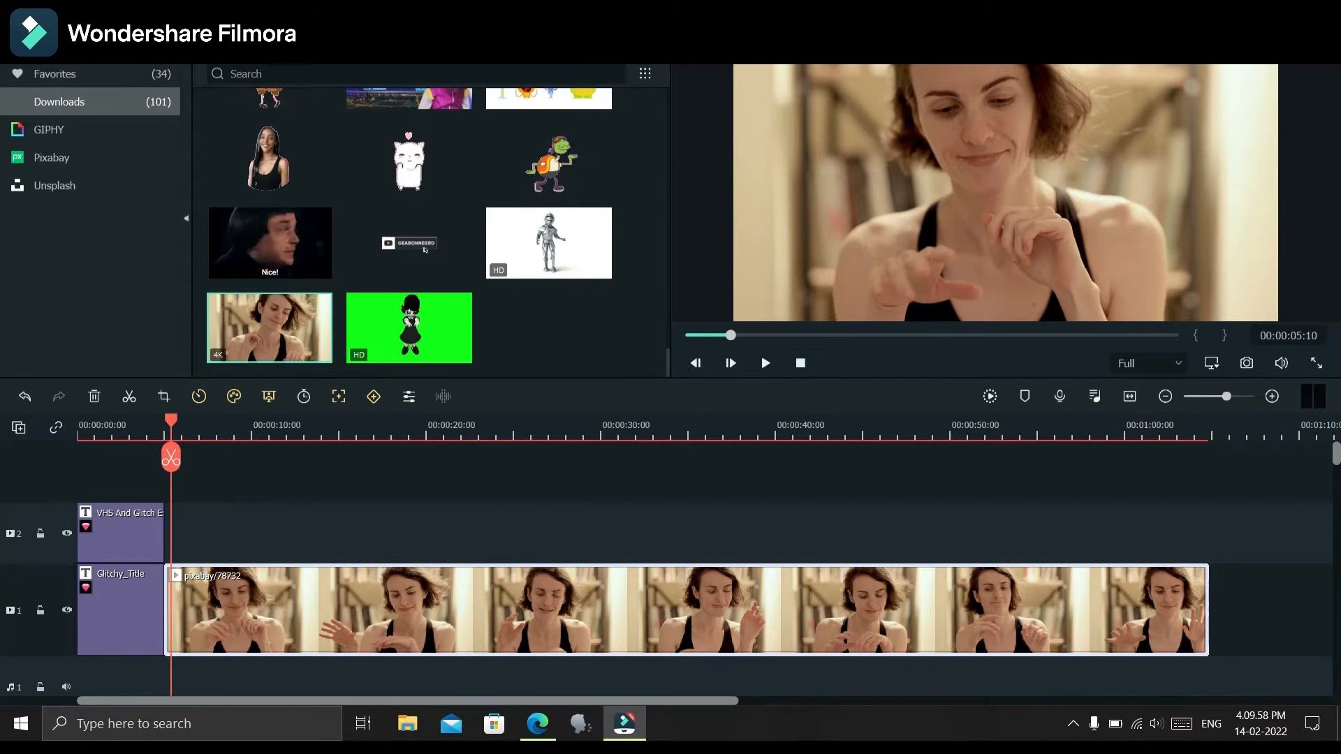
# Browse the AI Portrait effects and download the Human Glitch effect.
pyautogui.click(262, 45)
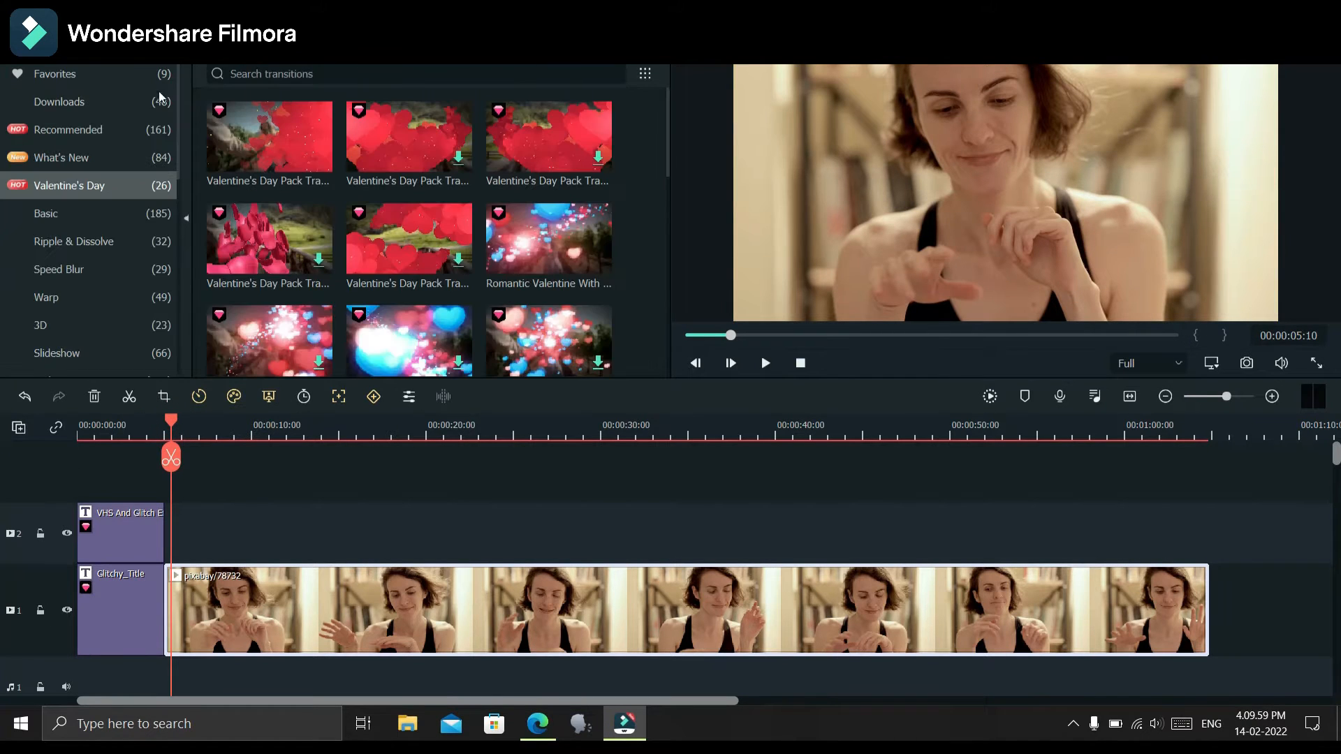
pyautogui.click(120, 131)
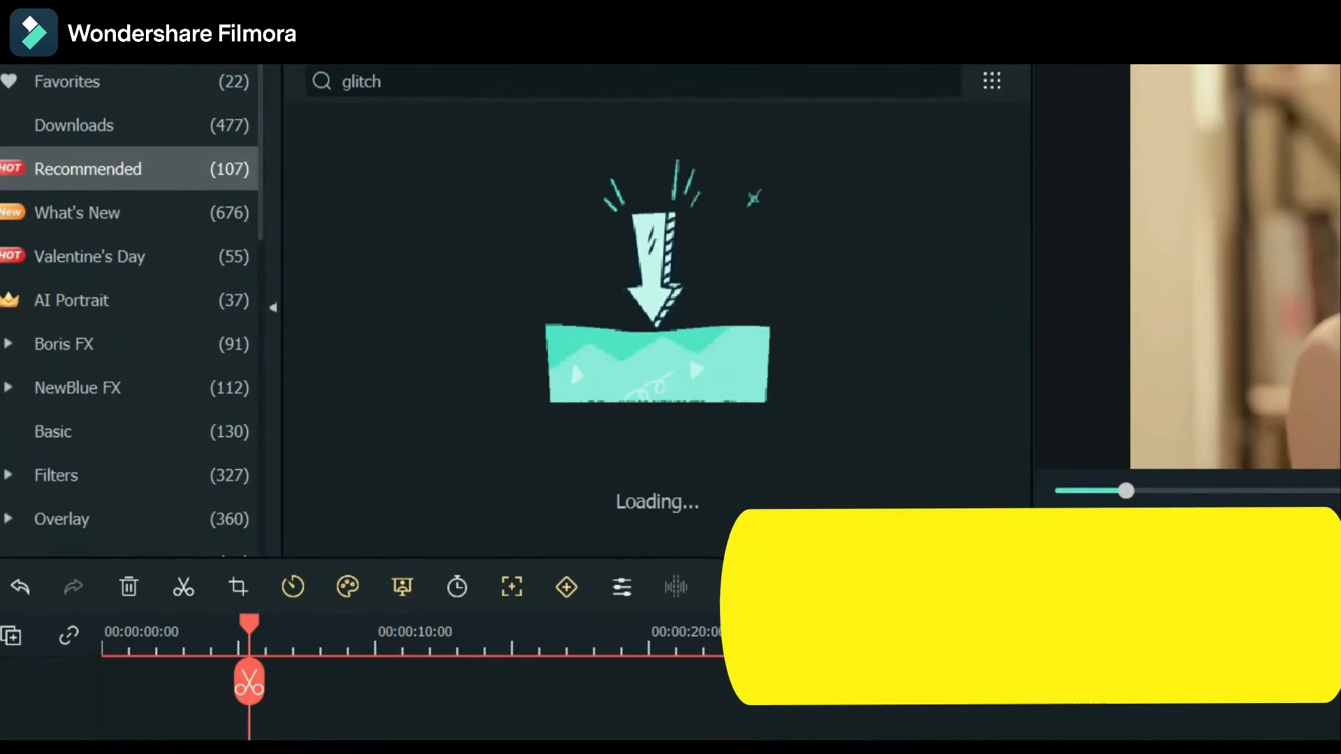
pyautogui.click(185, 300)
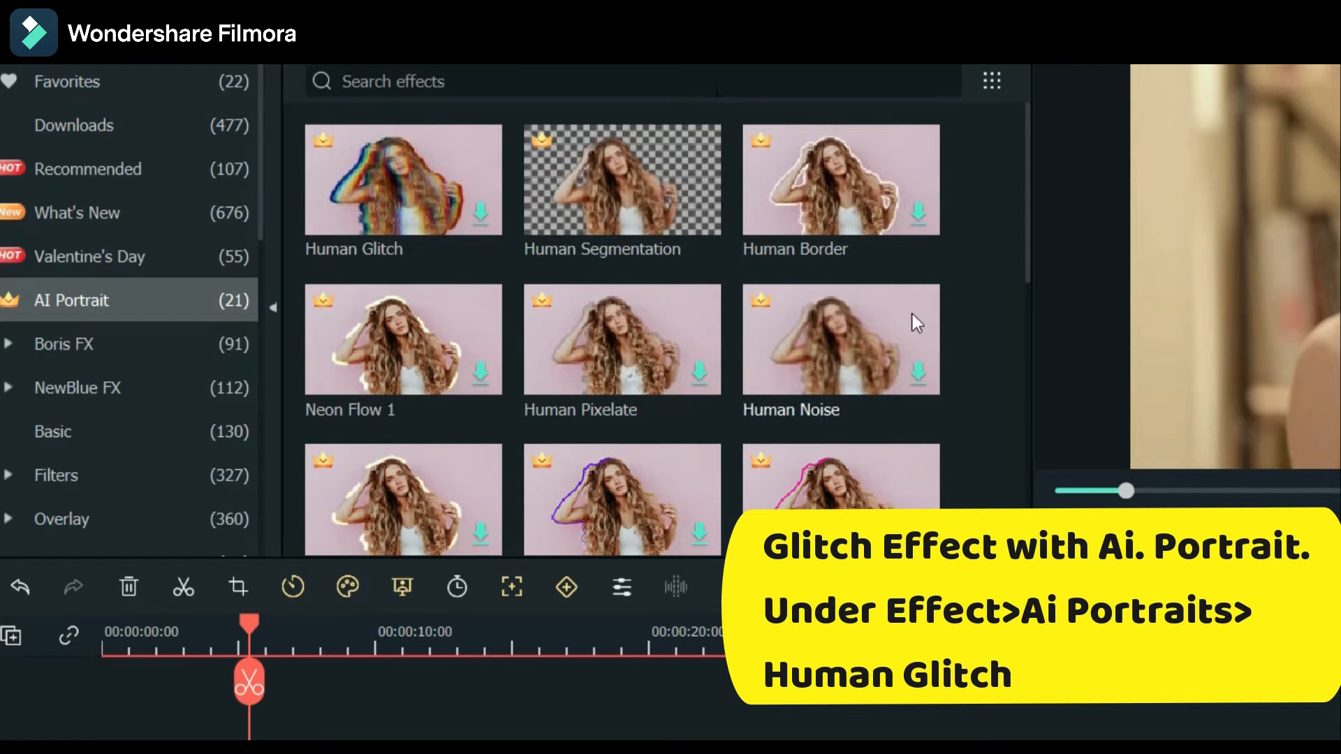
pyautogui.scroll(-2, 592, 333)
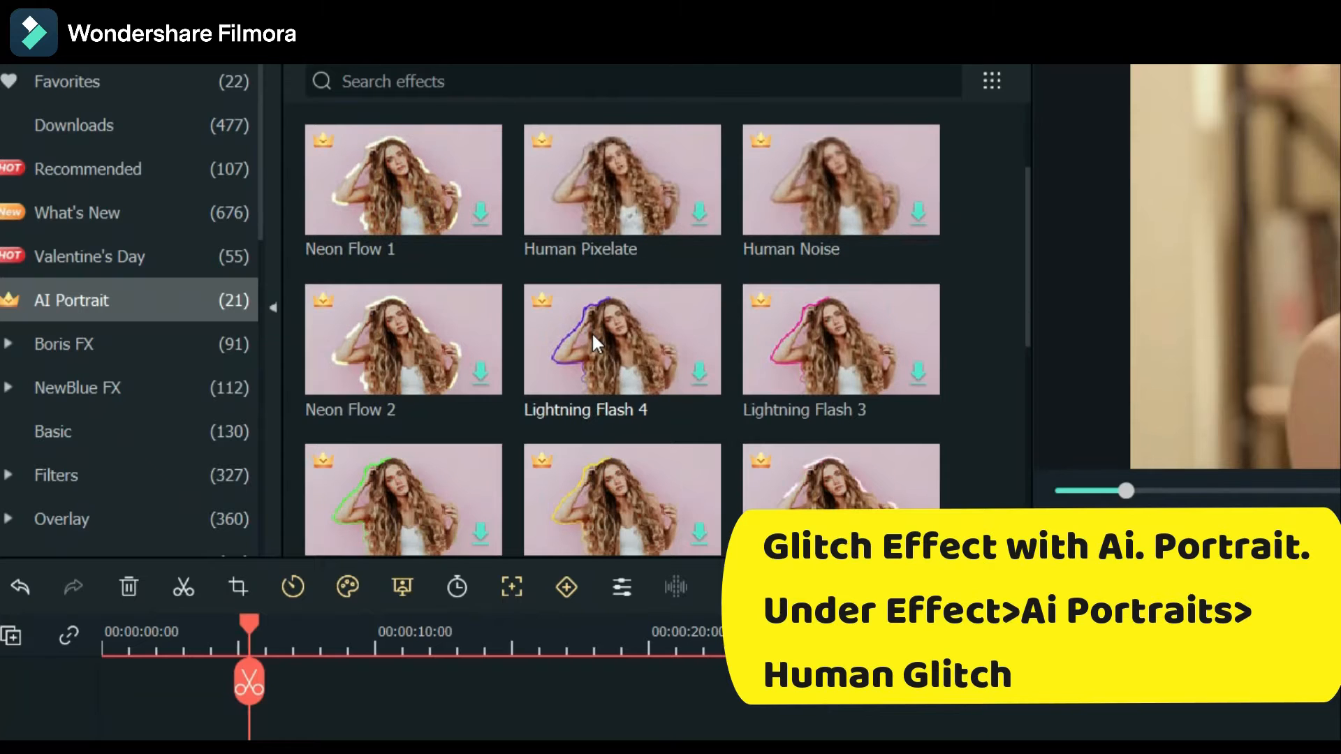
pyautogui.scroll(-2, 593, 333)
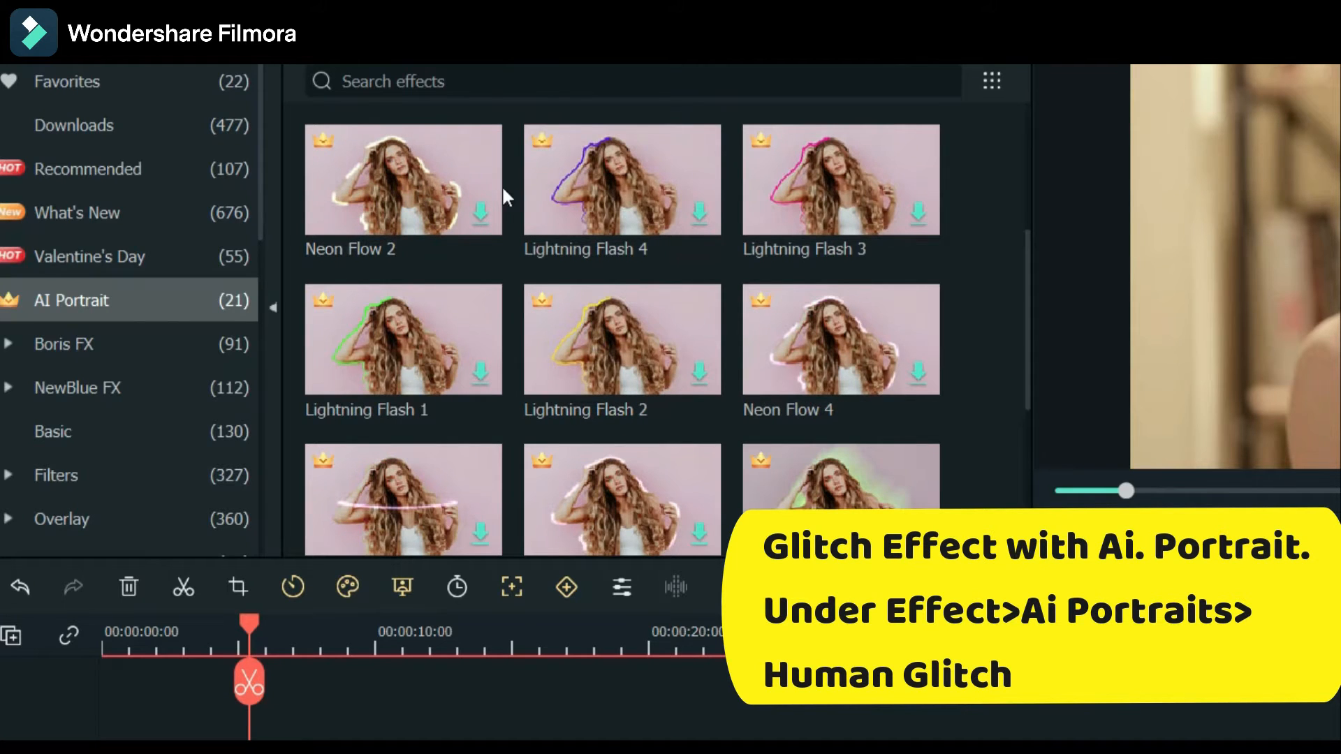
pyautogui.scroll(-4, 466, 177)
pyautogui.scroll(8, 466, 178)
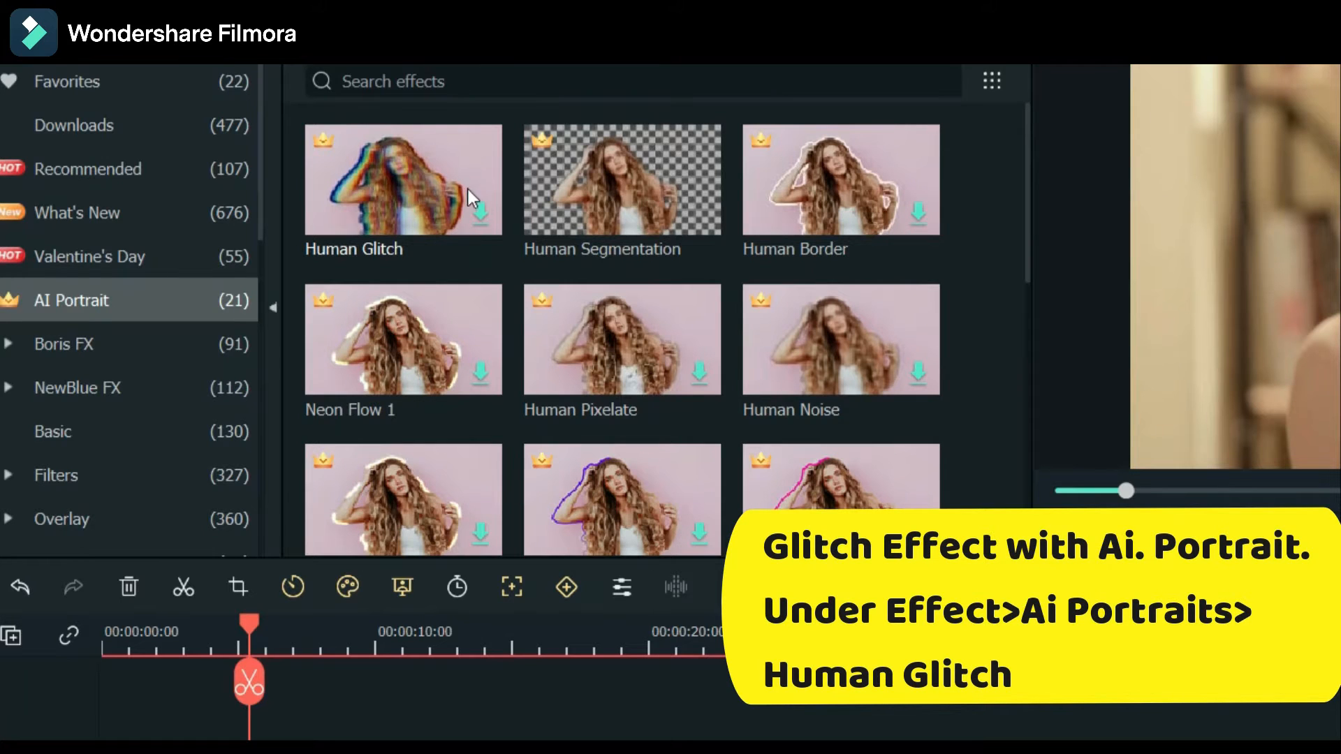
pyautogui.click(483, 211)
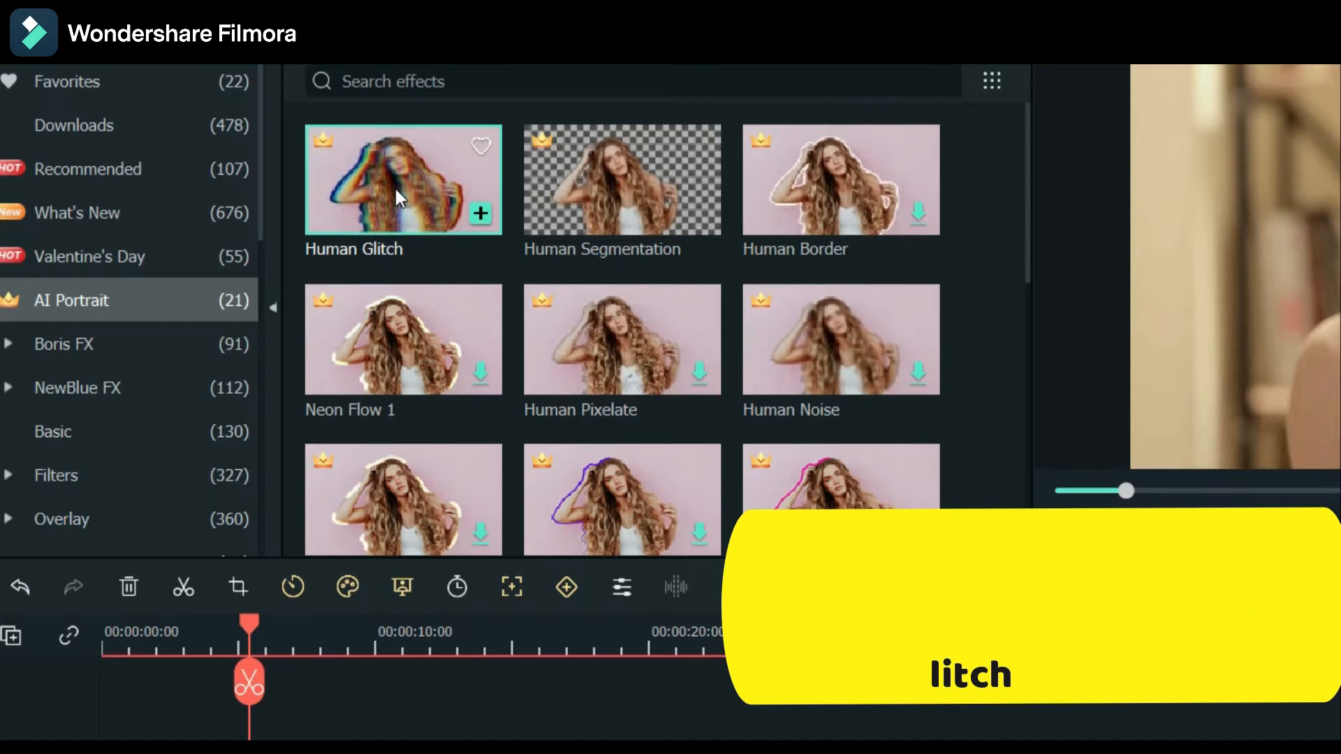
# Apply Human Glitch to the woman clip on video track 1 as a trial add-on, and briefly play the result.
pyautogui.moveTo(395, 186); pyautogui.dragTo(455, 718)
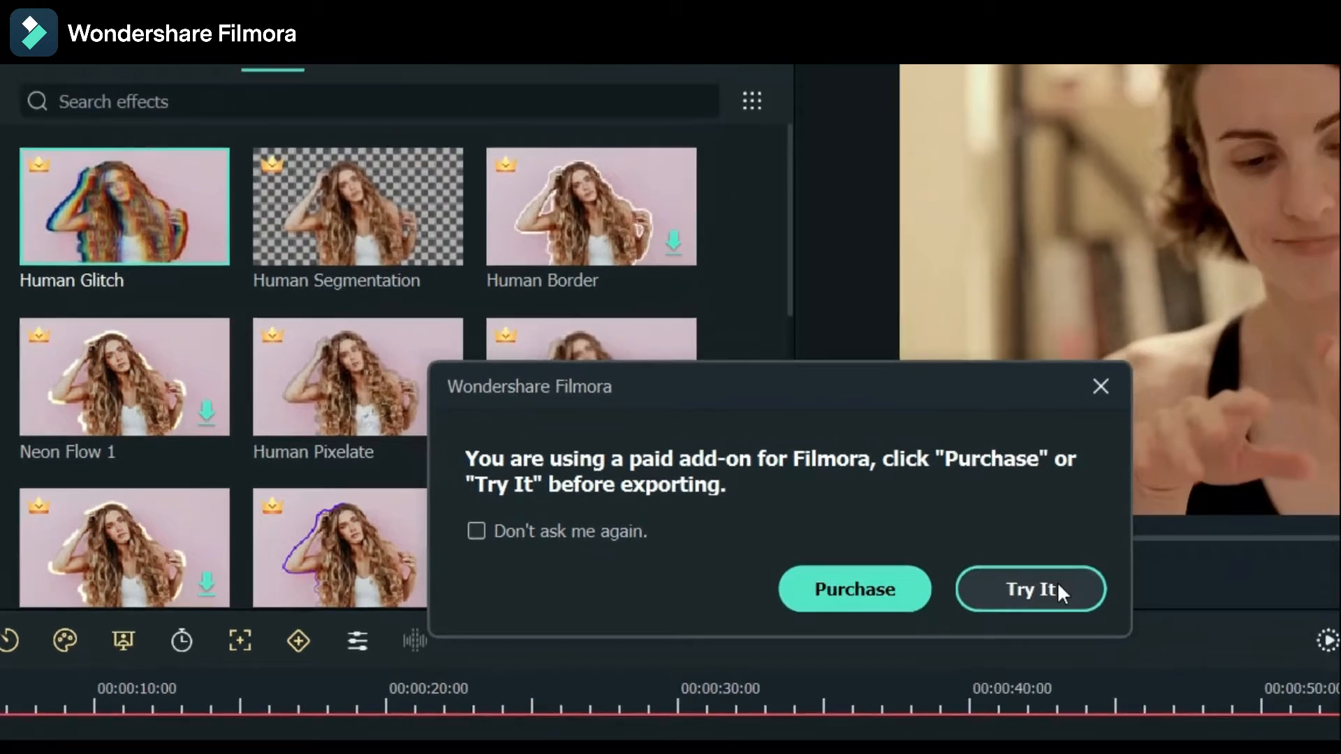
pyautogui.click(1253, 539)
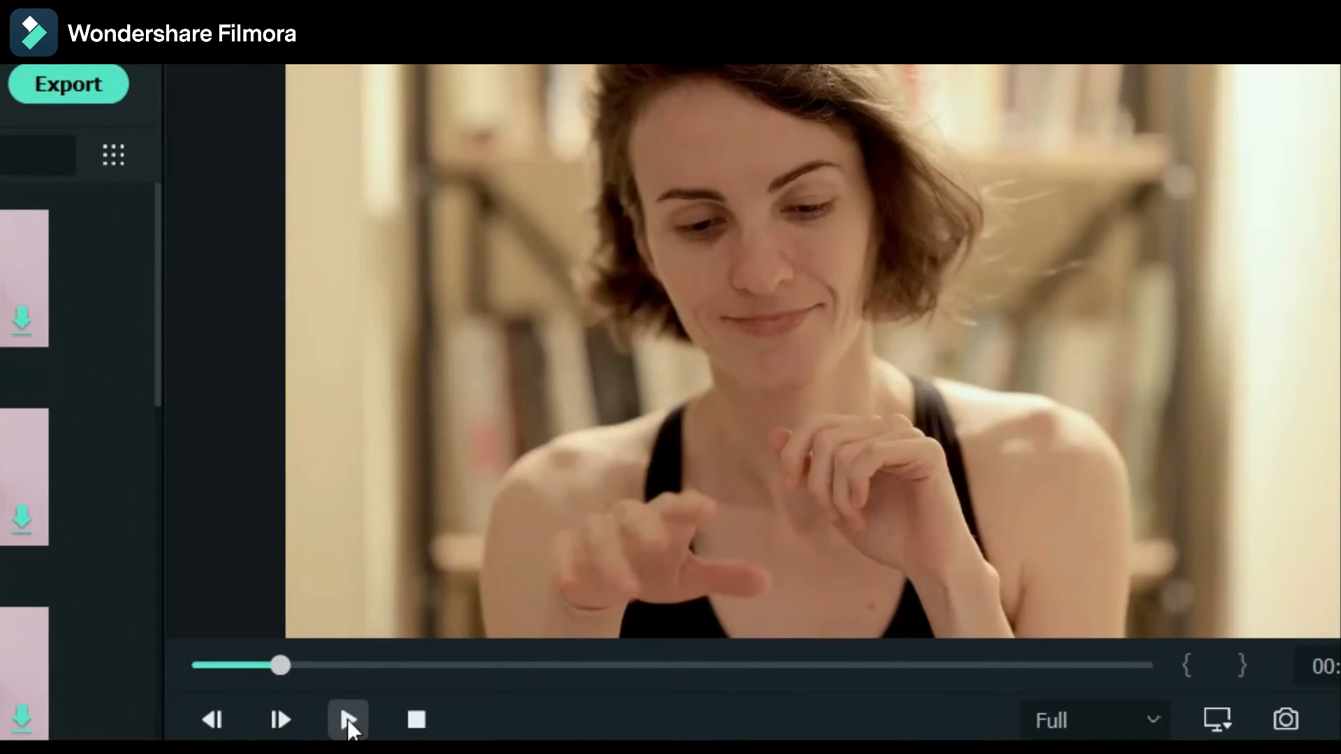
pyautogui.click(348, 720)
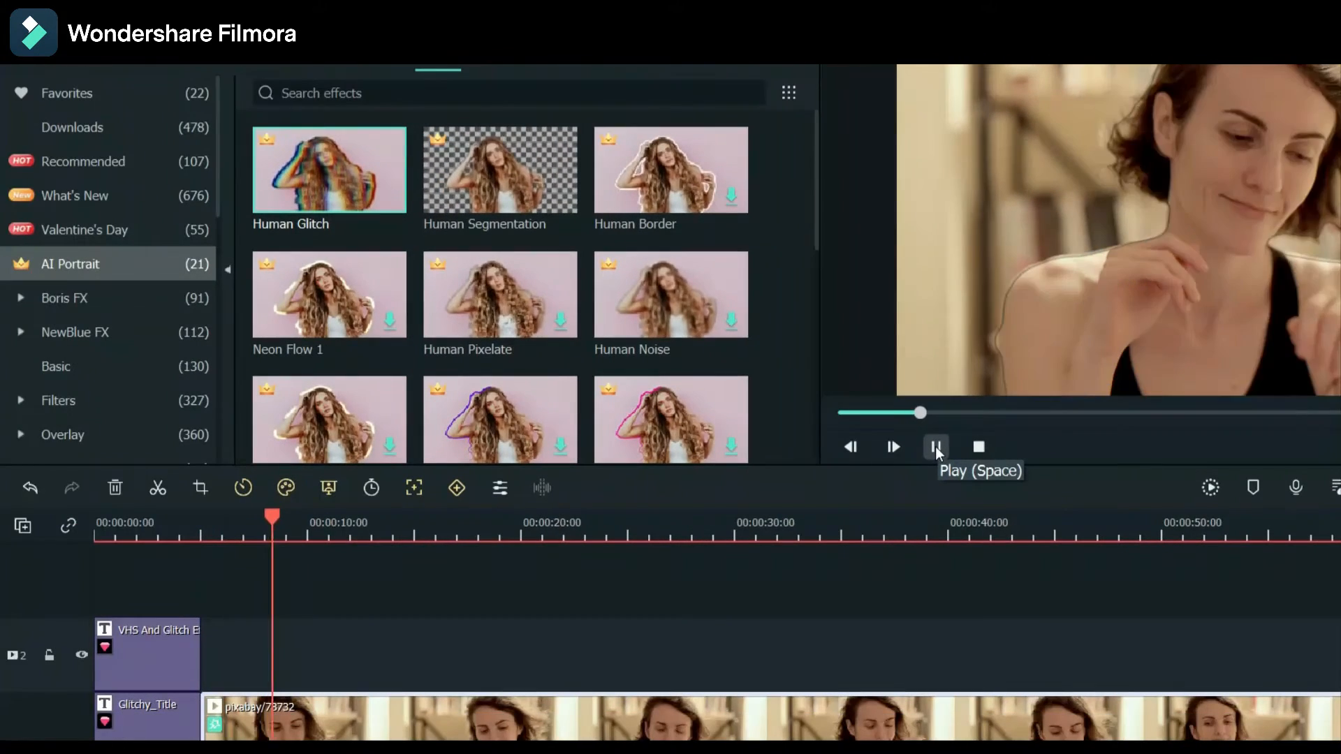
pyautogui.click(937, 446)
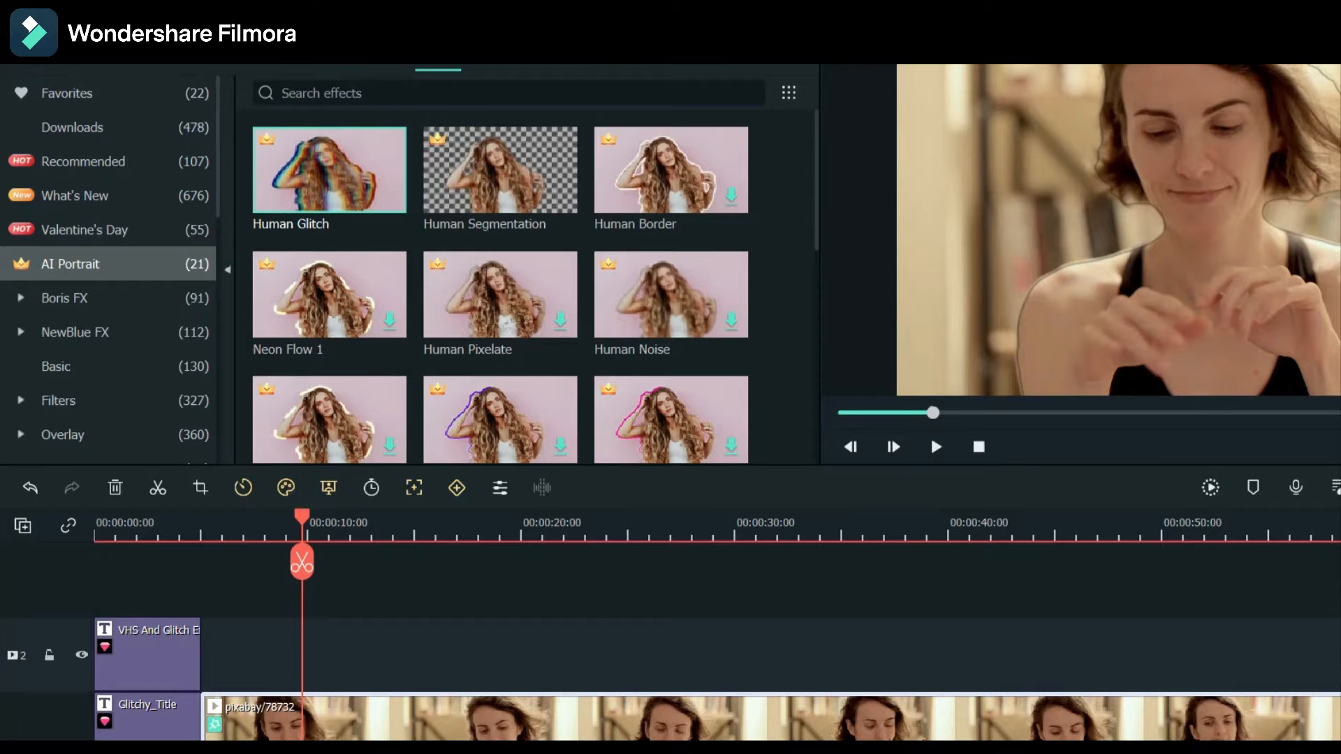
# In the woman clip's Human Glitch settings, set Edge Feather to 3.02, Edge Thickness to 4.17, Alpha to 81 and Fade to 0.74.
pyautogui.rightClick(395, 720)
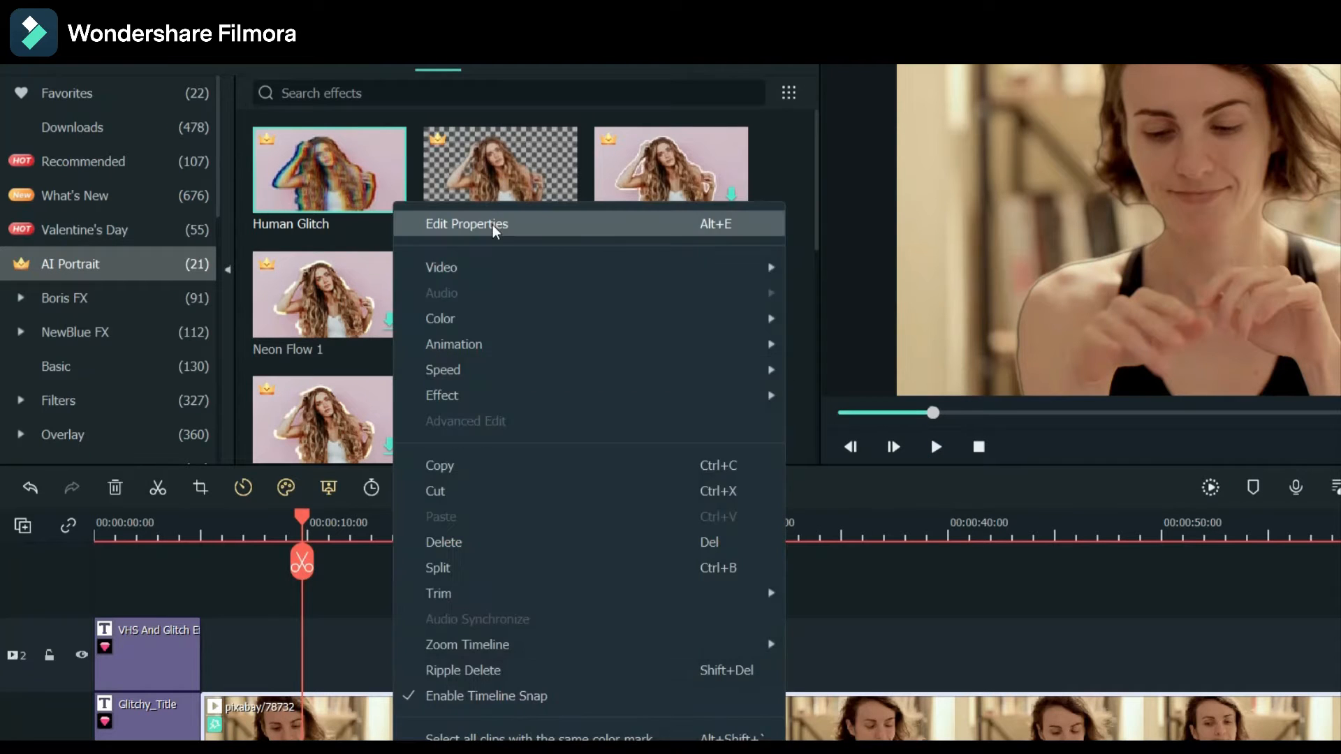
pyautogui.click(494, 227)
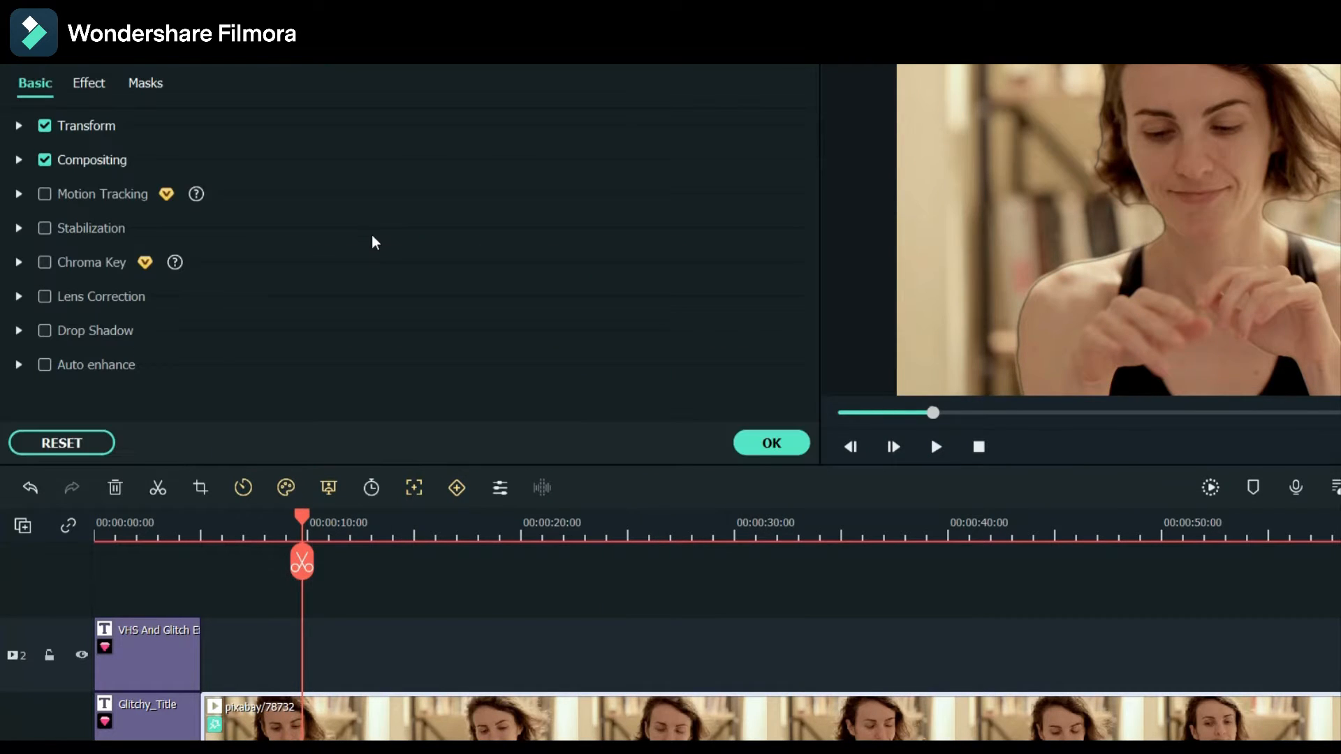
pyautogui.click(89, 83)
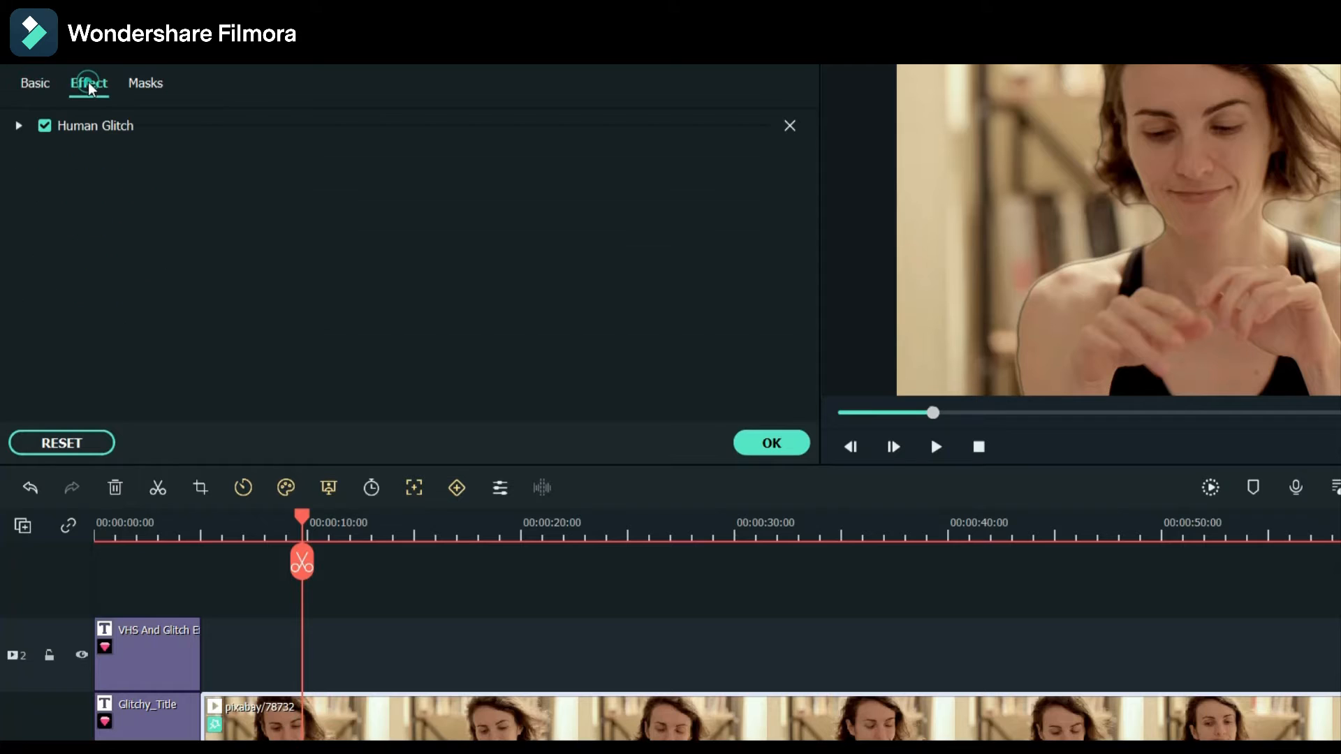
pyautogui.click(15, 127)
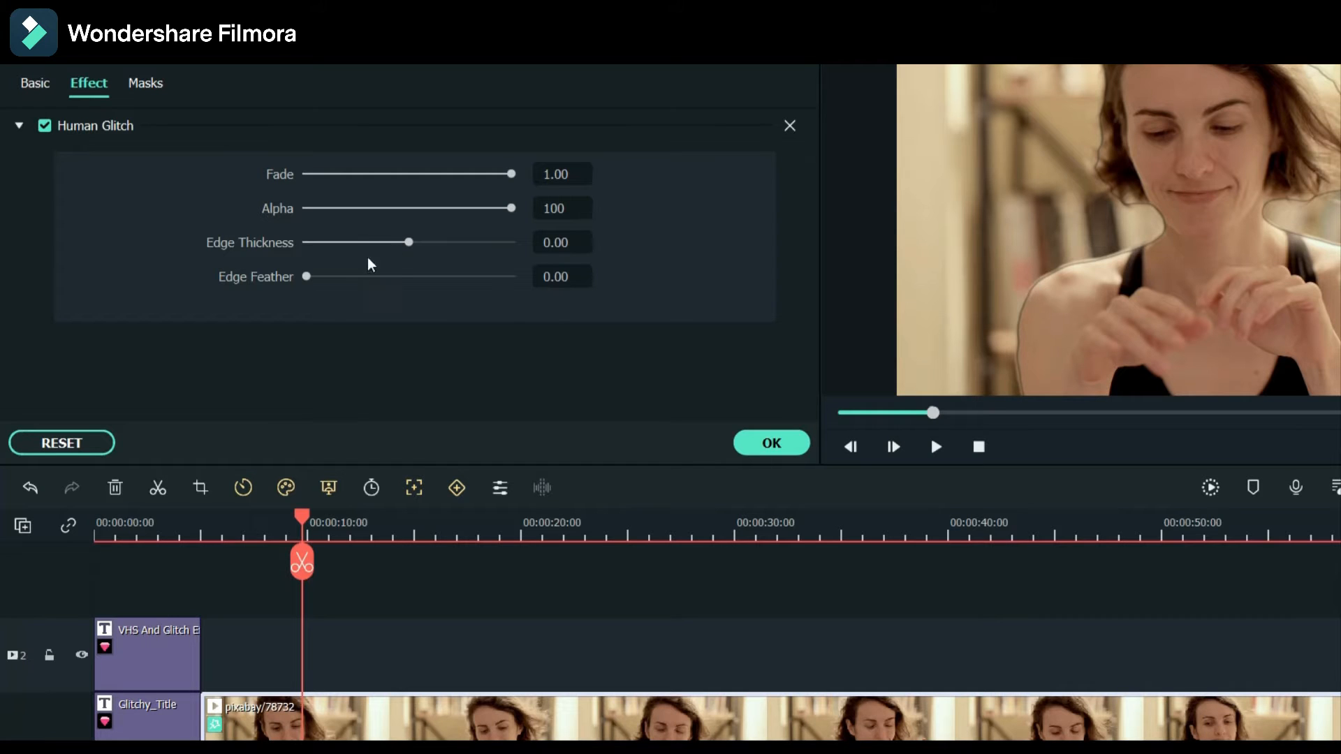
pyautogui.moveTo(334, 281); pyautogui.dragTo(349, 283)
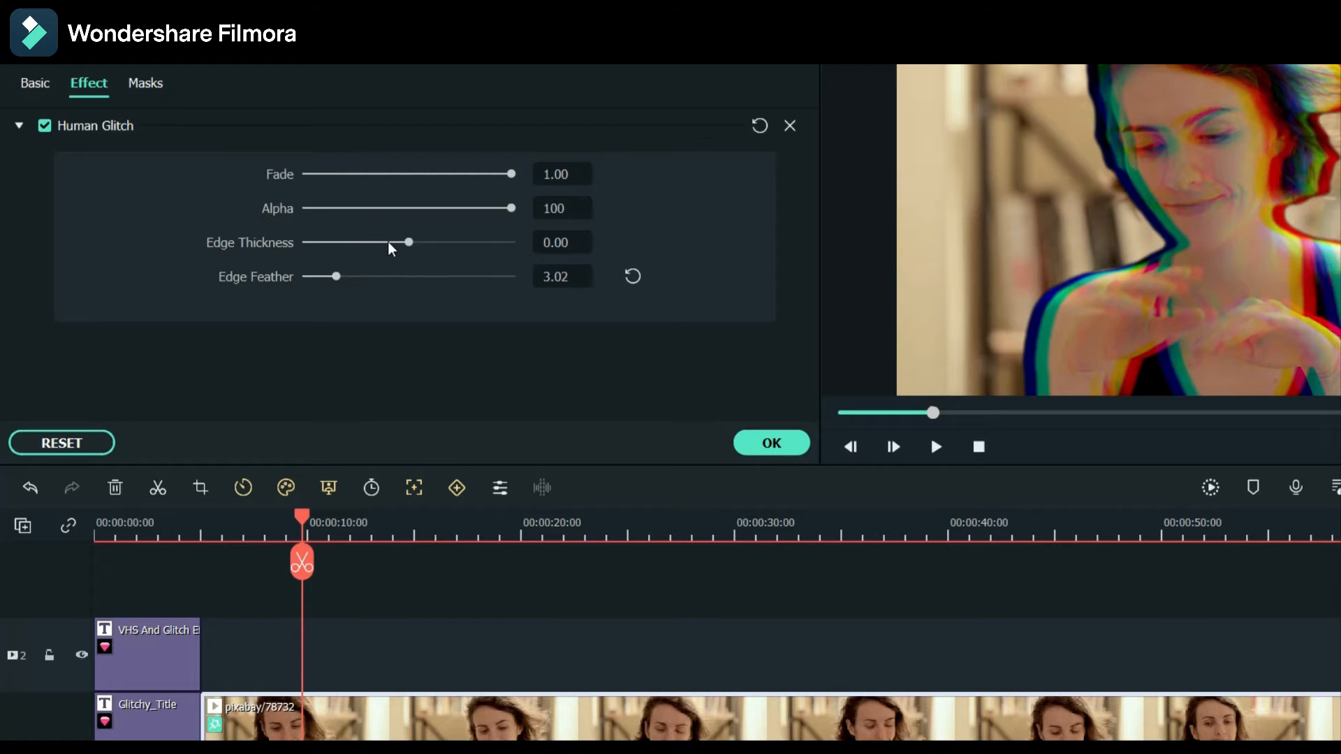
pyautogui.moveTo(391, 246); pyautogui.dragTo(459, 176)
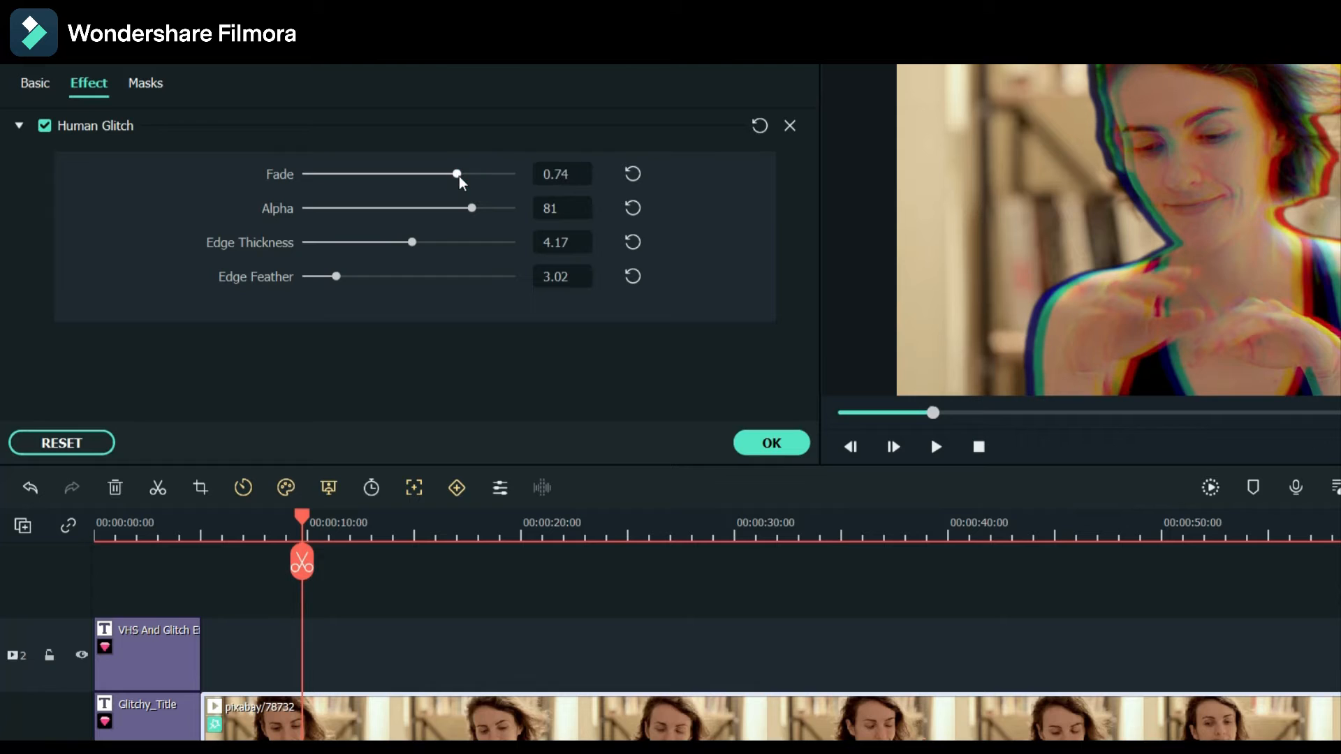
# Set Human Glitch's Alpha to 100, Edge Thickness to 0.00 and Edge Feather to 8.23, and accept the effect settings.
pyautogui.click(513, 211)
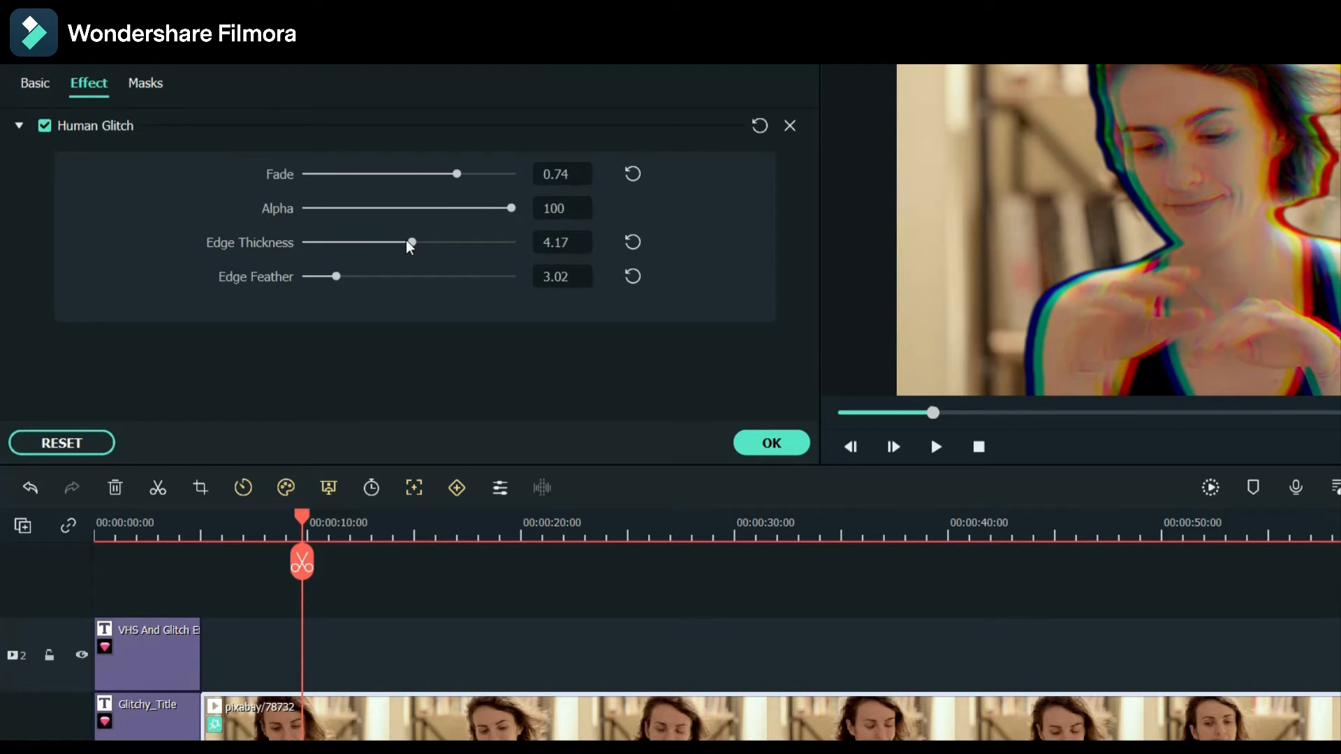
pyautogui.moveTo(411, 243)
pyautogui.mouseDown()
pyautogui.moveTo(431, 243)
pyautogui.moveTo(408, 243)
pyautogui.mouseUp()
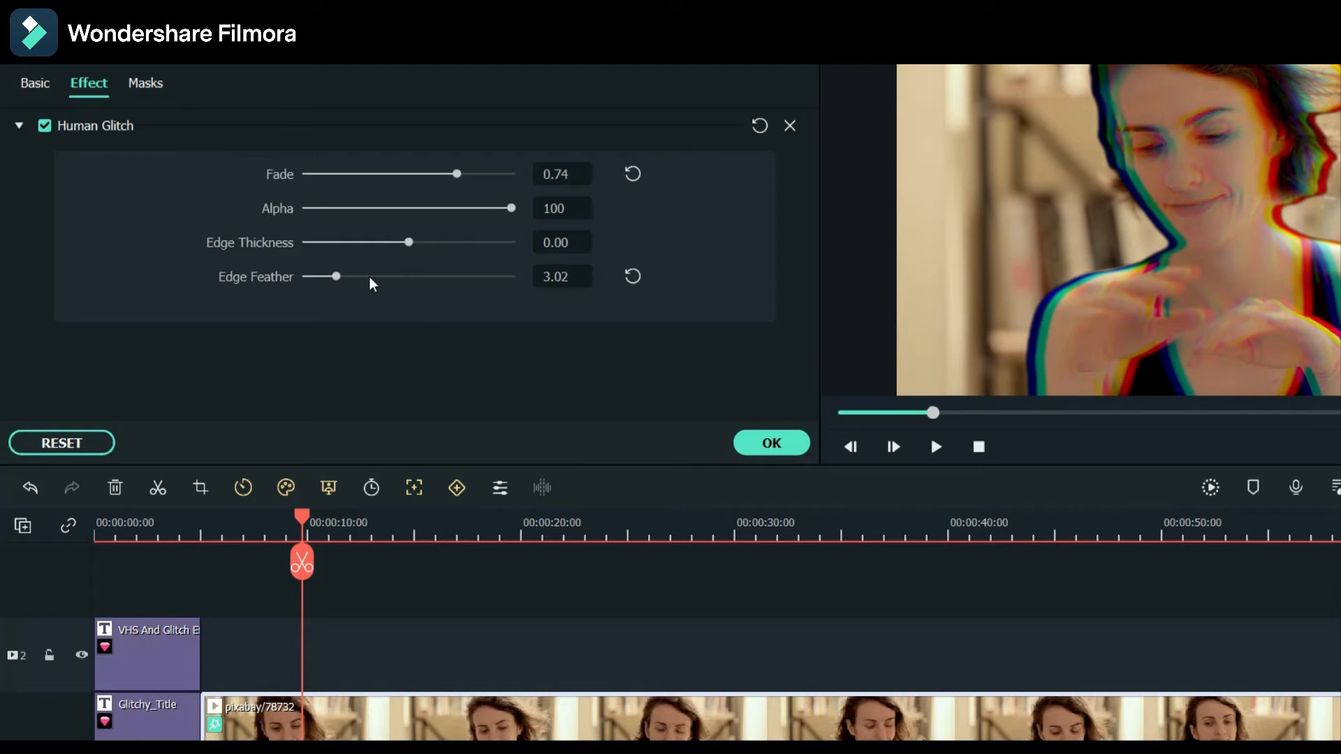
pyautogui.moveTo(370, 277)
pyautogui.mouseDown()
pyautogui.moveTo(405, 280)
pyautogui.moveTo(391, 279)
pyautogui.mouseUp()
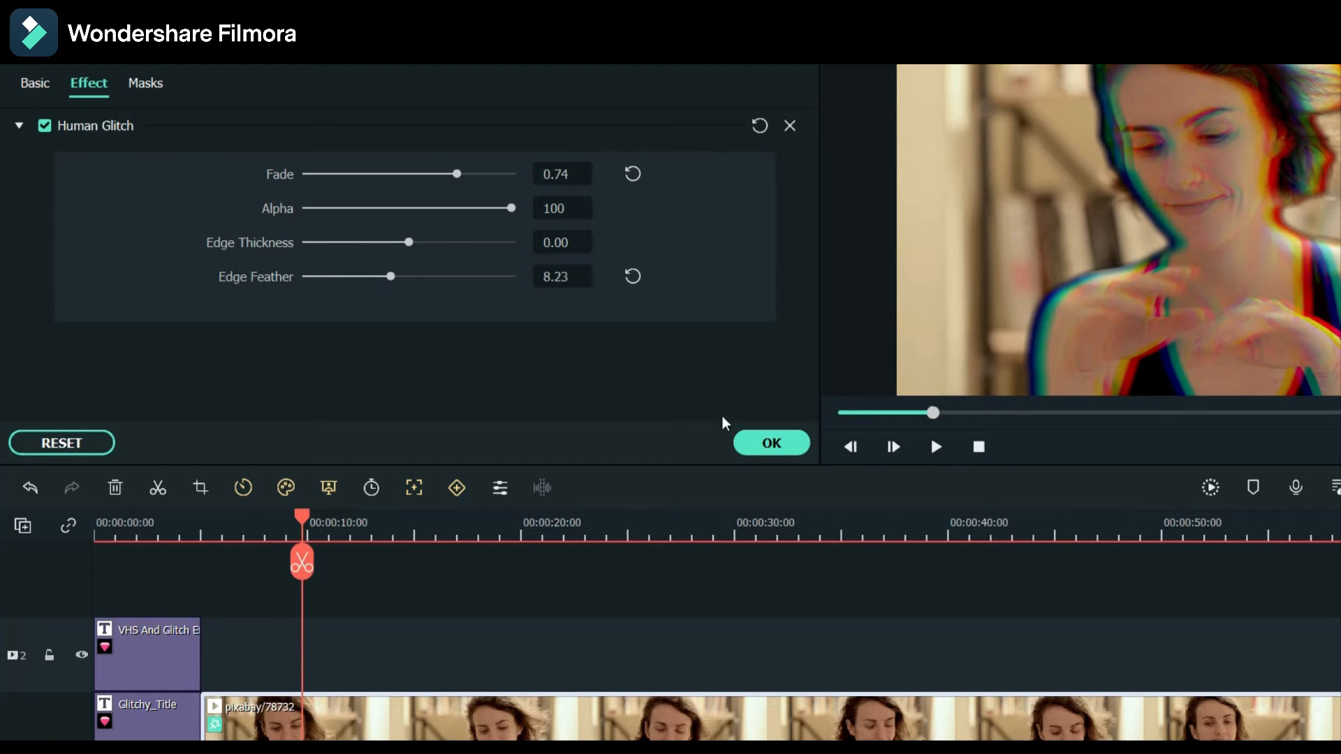
pyautogui.click(762, 443)
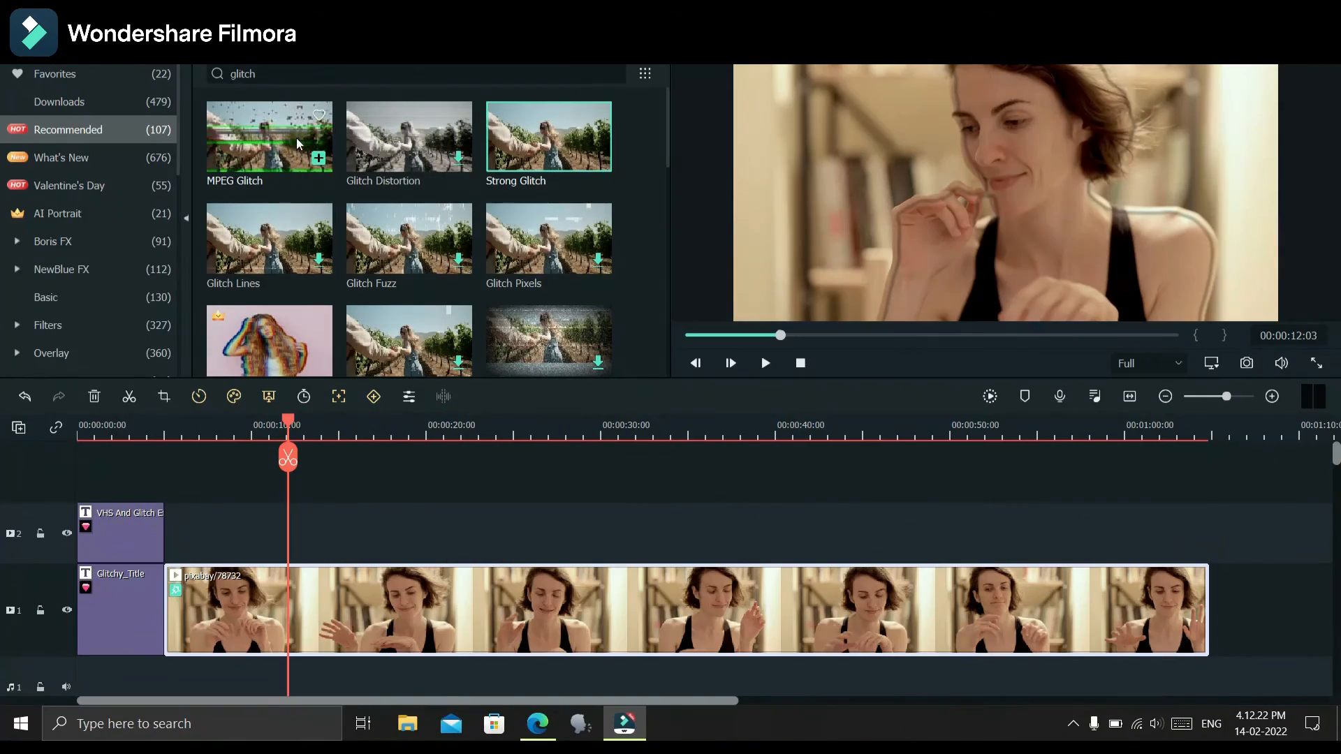
# Apply the MPEG Glitch effect to the woman clip and play it from near the clip's start.
pyautogui.click(275, 142)
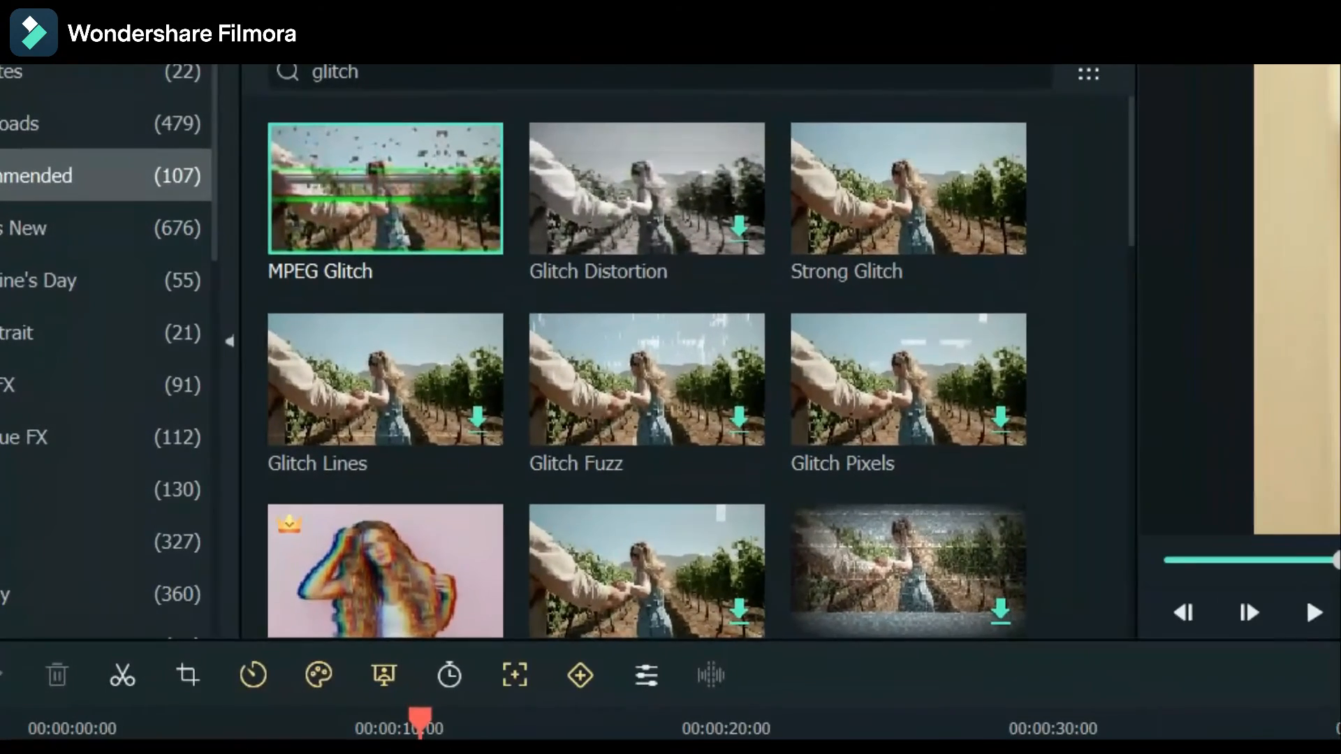
pyautogui.click(240, 730)
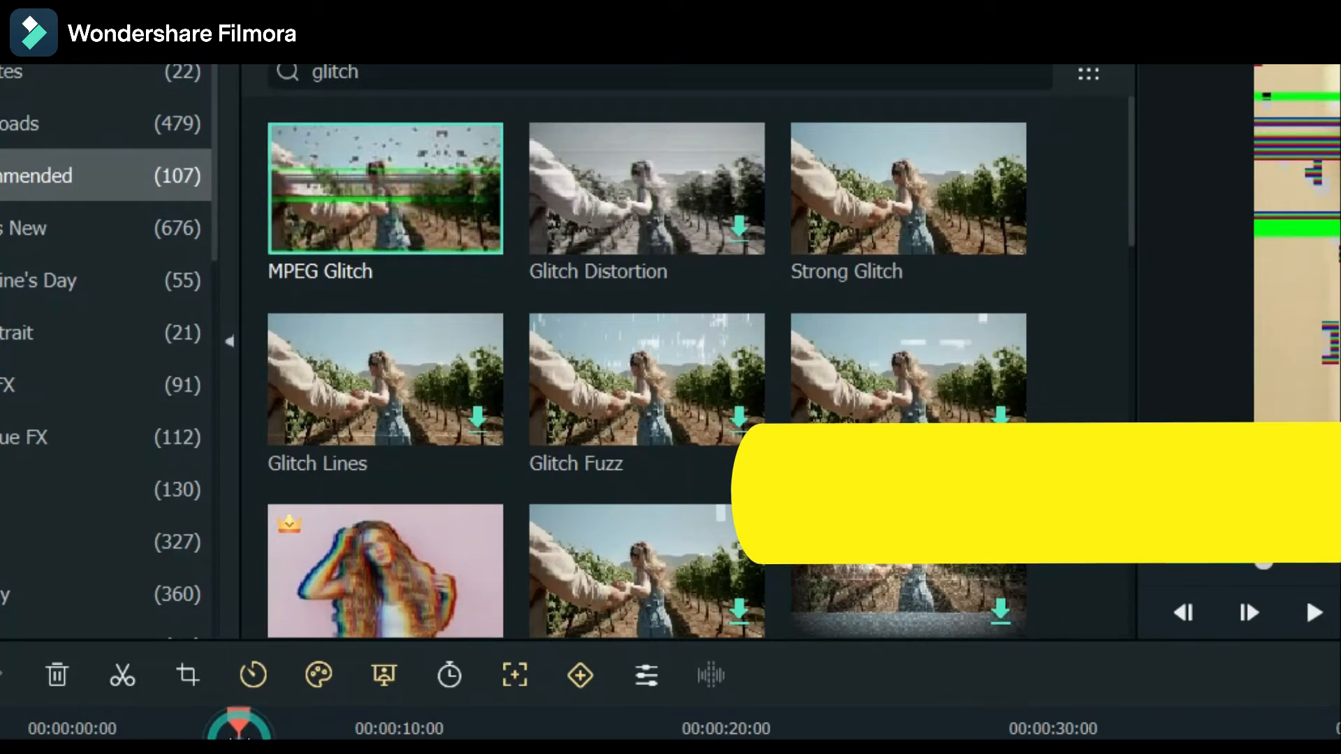
pyautogui.press('space')
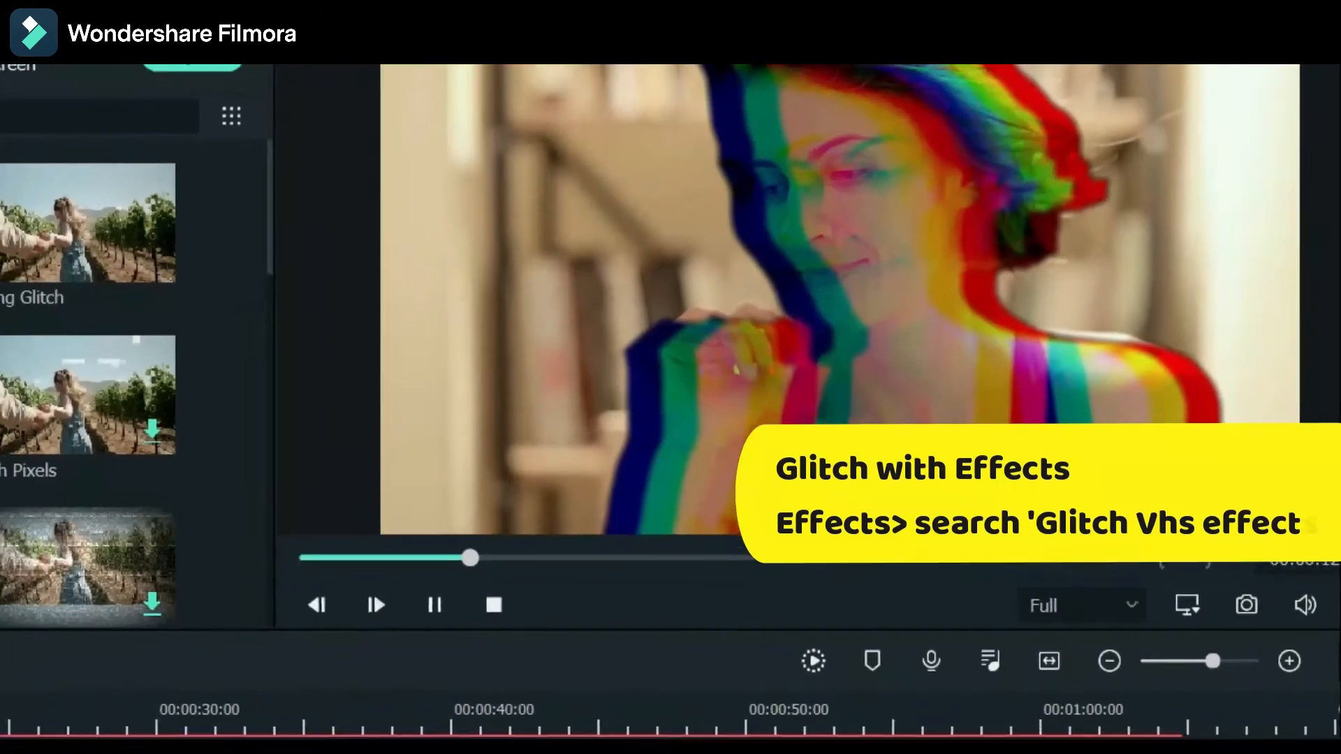
pyautogui.press('space')
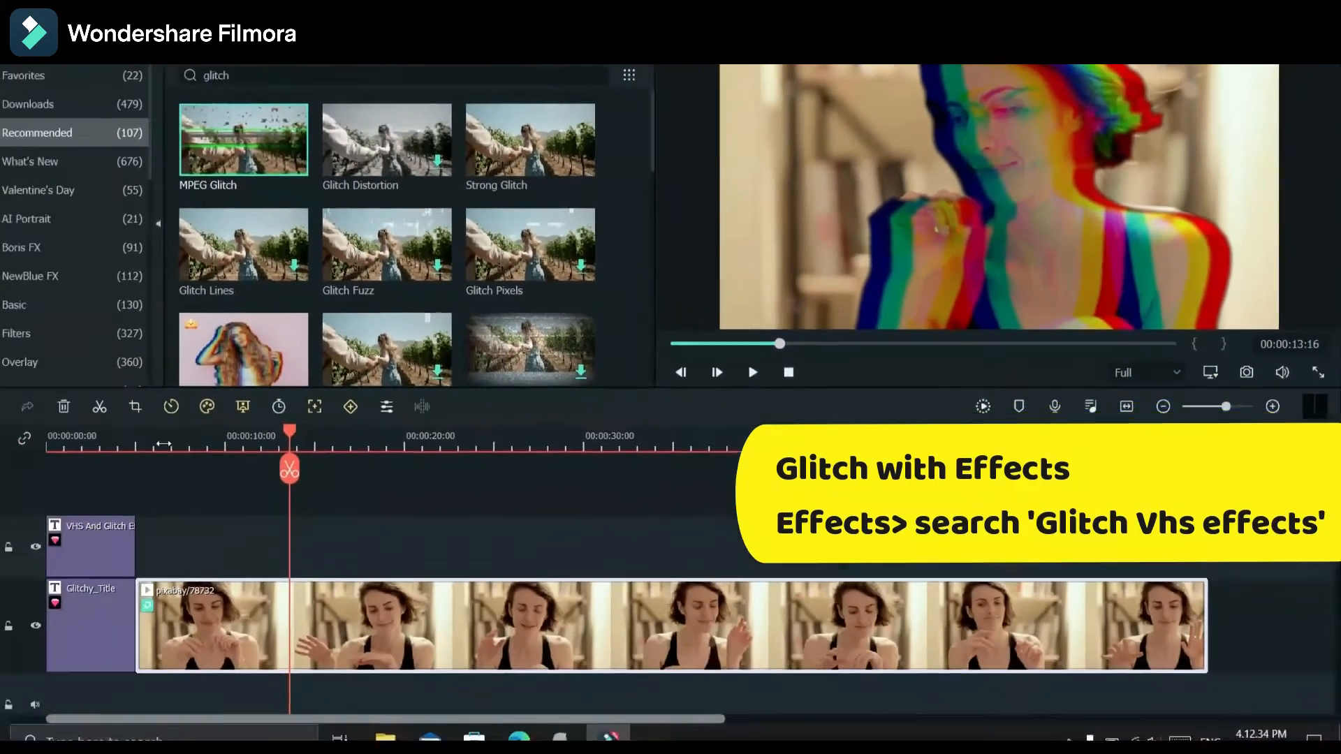
pyautogui.scroll(-5, 470, 294)
pyautogui.scroll(2, 469, 294)
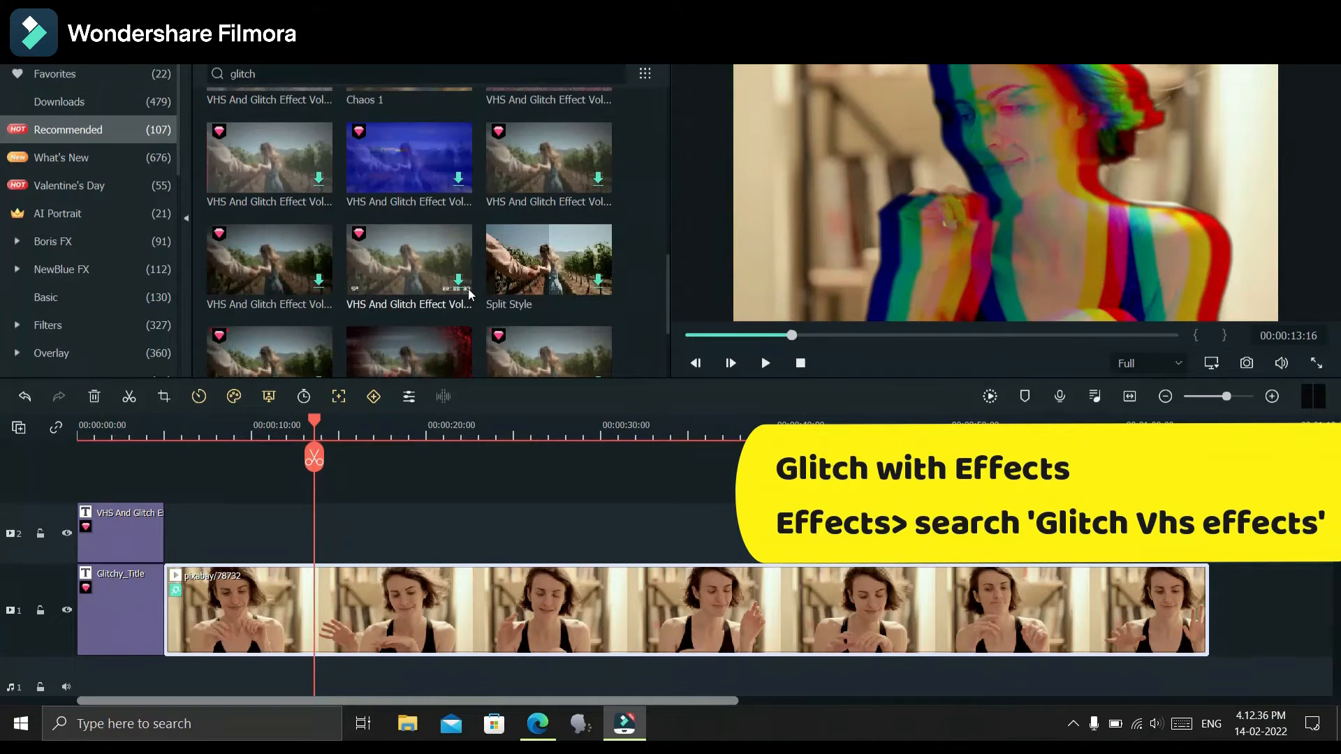
pyautogui.scroll(2, 469, 294)
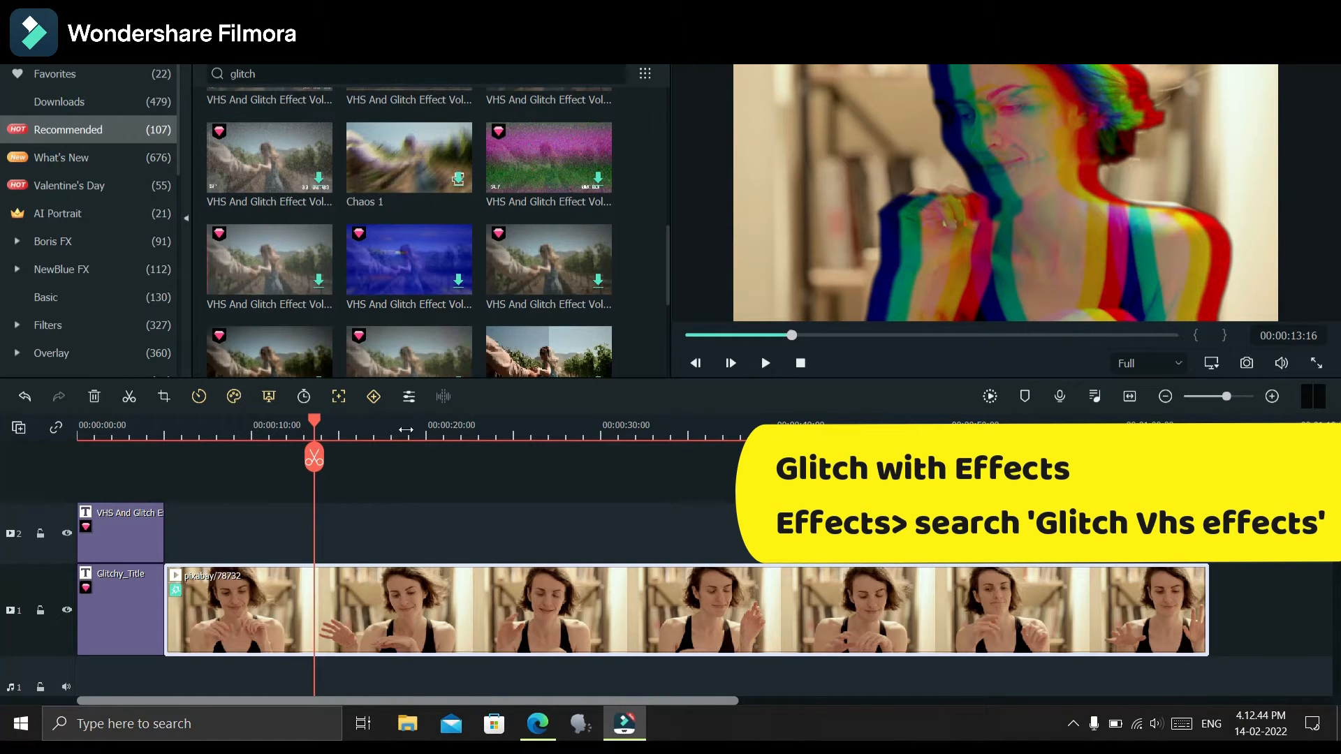
# Split the woman clip on video track 1 at 00:00:18:21 and at 00:00:32:08.
pyautogui.click(408, 435)
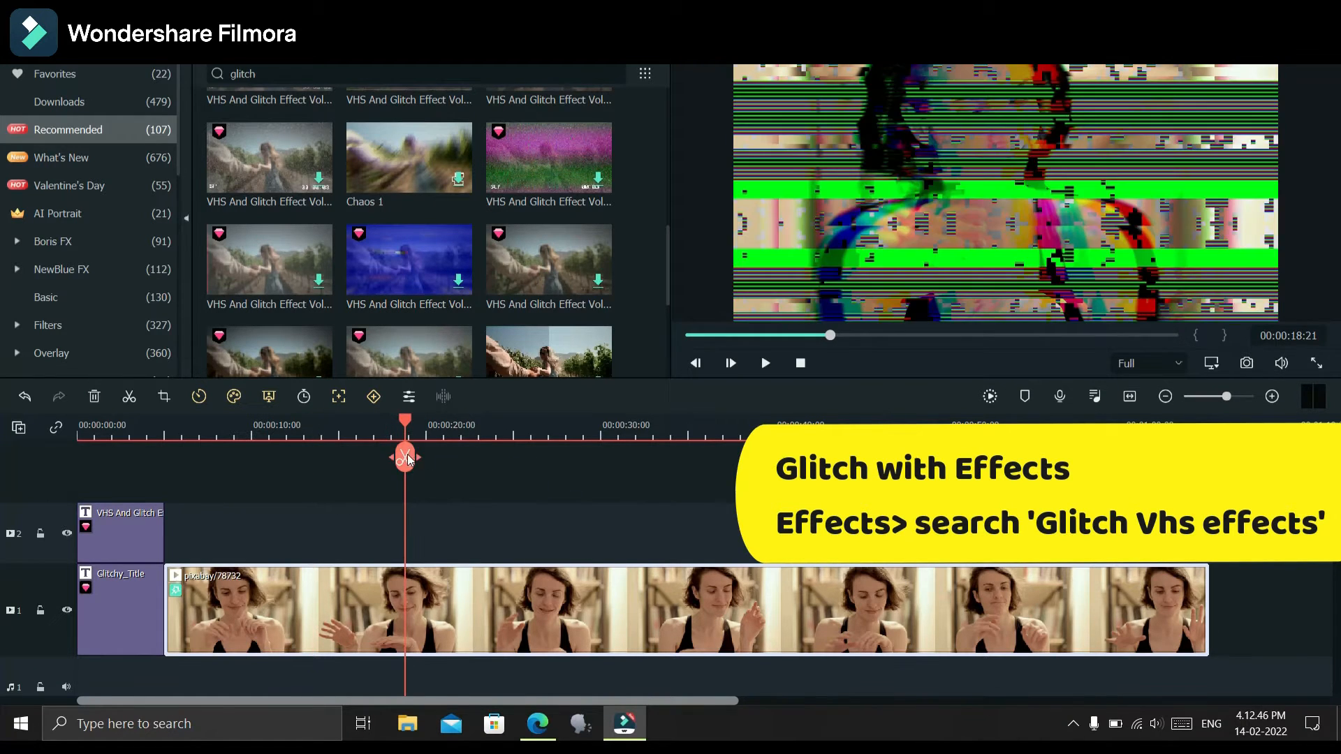
pyautogui.click(405, 458)
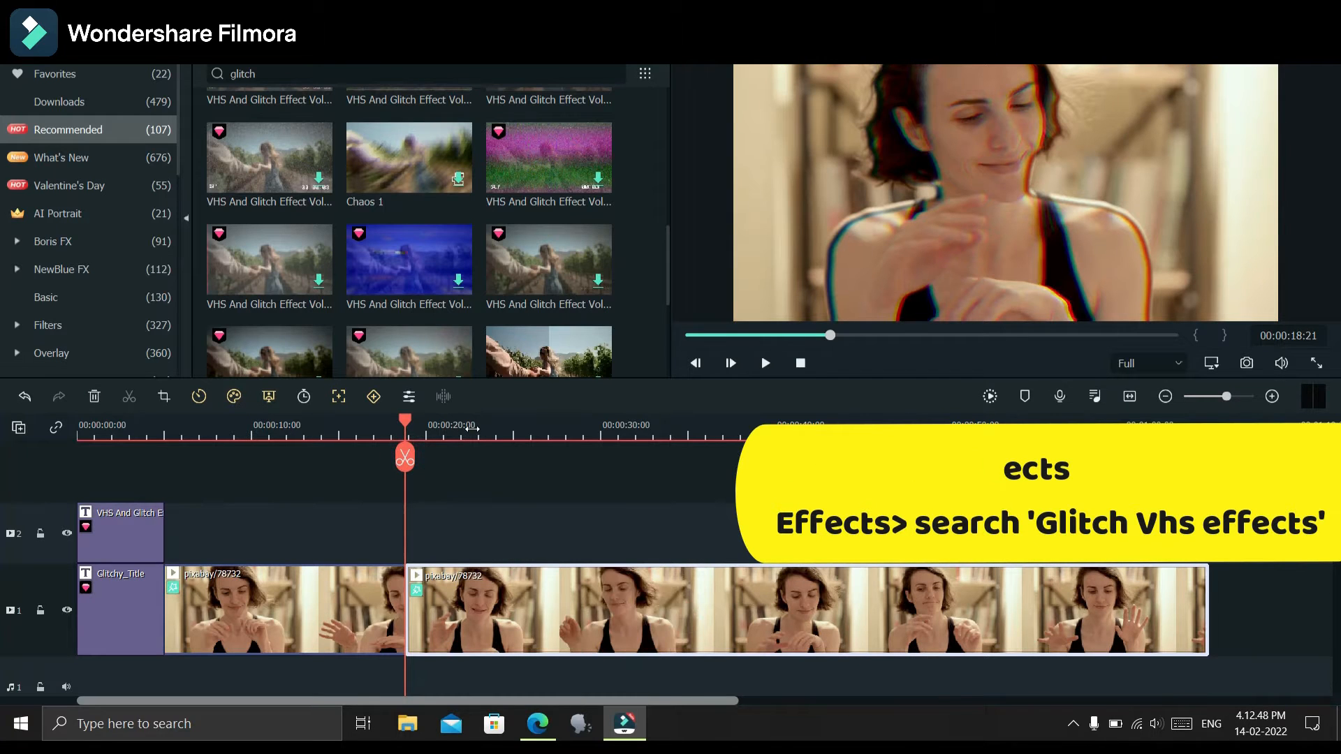
pyautogui.click(472, 432)
pyautogui.click(639, 432)
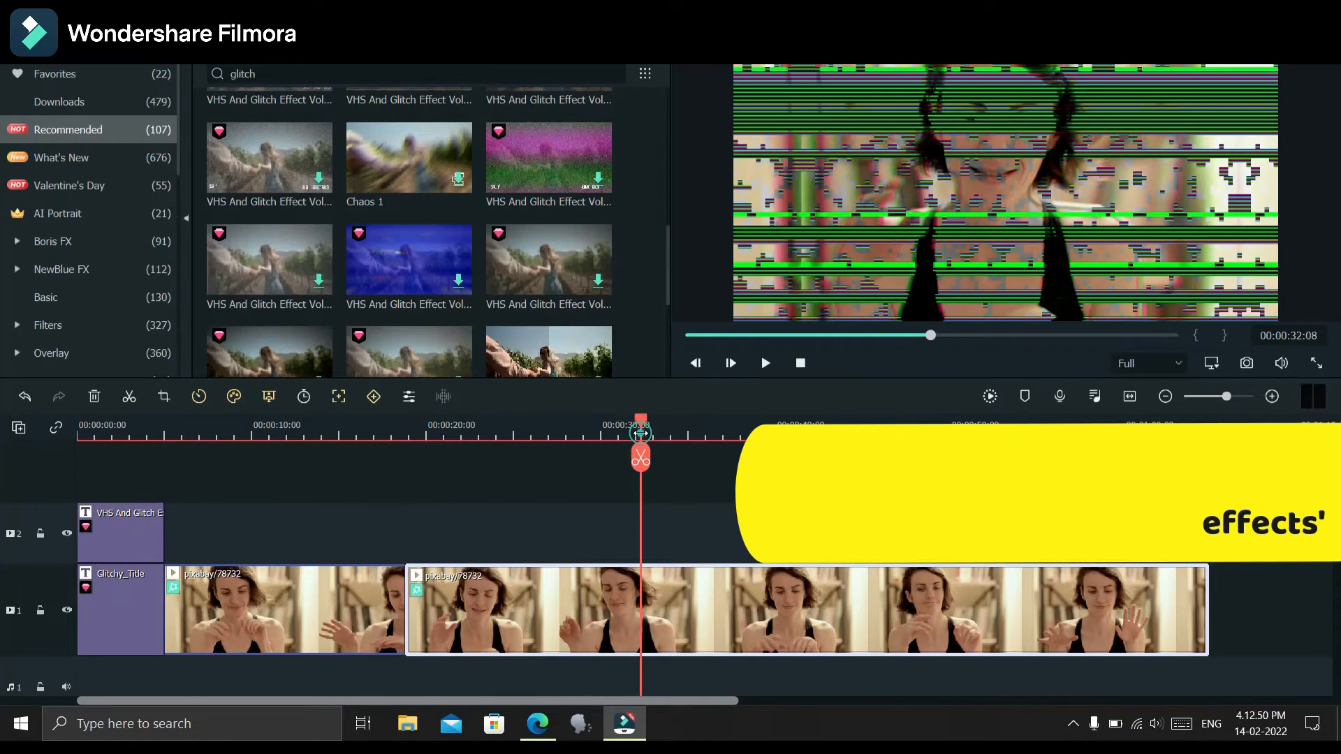
pyautogui.click(640, 458)
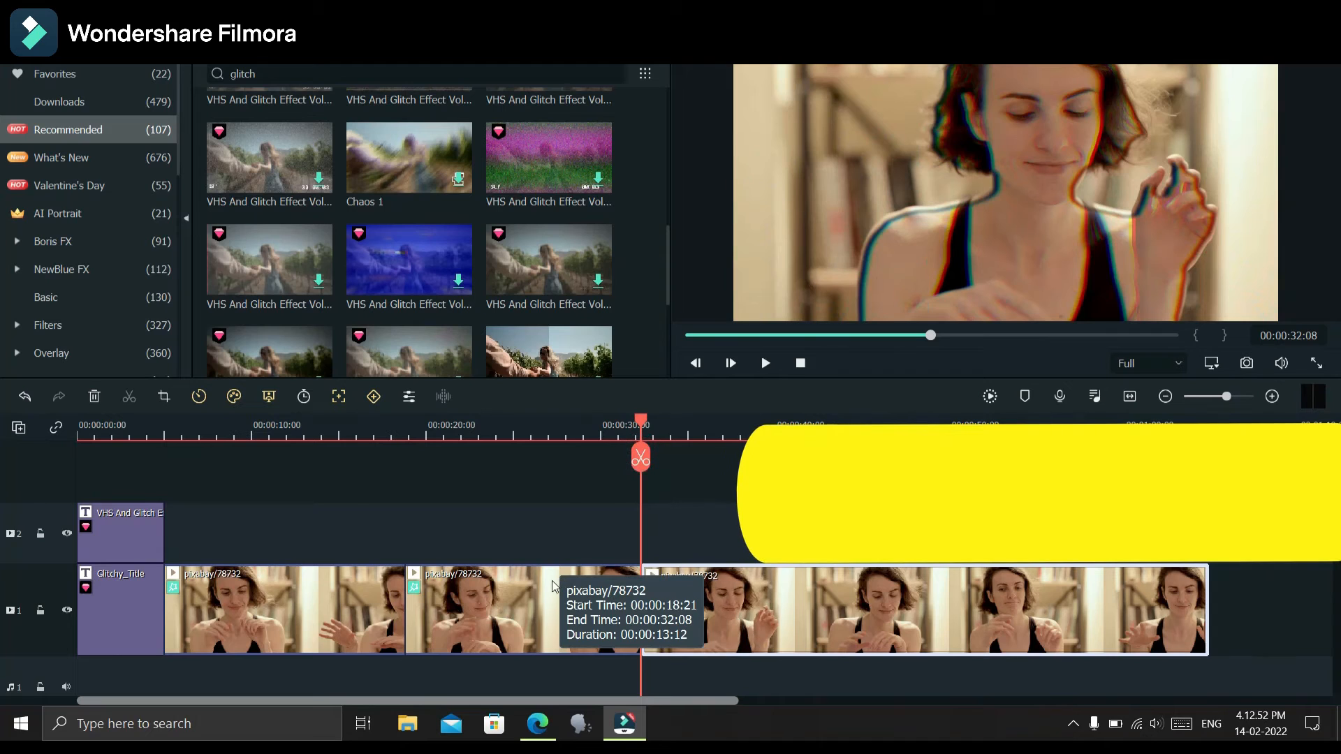
pyautogui.rightClick(554, 563)
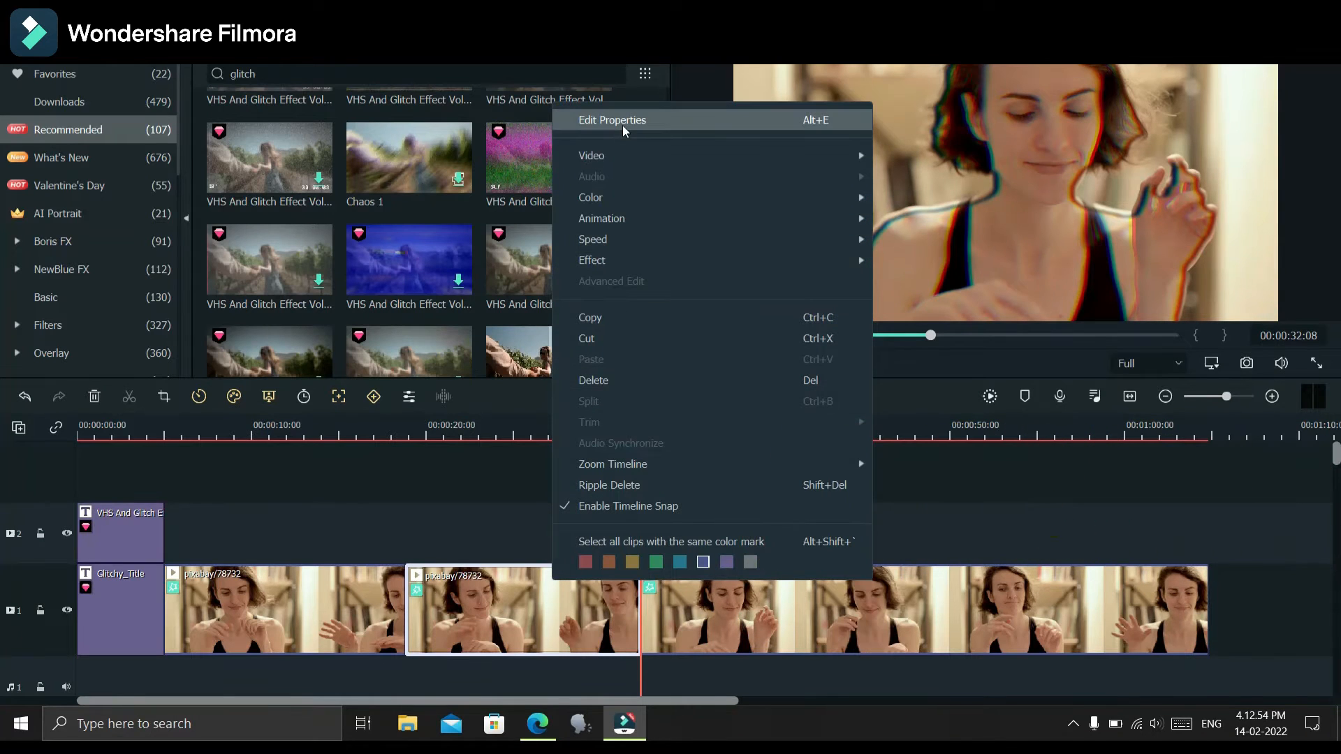
pyautogui.rightClick(417, 593)
pyautogui.rightClick(417, 593)
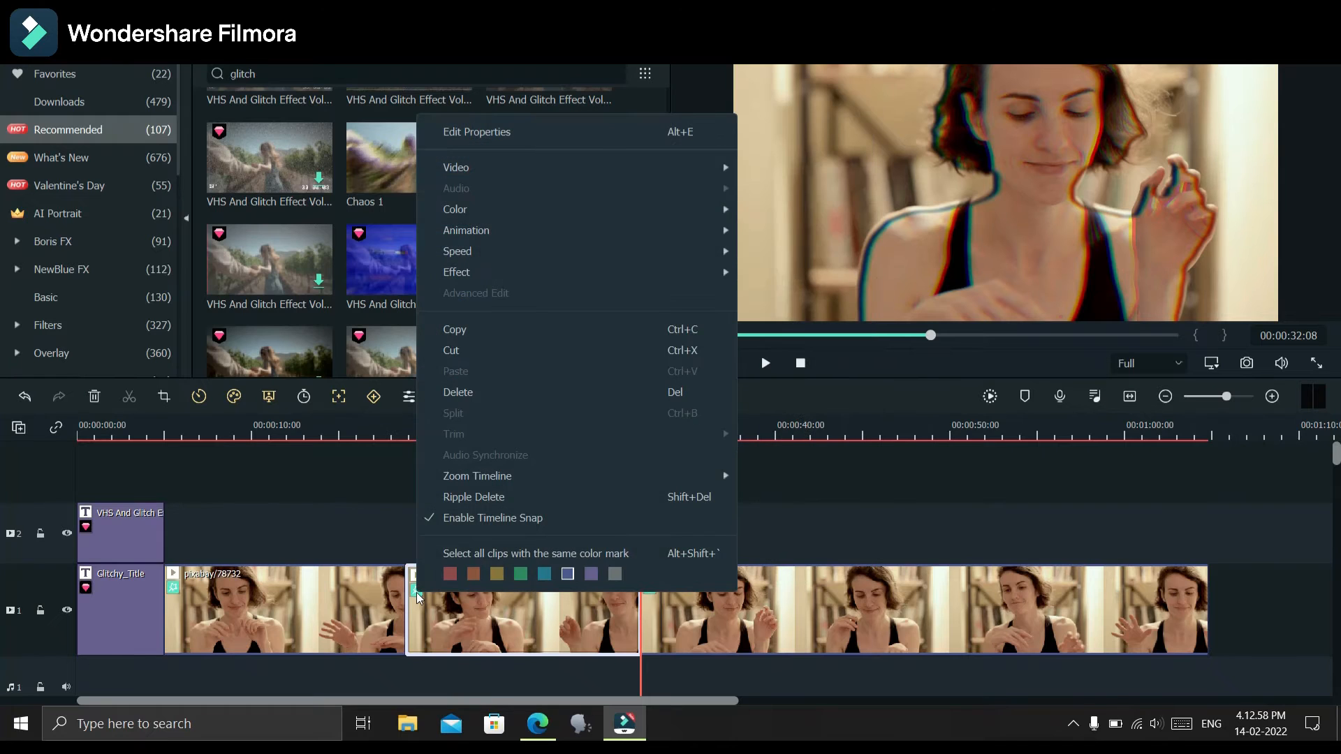
pyautogui.click(417, 594)
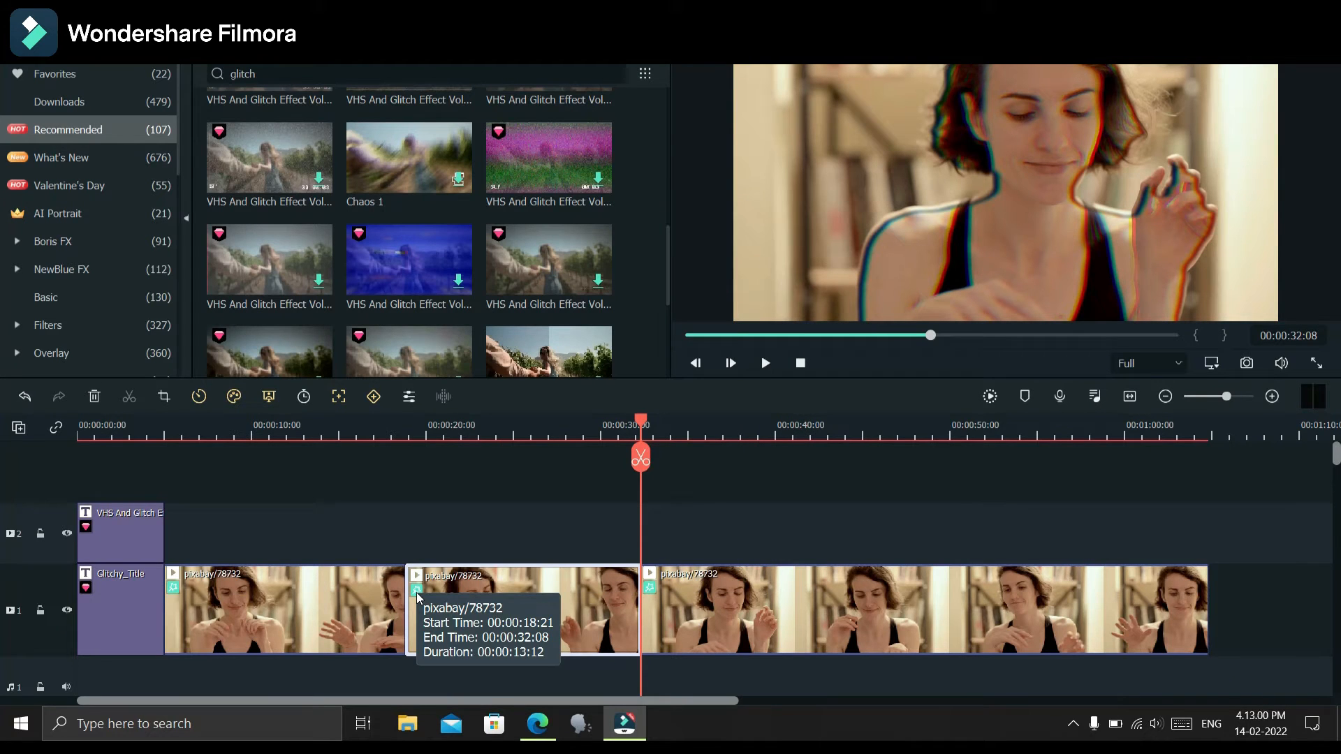
pyautogui.rightClick(417, 593)
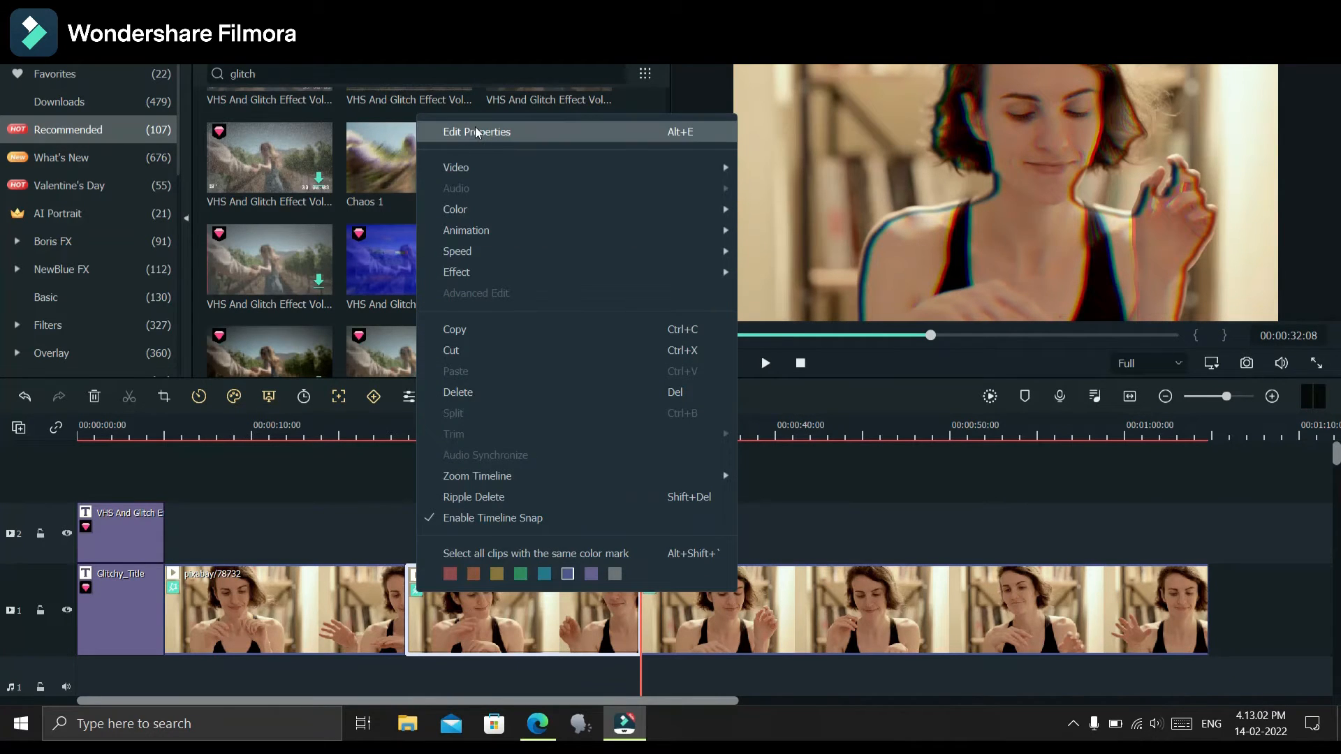
# Download the blue VHS And Glitch effect and the neighbouring grey timestamp one, and apply the blue effect to the middle woman clip as a trial.
pyautogui.click(456, 284)
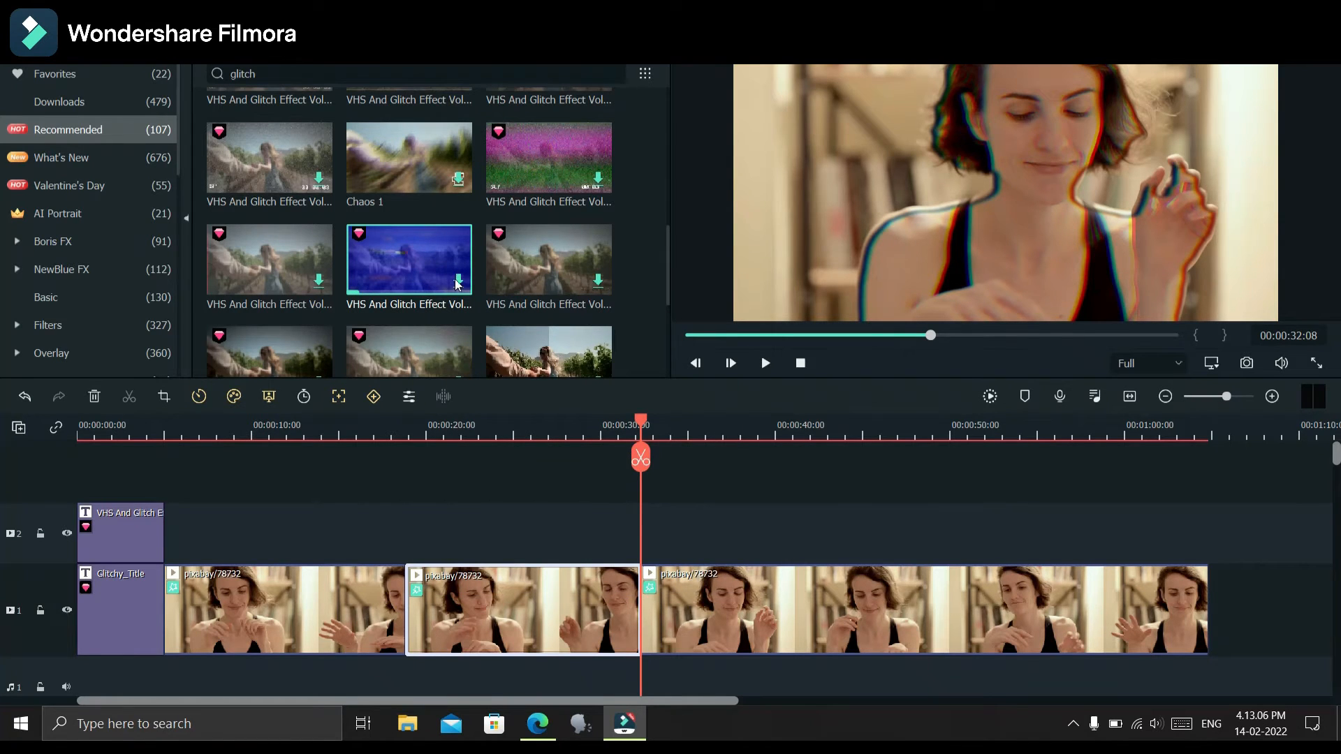
pyautogui.click(322, 178)
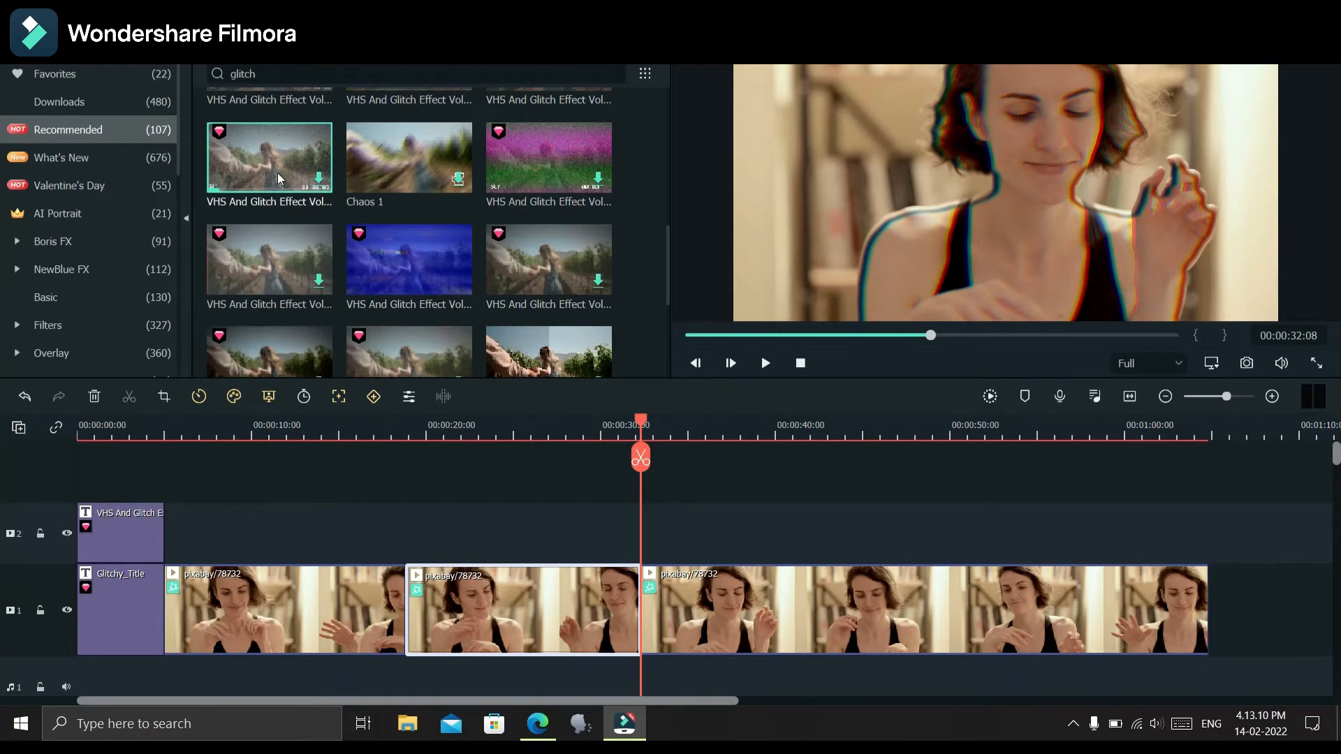
pyautogui.moveTo(371, 250)
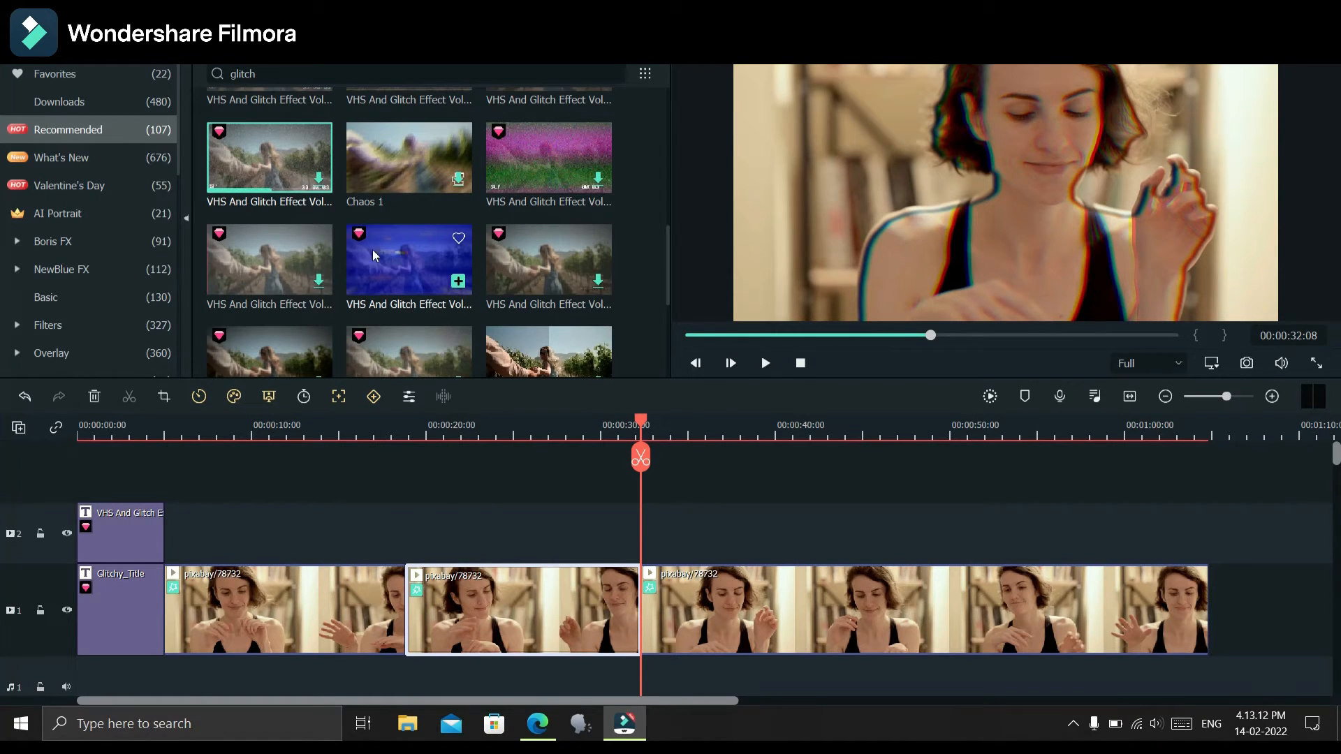
pyautogui.moveTo(382, 264); pyautogui.dragTo(476, 583)
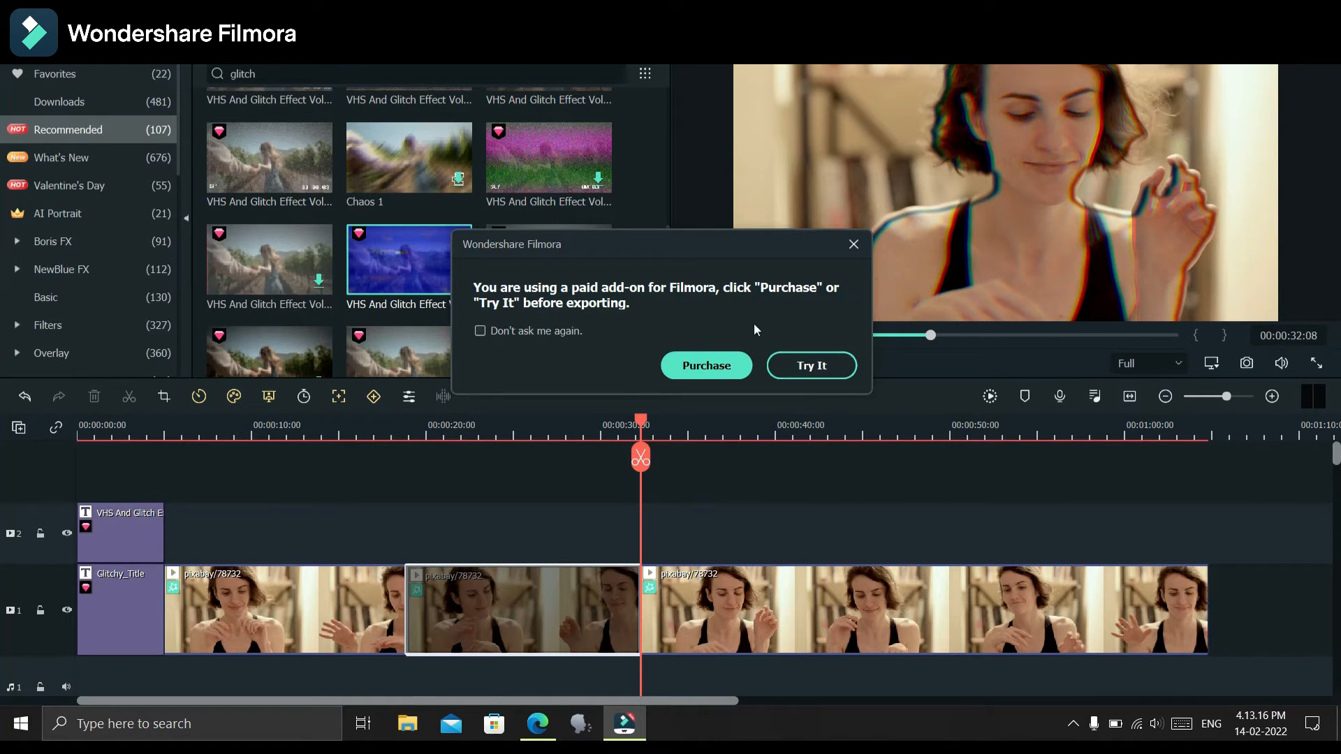
pyautogui.click(811, 365)
# Apply the grey VHS And Glitch effect with the timestamp overlay to the last woman clip, accepting the trial.
pyautogui.moveTo(238, 155)
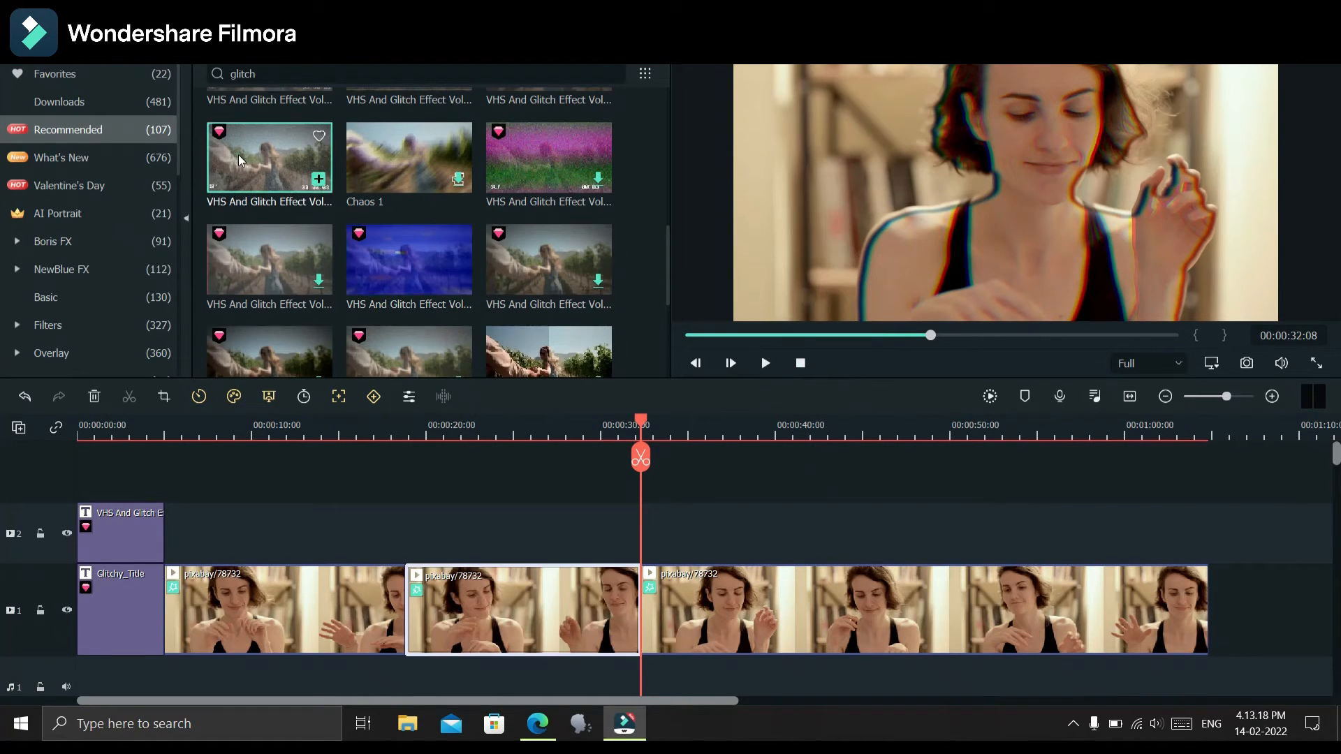
pyautogui.moveTo(238, 154); pyautogui.dragTo(763, 590)
pyautogui.click(801, 370)
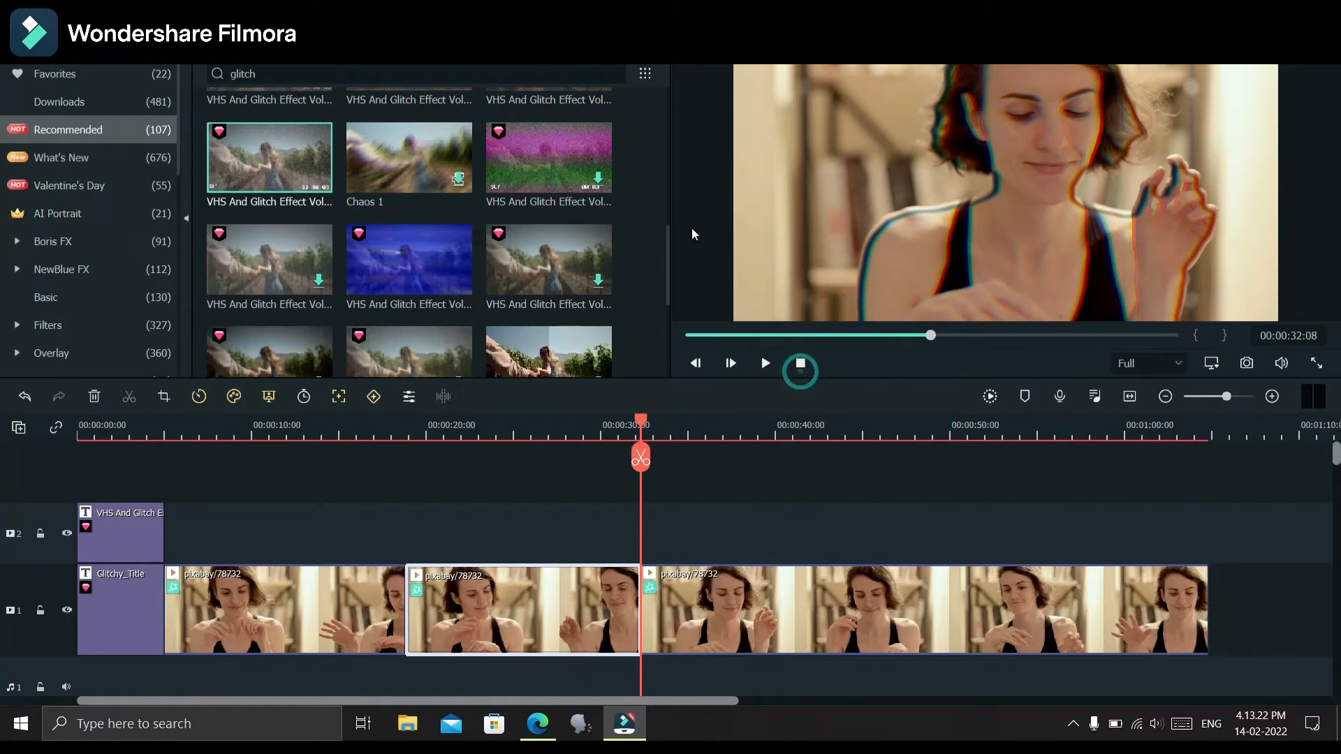
pyautogui.moveTo(668, 237); pyautogui.dragTo(668, 296)
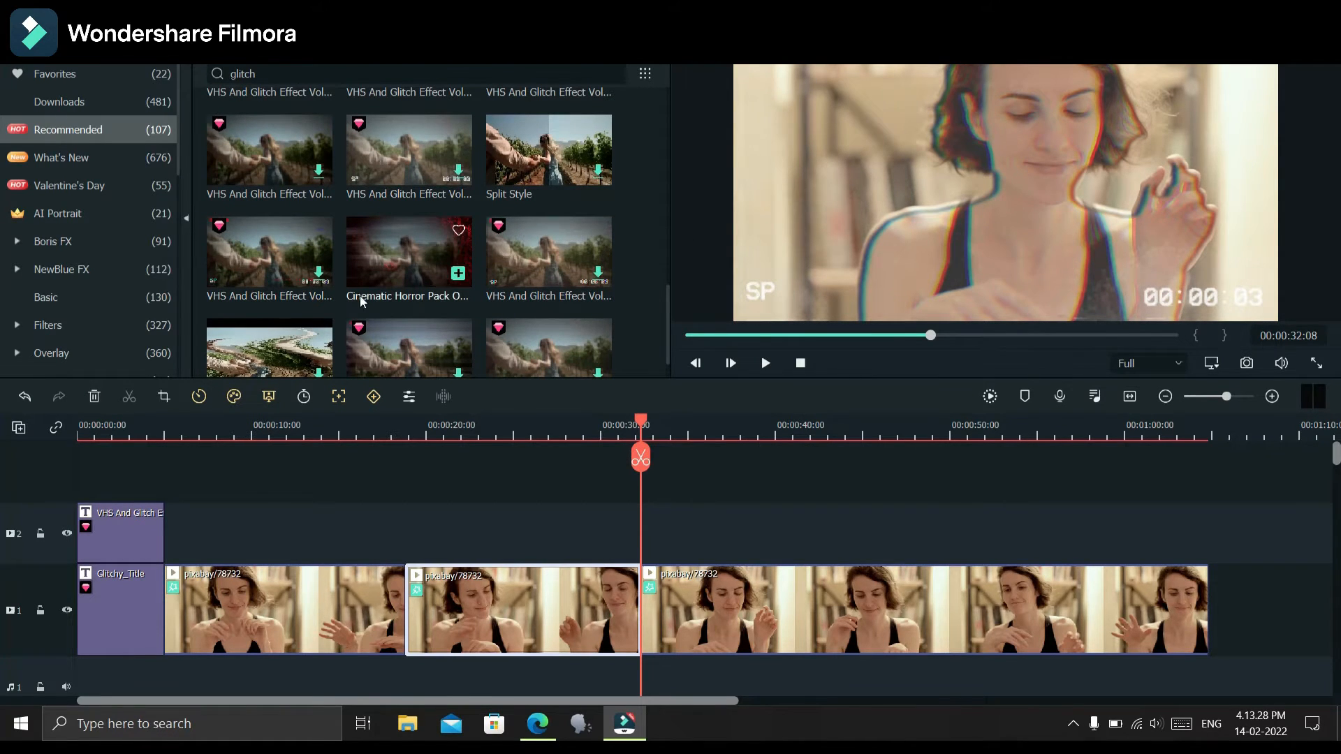
pyautogui.scroll(-2, 359, 303)
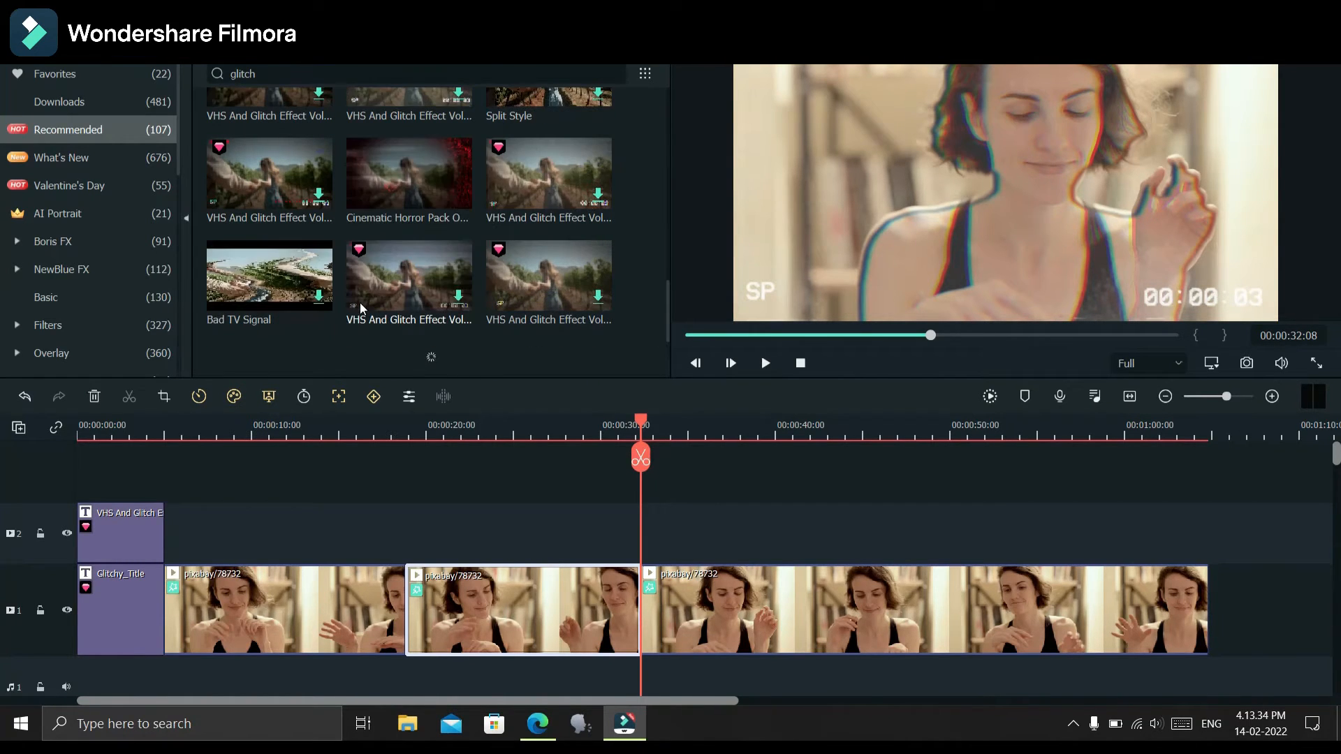
pyautogui.scroll(3, 281, 192)
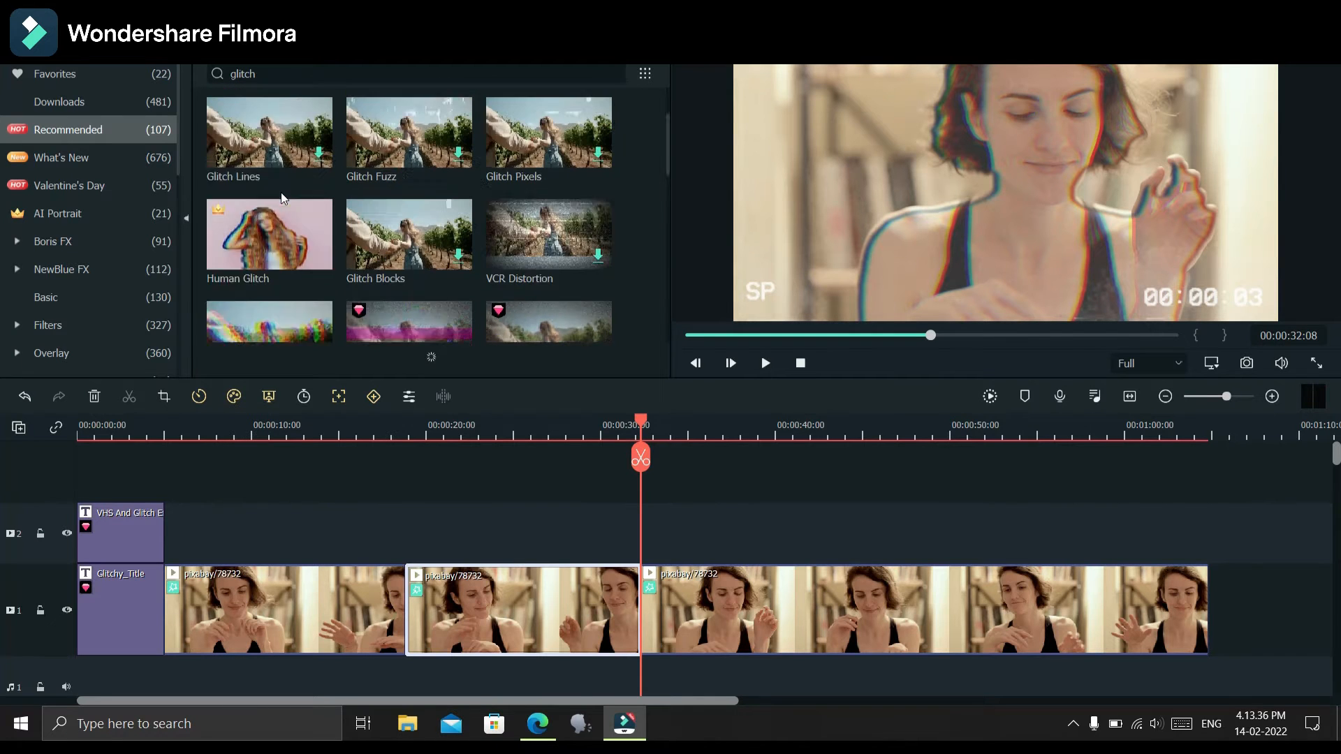
pyautogui.scroll(2, 281, 192)
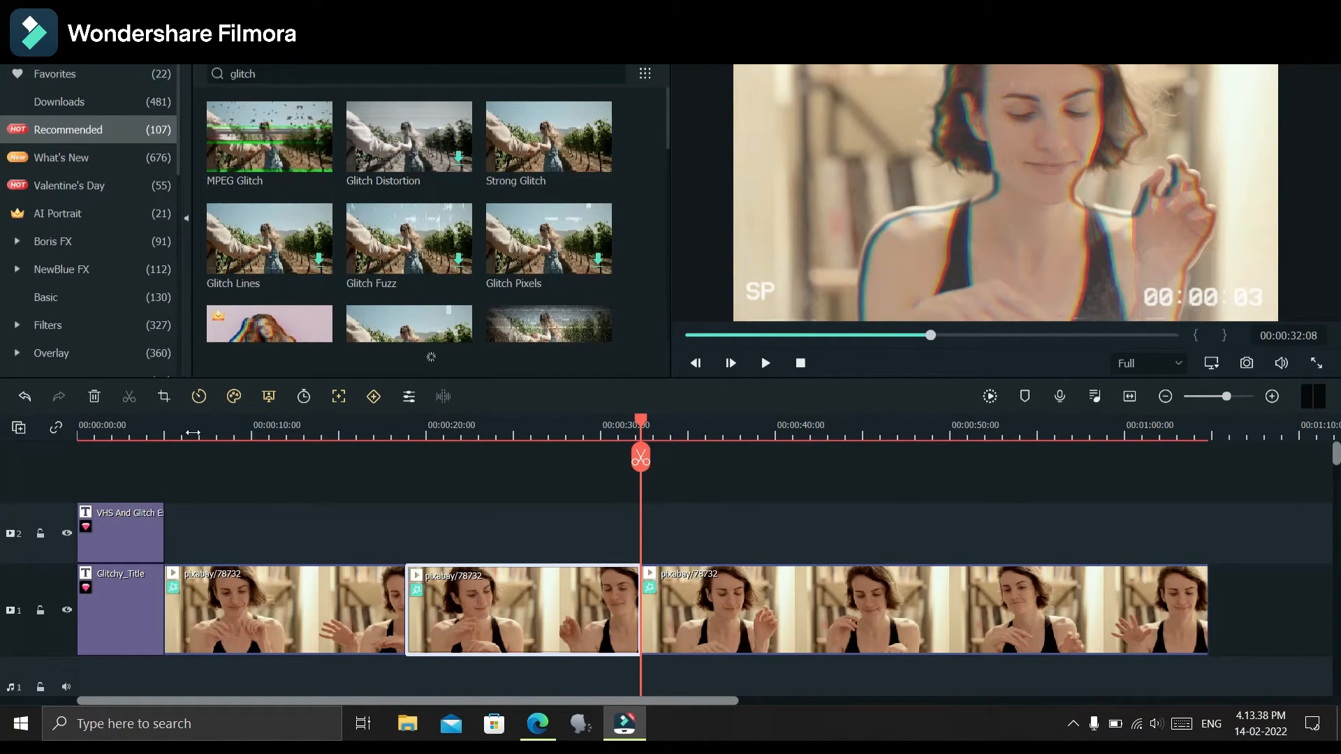
# Place the playhead at 00:00:07:11 and add the recommended VHS And Glitch transition between Glitchy_Title and the first woman clip.
pyautogui.click(205, 419)
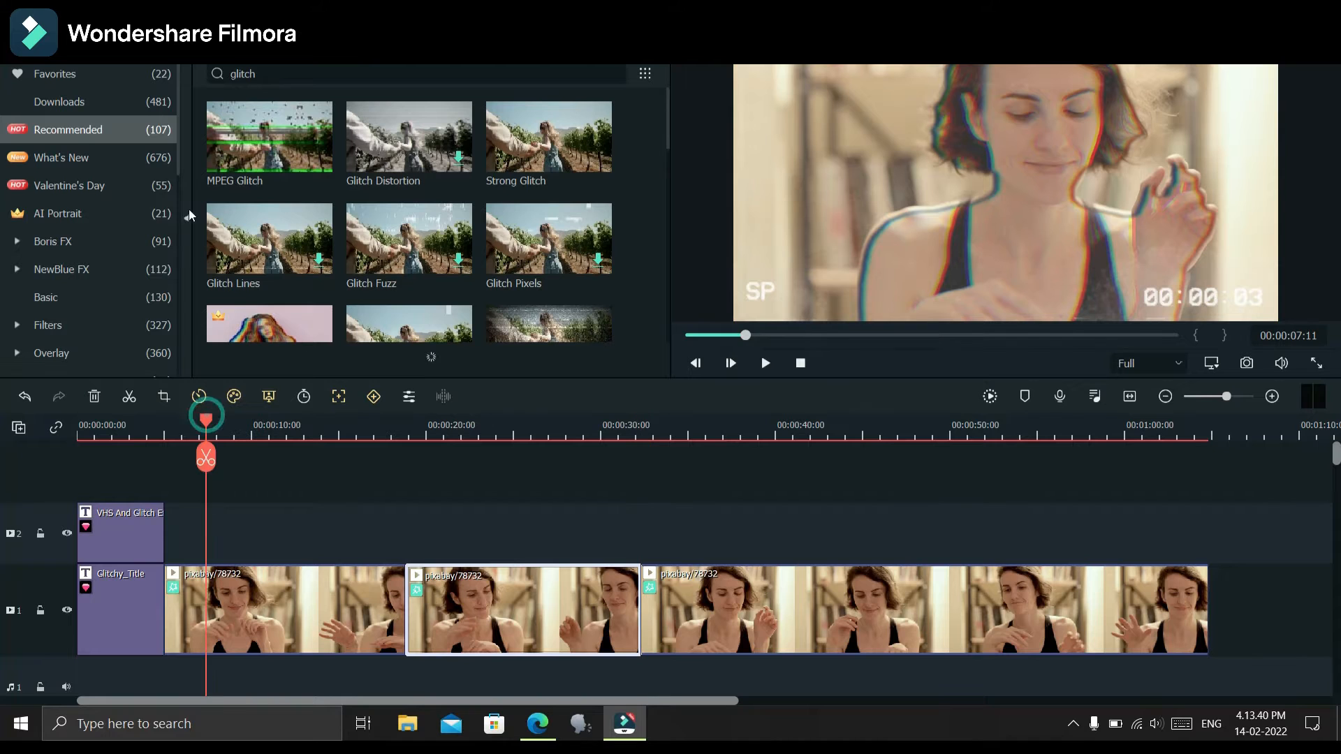
pyautogui.click(257, 40)
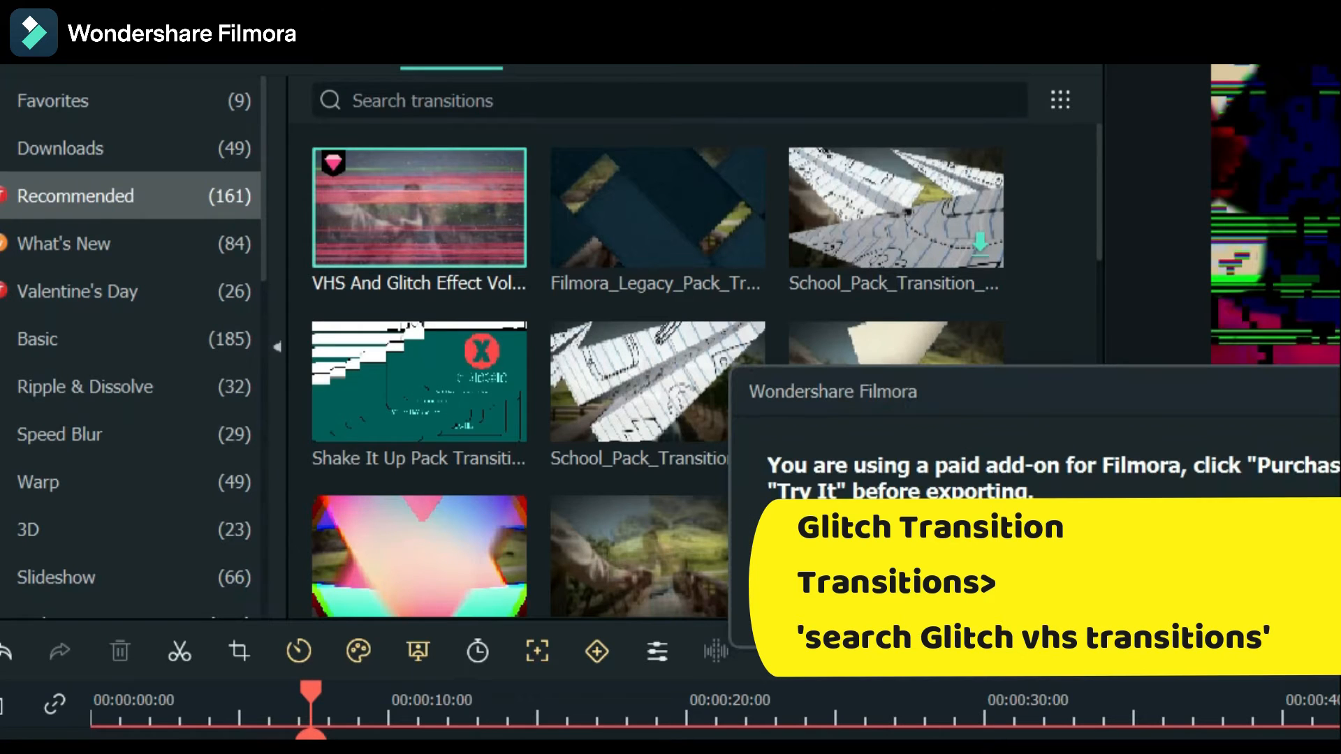
pyautogui.press('Return')
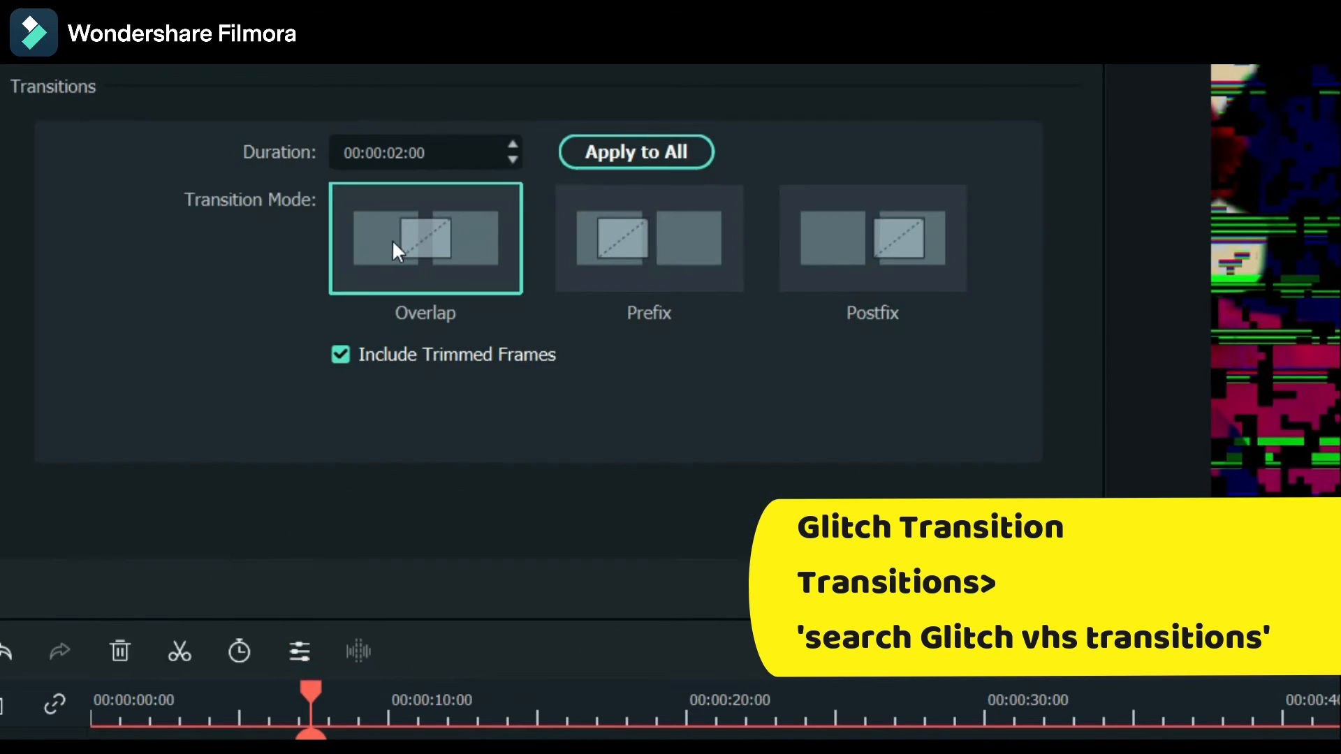
pyautogui.click(401, 357)
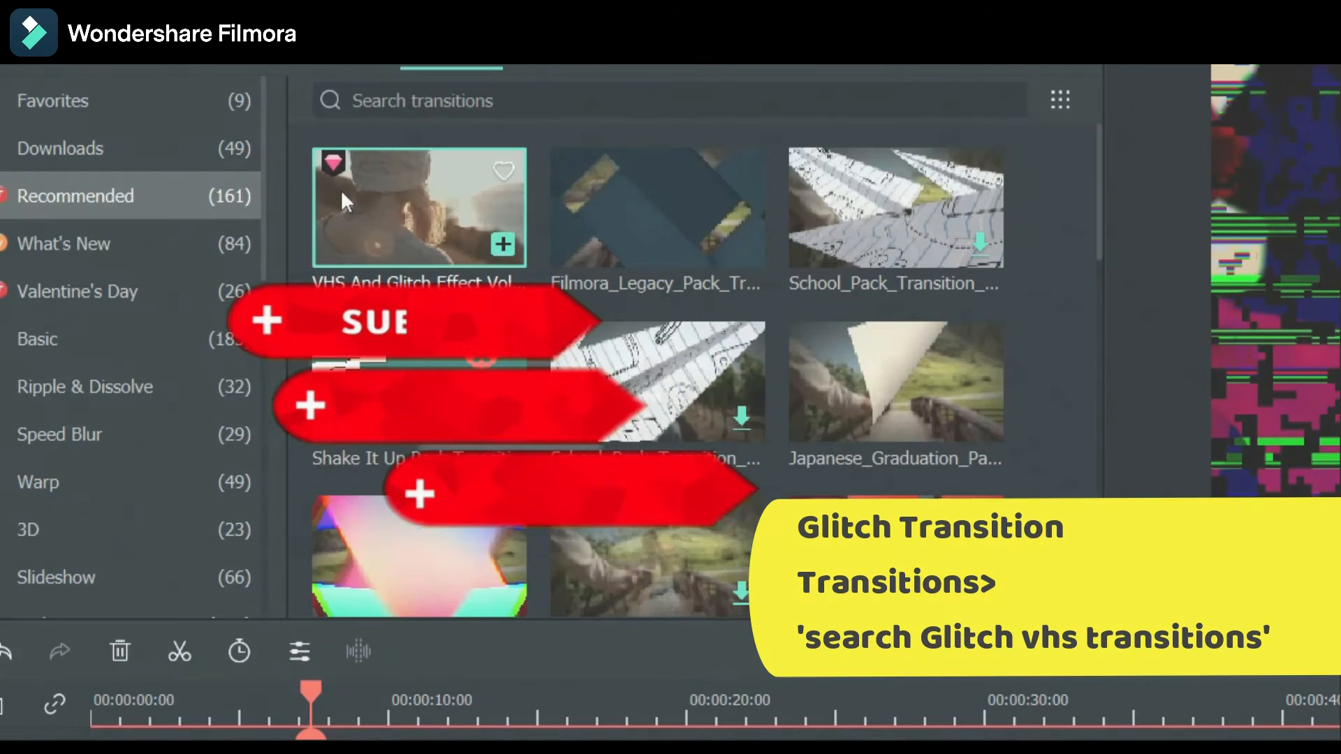
# Search the transitions for "glitch" and place the red-speckled VHS And Glitch transition between the first and second woman clips.
pyautogui.scroll(-5, 341, 190)
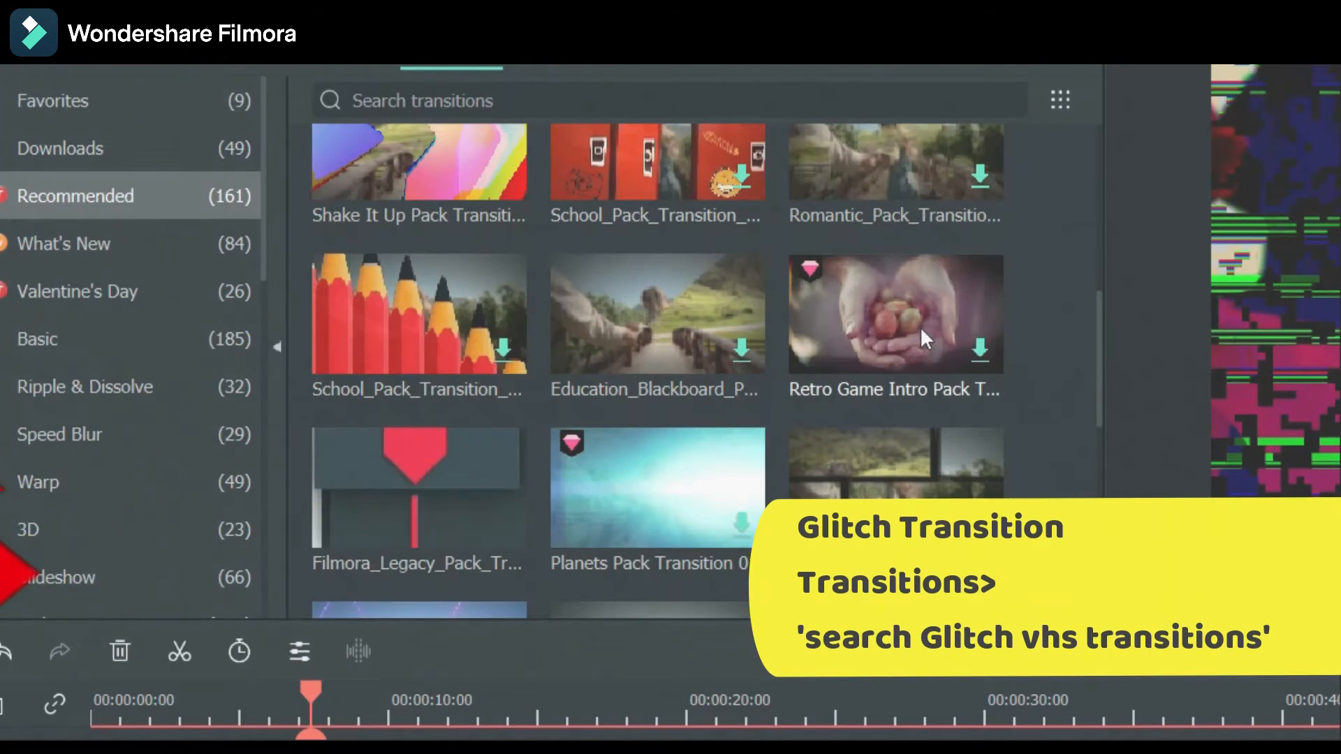
pyautogui.scroll(-6, 732, 326)
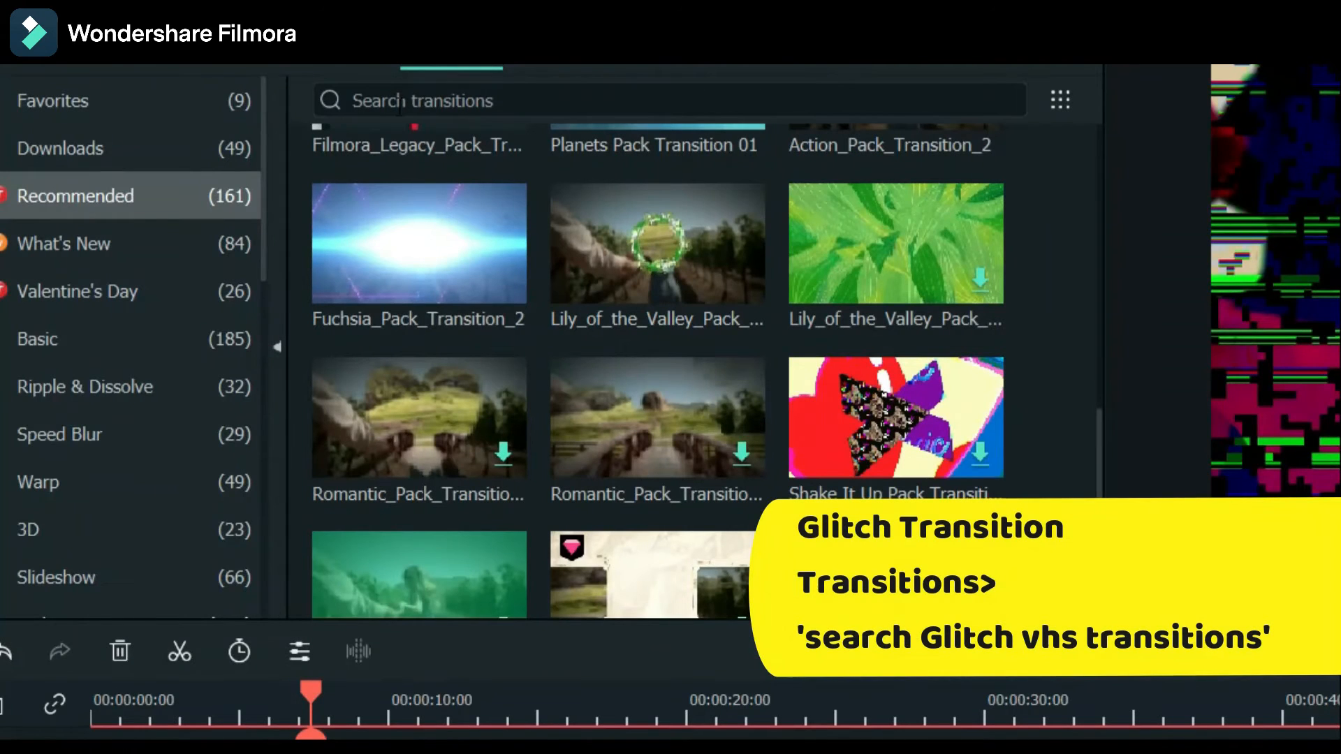
pyautogui.click(389, 100)
pyautogui.write('gl')
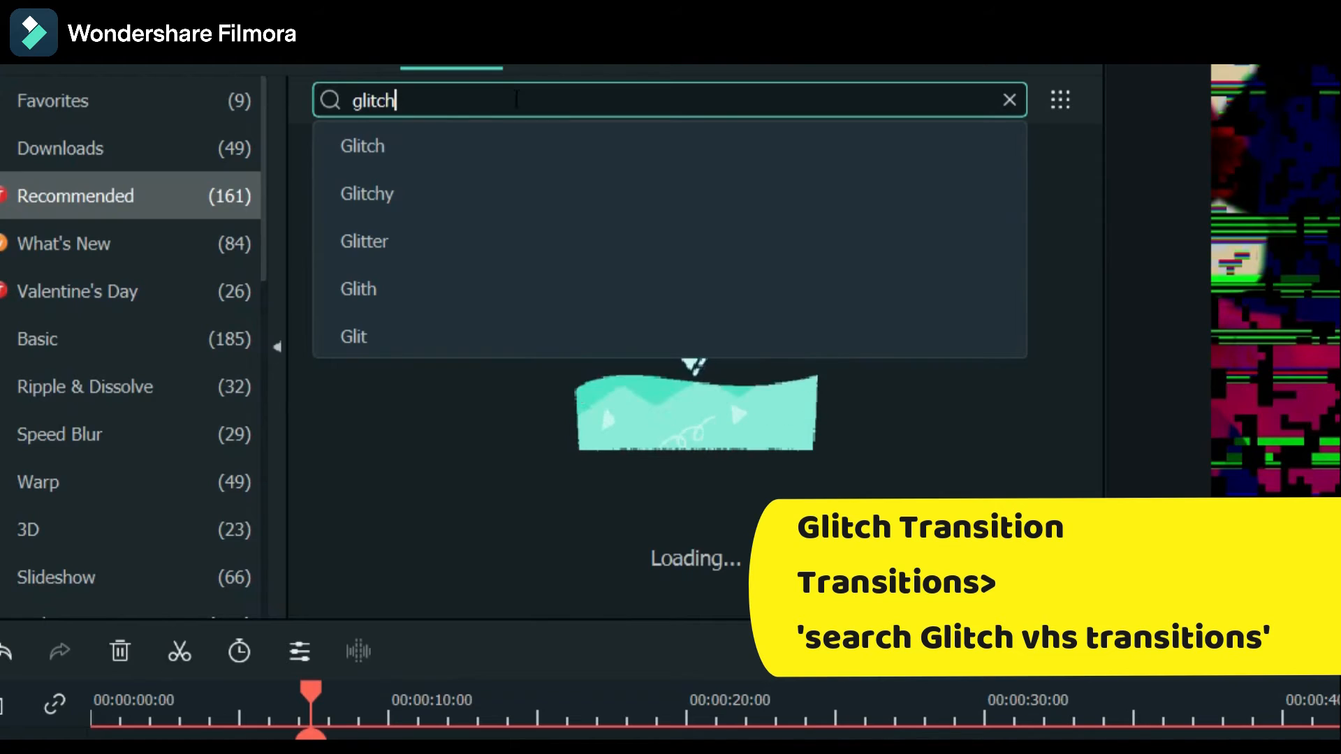
pyautogui.write('itch')
pyautogui.click(1056, 137)
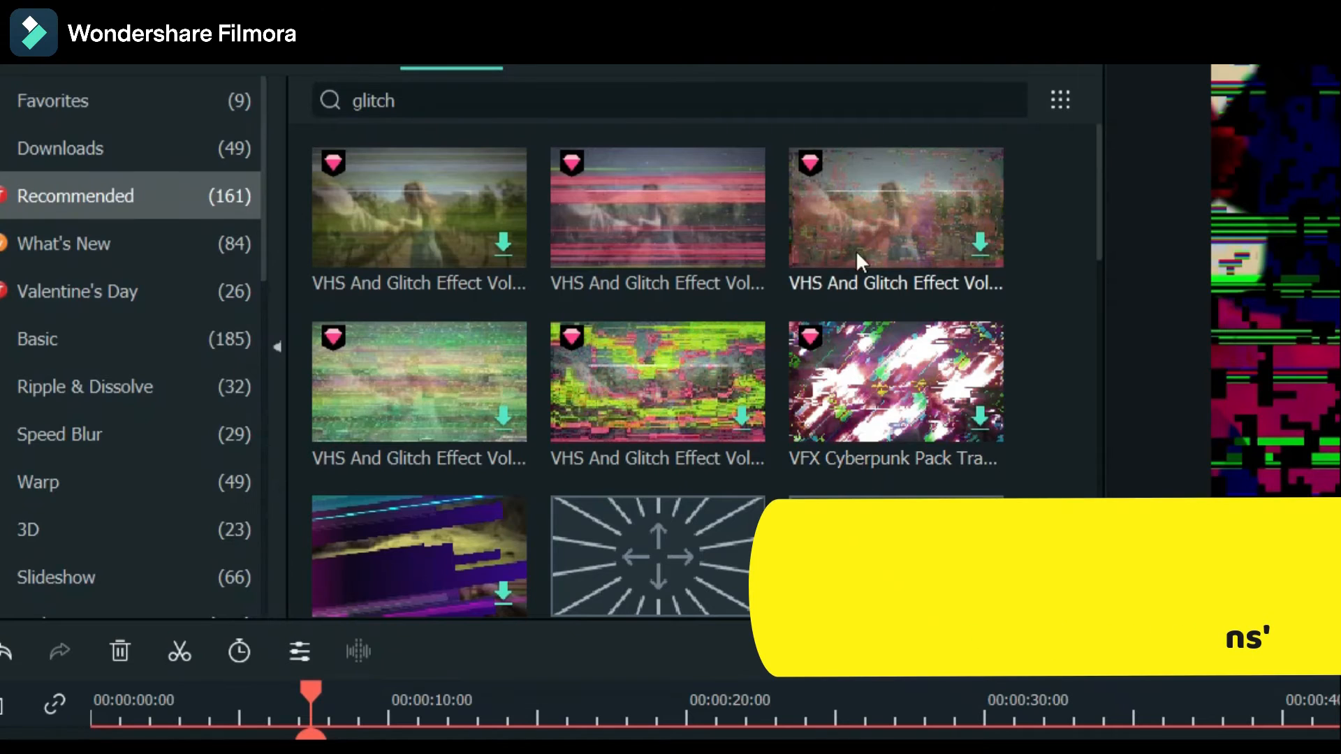
pyautogui.click(989, 245)
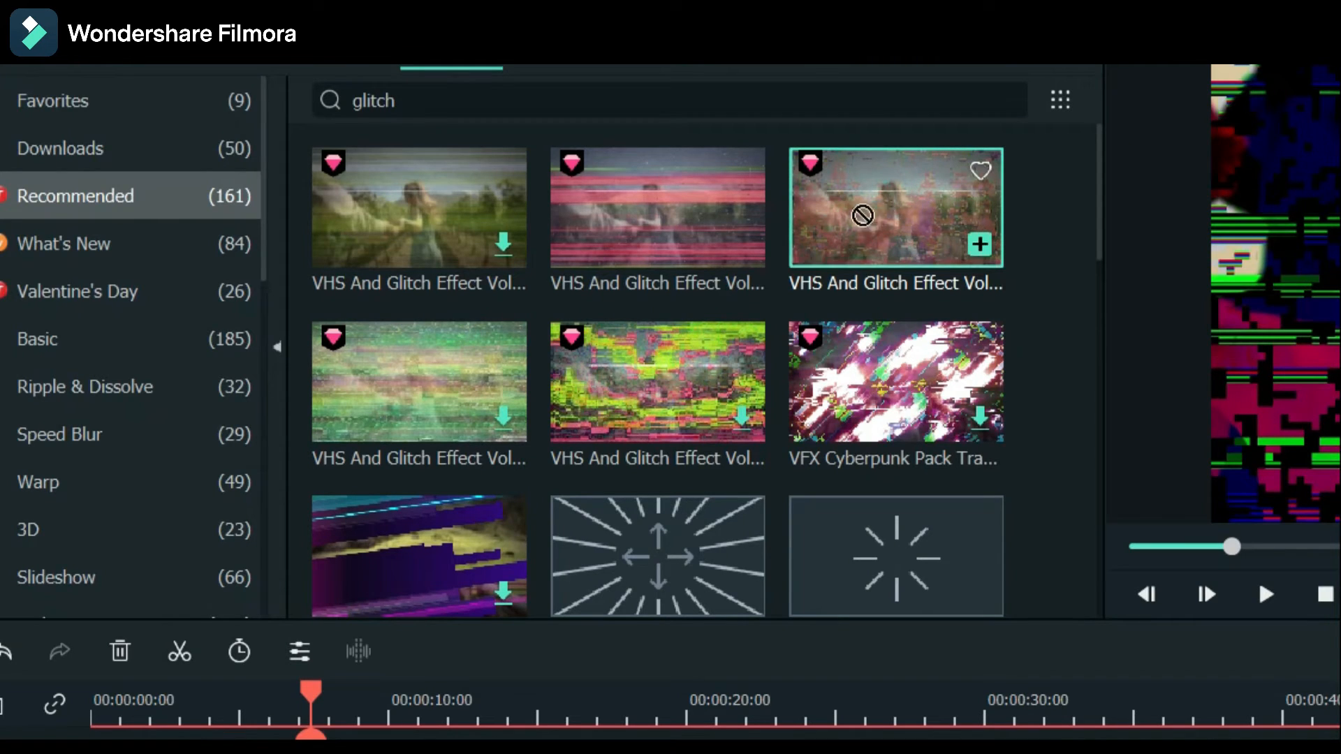
pyautogui.click(886, 182)
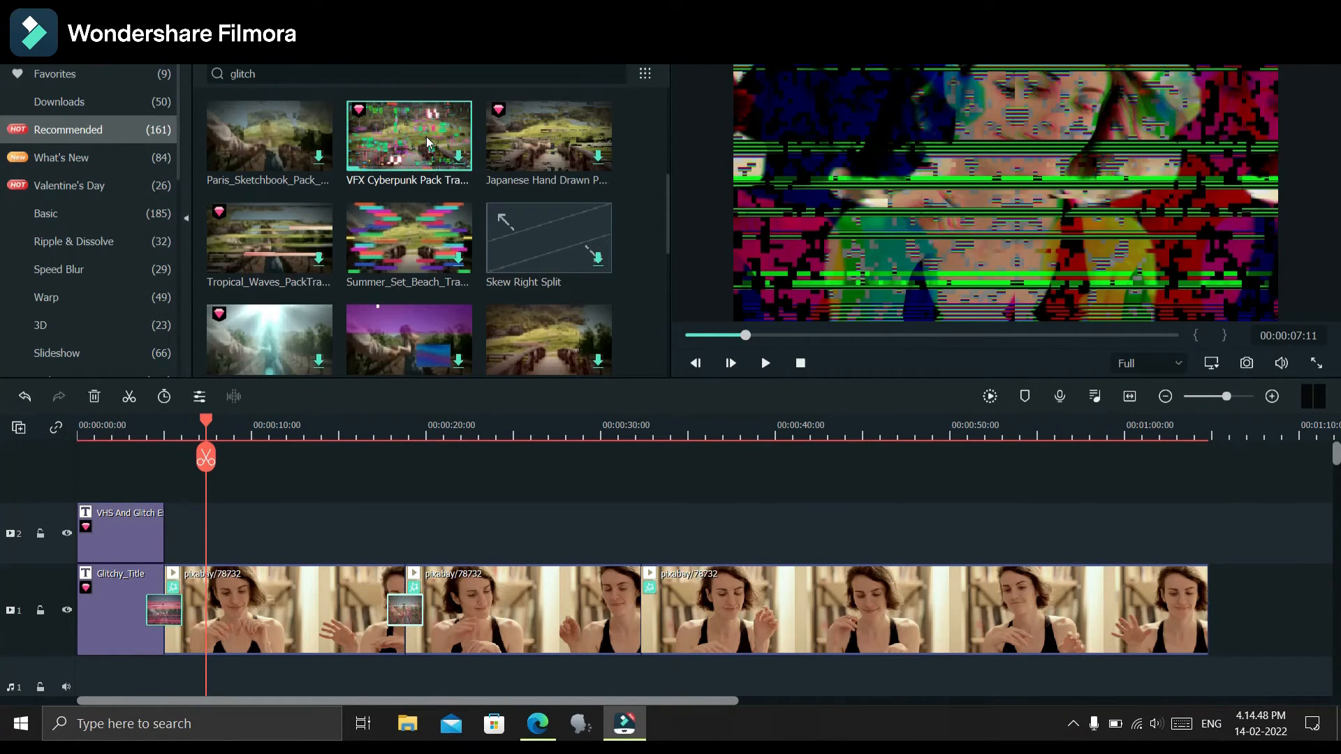
# Place the VFX Cyberpunk transition on the cut between the second and third woman clips, accepting the trial.
pyautogui.moveTo(669, 208)
pyautogui.mouseDown()
pyautogui.moveTo(670, 258)
pyautogui.moveTo(667, 119)
pyautogui.moveTo(668, 207)
pyautogui.mouseUp()
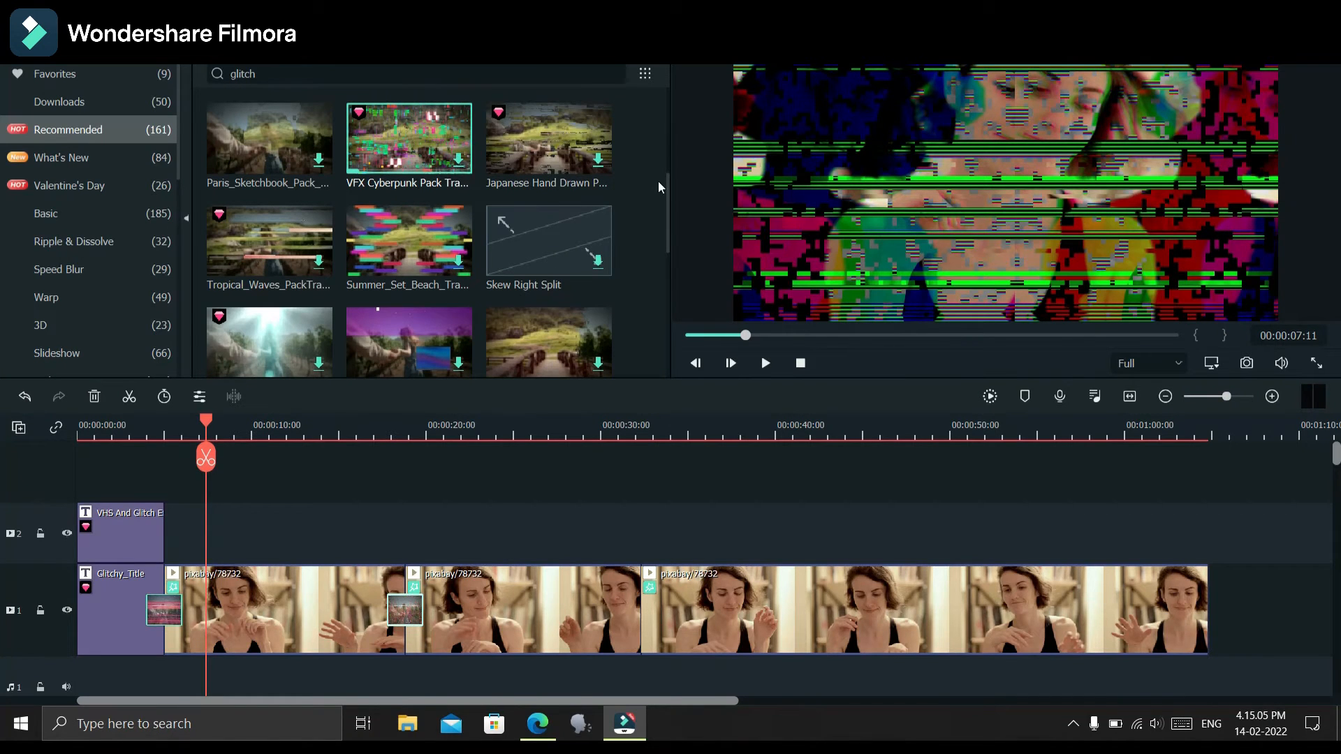
pyautogui.moveTo(668, 202); pyautogui.dragTo(677, 111)
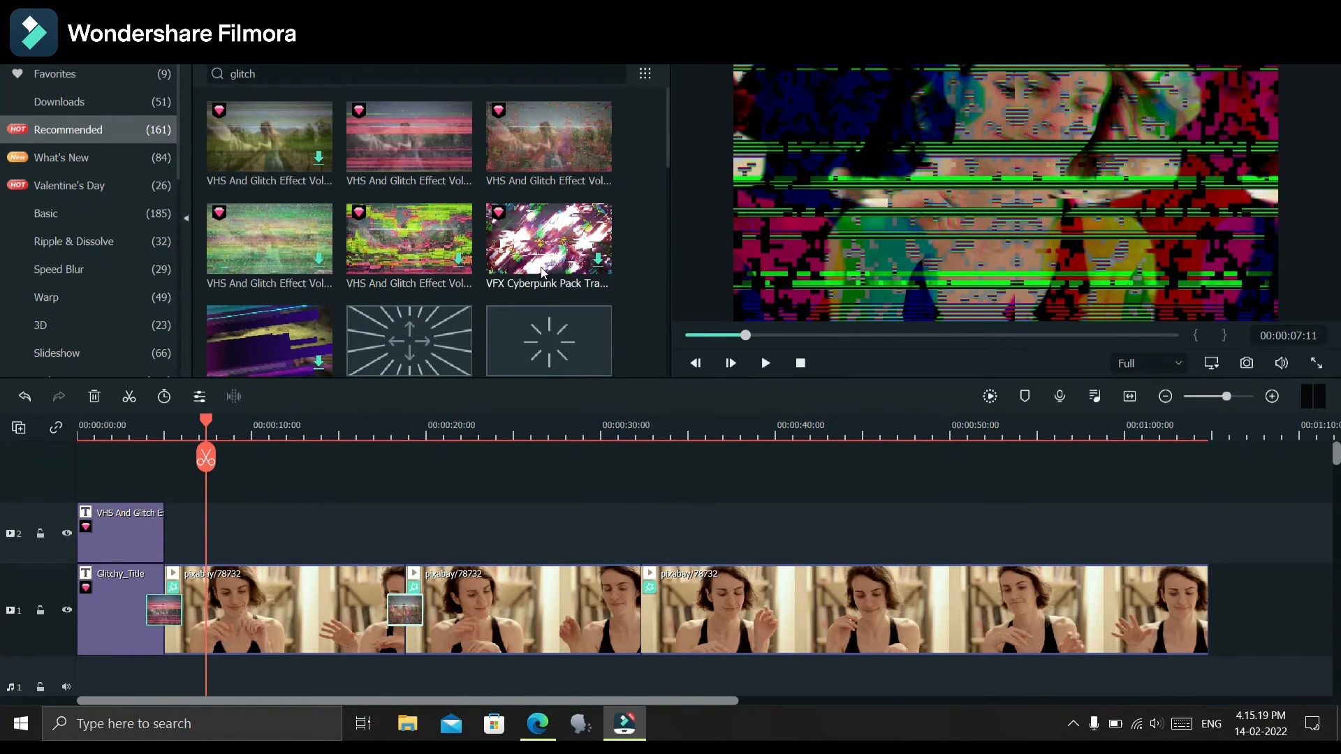
pyautogui.moveTo(668, 124); pyautogui.dragTo(676, 178)
pyautogui.moveTo(410, 256); pyautogui.dragTo(627, 614)
pyautogui.click(812, 366)
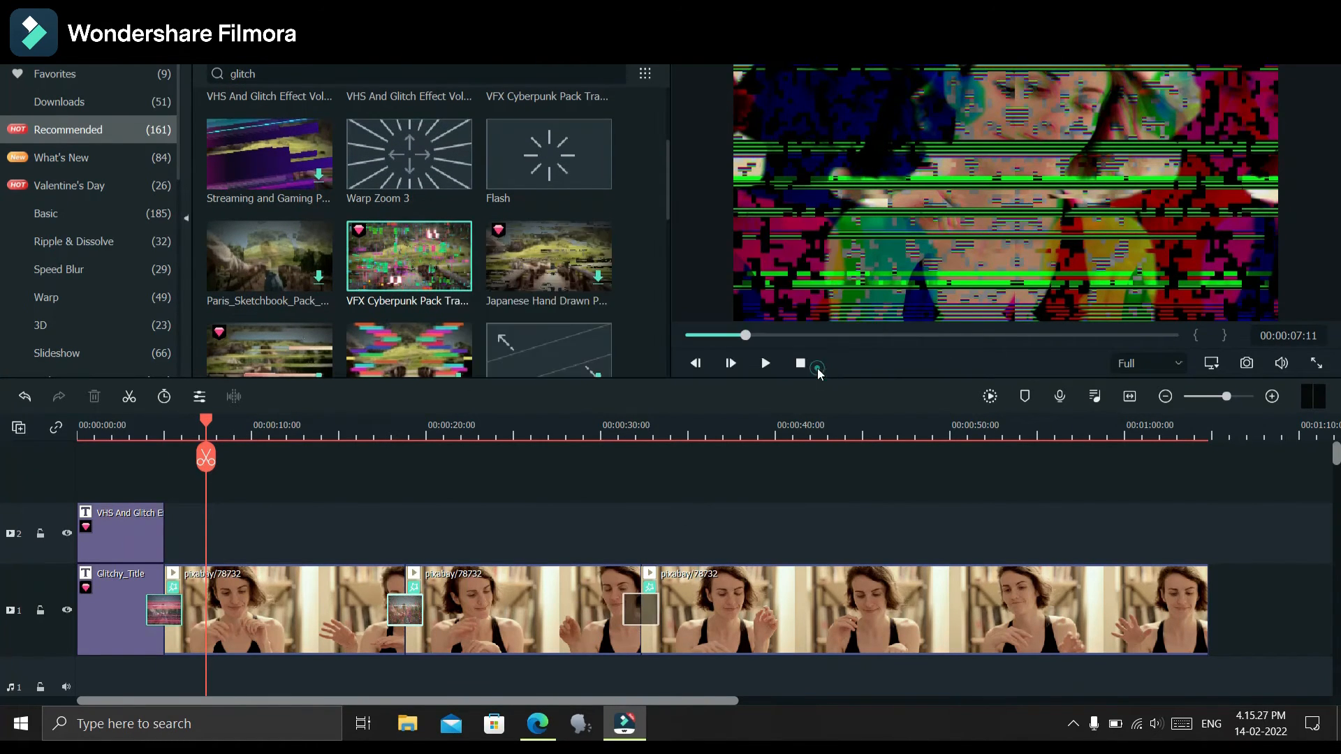
# Toggle Include Trimmed Frames in the VFX Cyberpunk transition's settings, accept them, and lengthen the transition on the timeline.
pyautogui.doubleClick(641, 610)
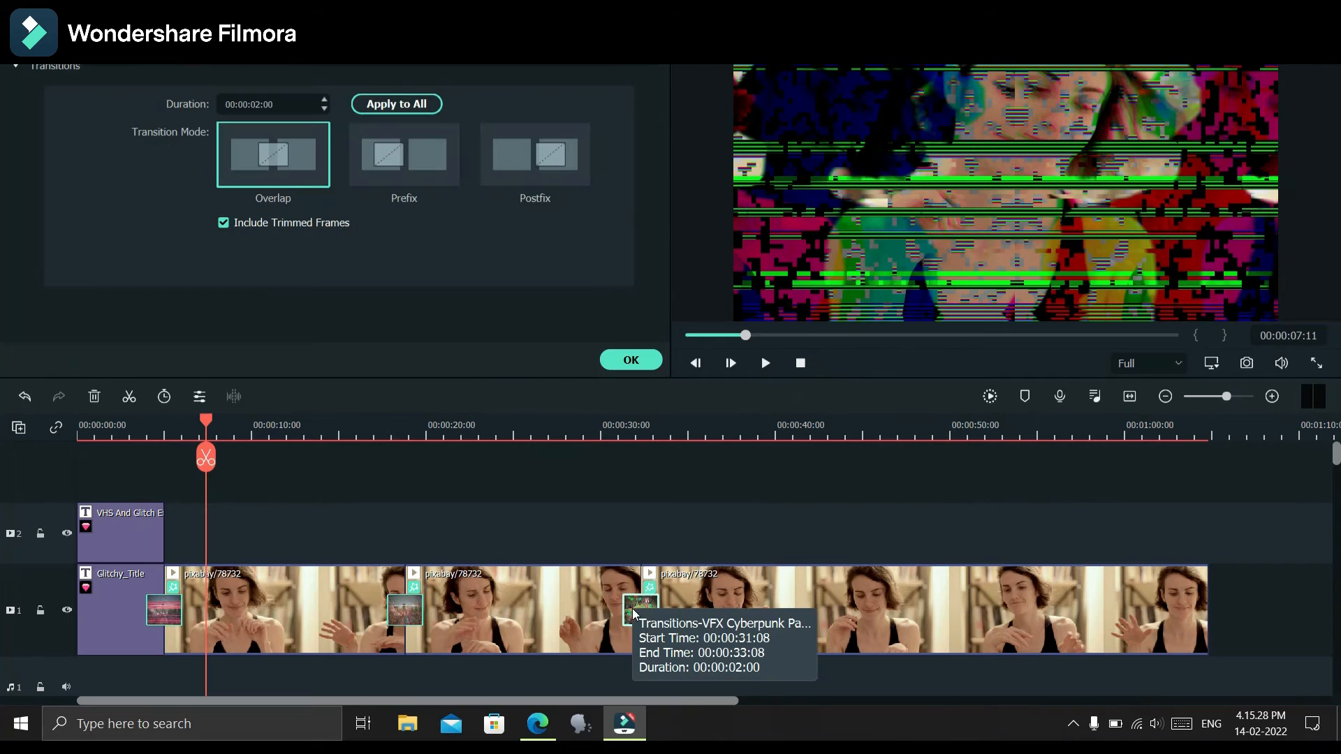
pyautogui.click(313, 229)
pyautogui.click(615, 365)
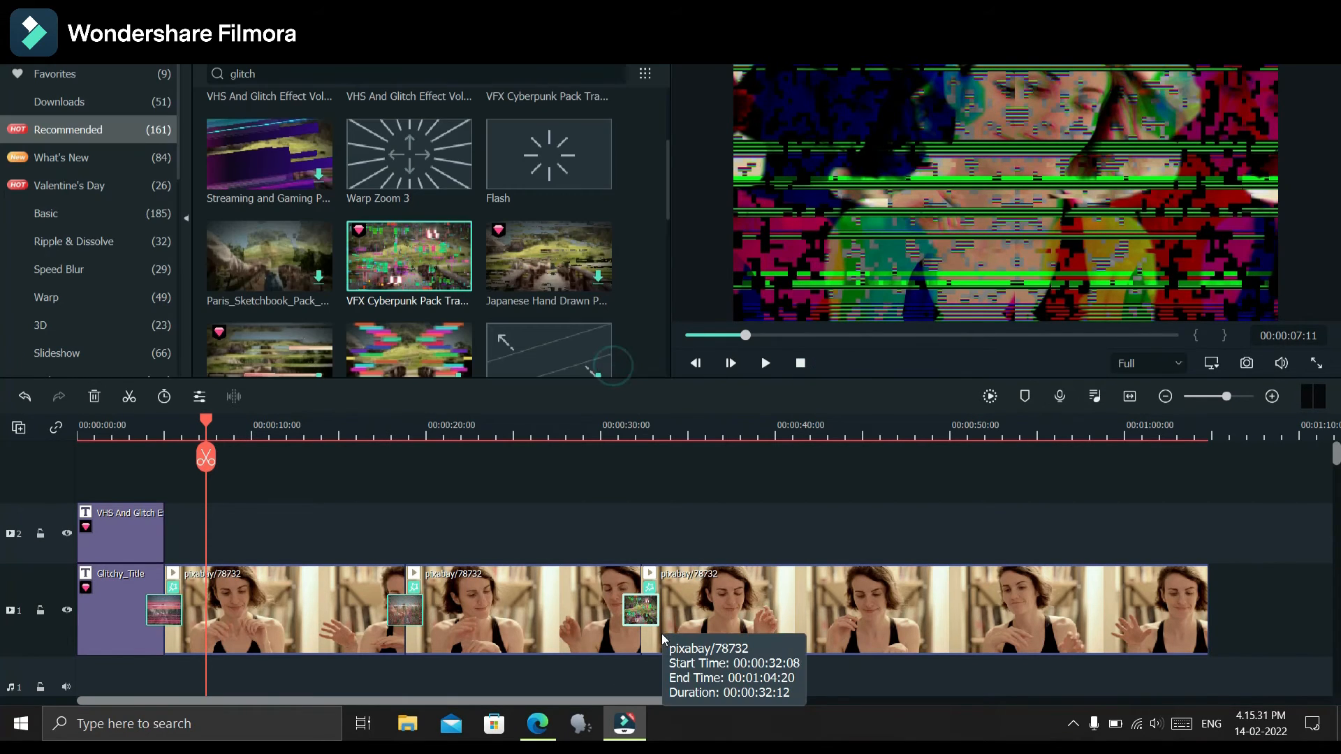
pyautogui.moveTo(659, 610); pyautogui.dragTo(709, 614)
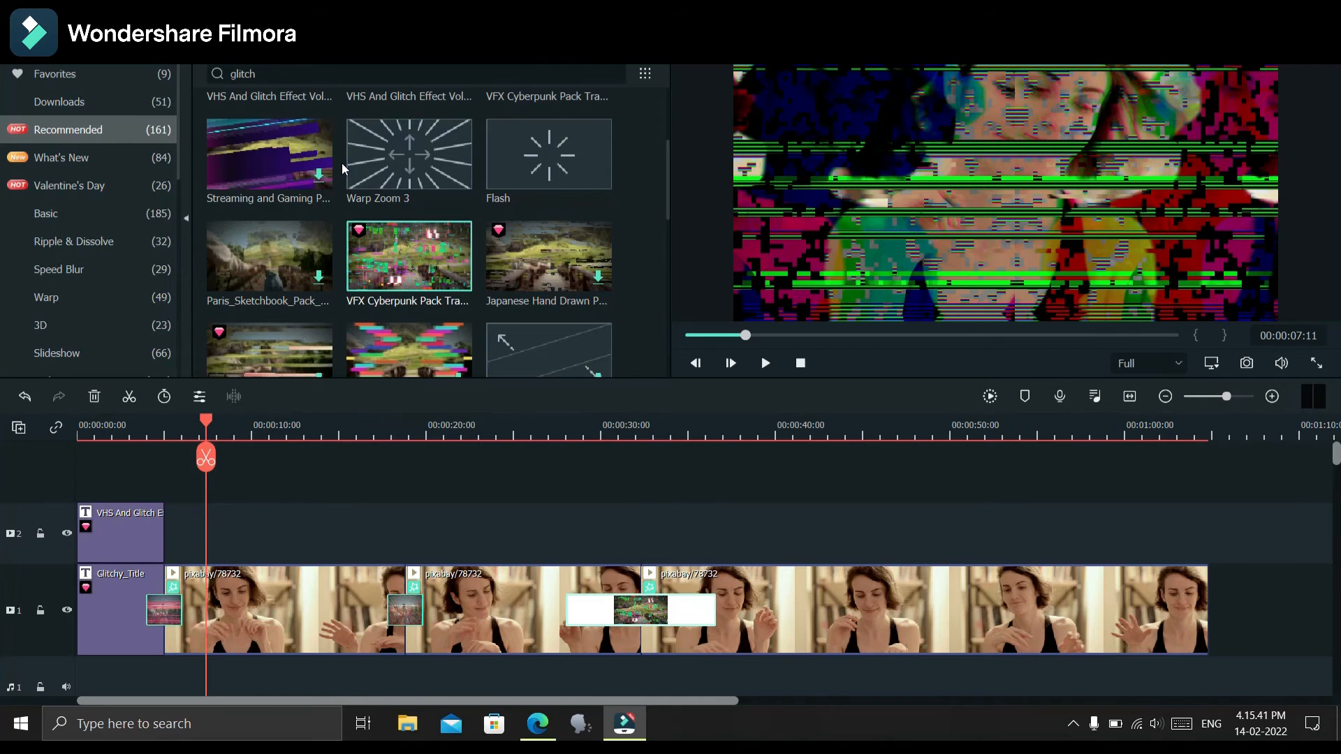
pyautogui.scroll(3, 342, 162)
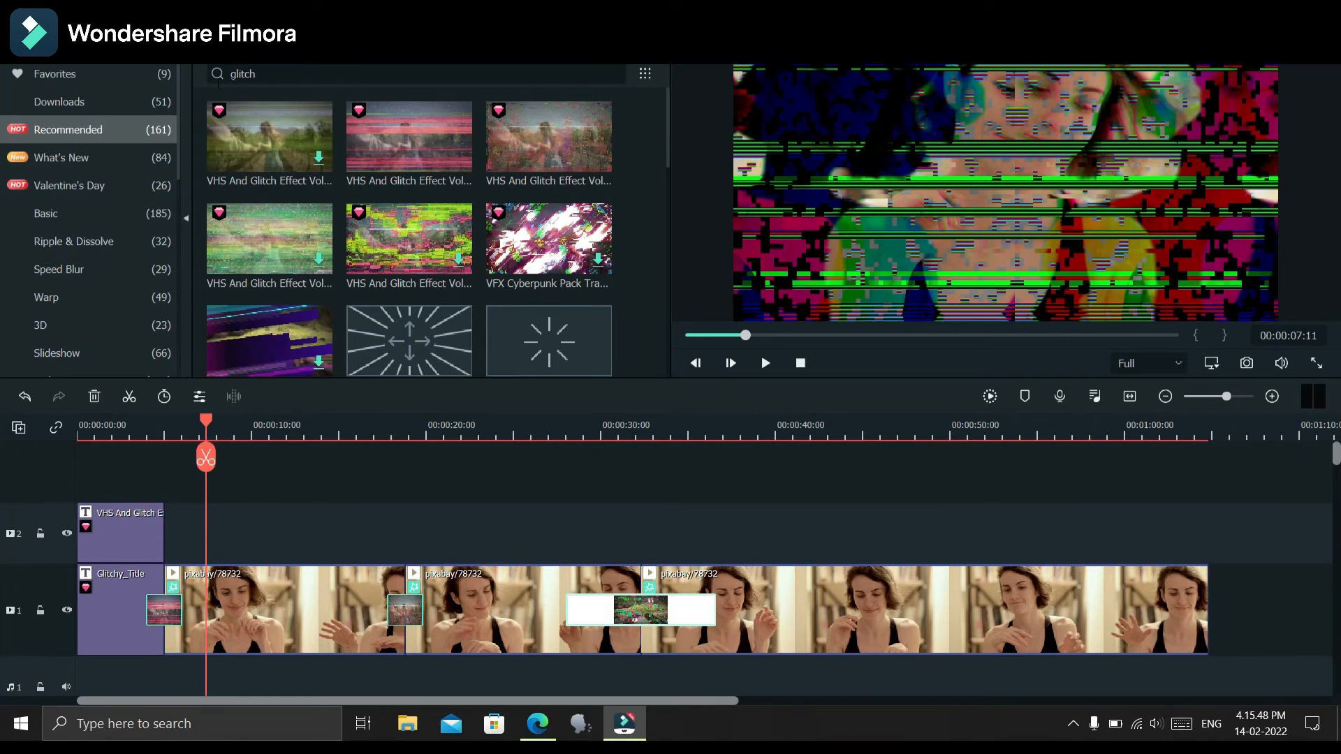
pyautogui.scroll(-2, 292, 489)
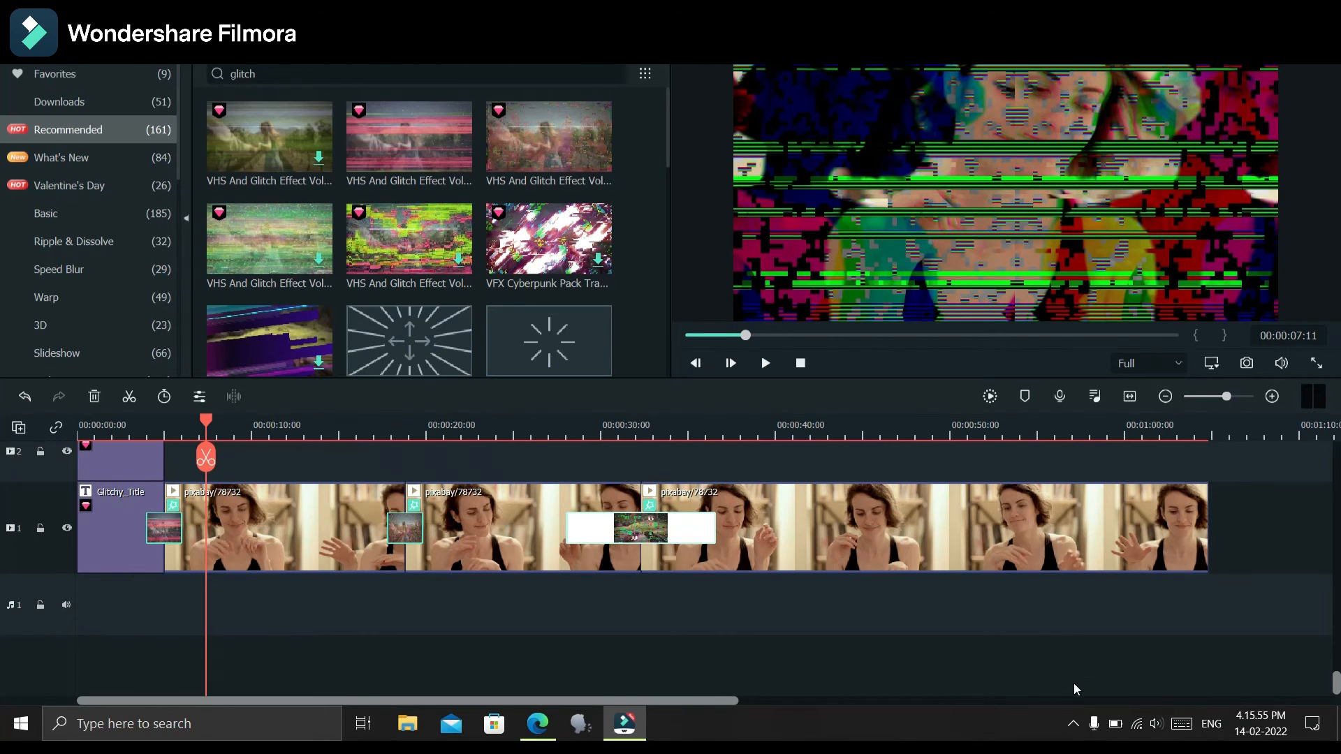
pyautogui.click(1072, 721)
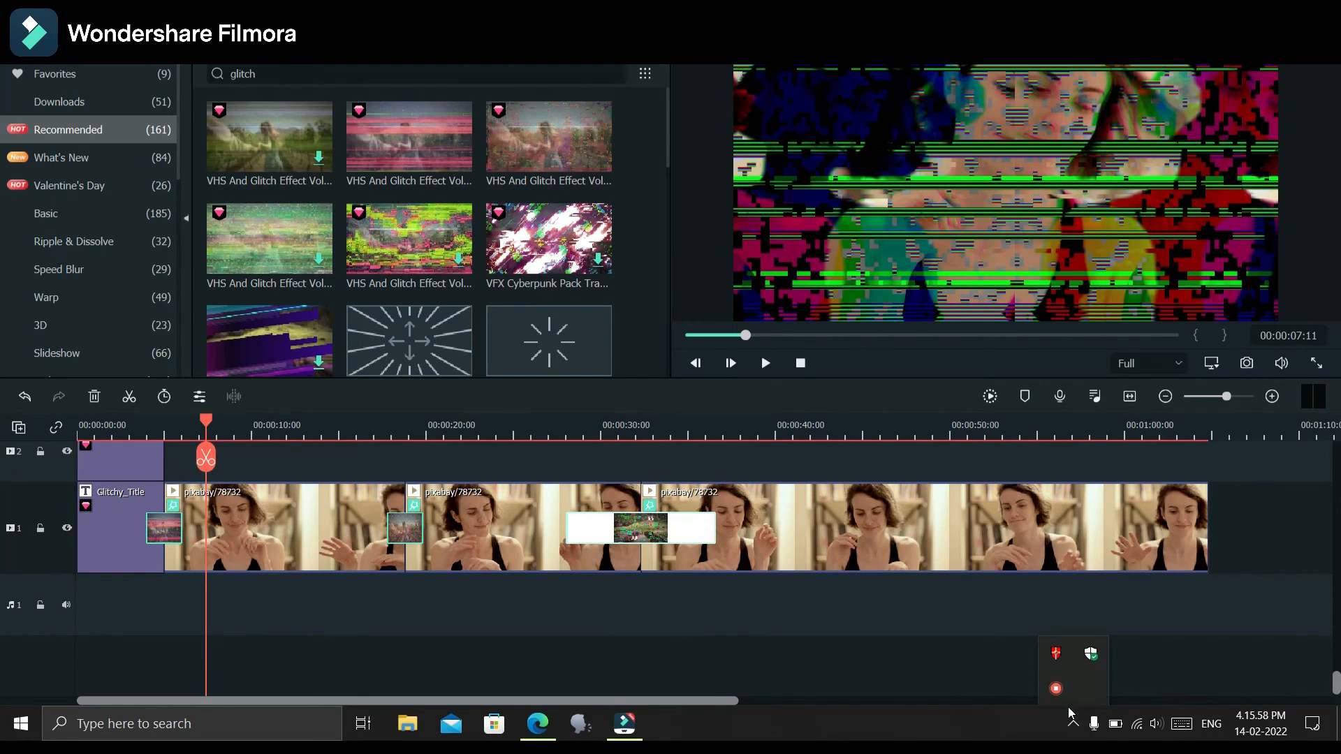
# Search the audio library for "glitch" sounds.
pyautogui.click(143, 47)
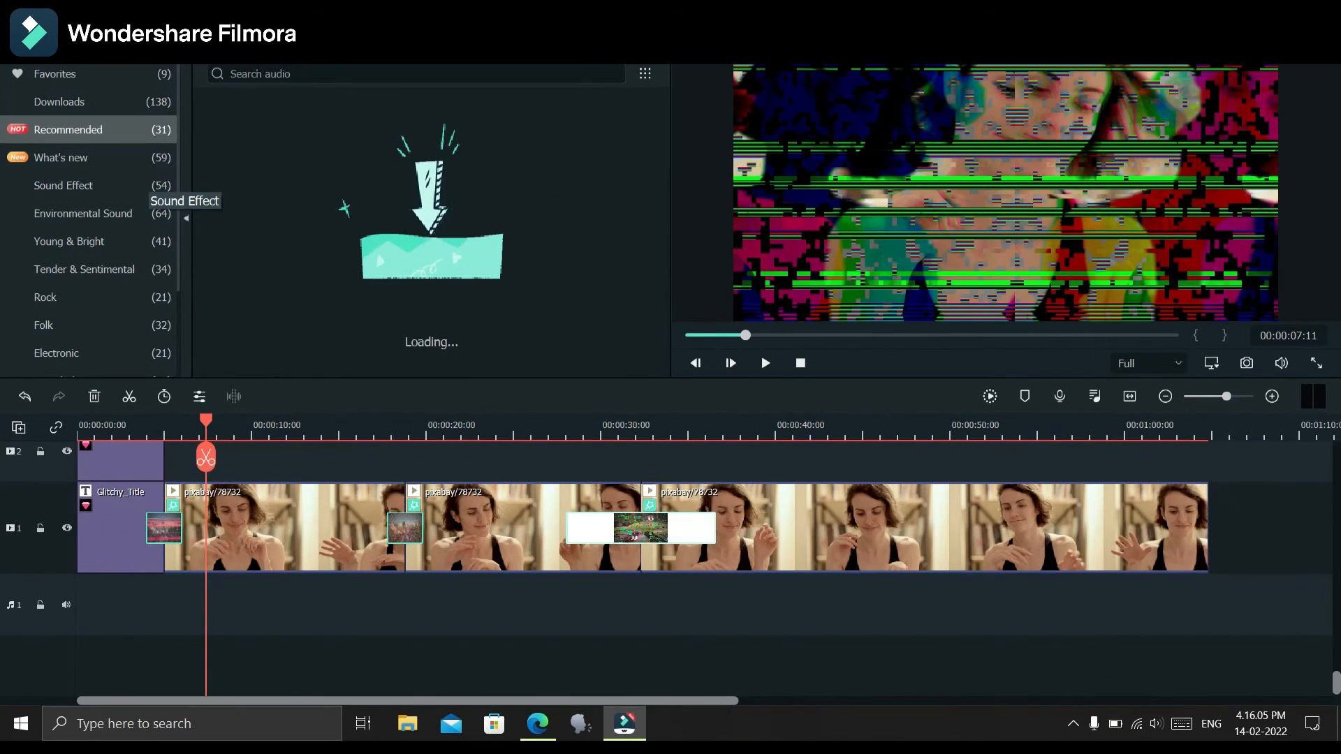
pyautogui.click(257, 72)
pyautogui.write('glitch')
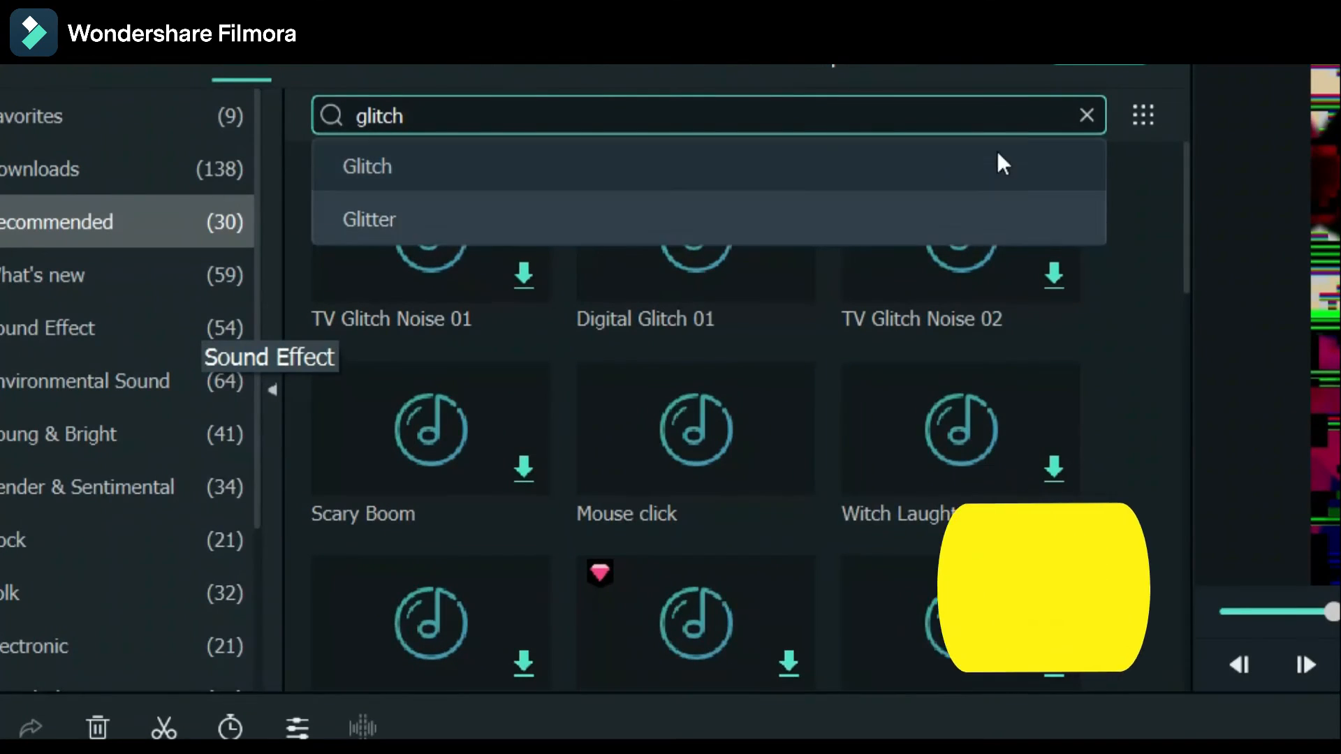
# Add the Digital Glitch 01 sound to the audio track at the start of the first woman clip.
pyautogui.click(1142, 119)
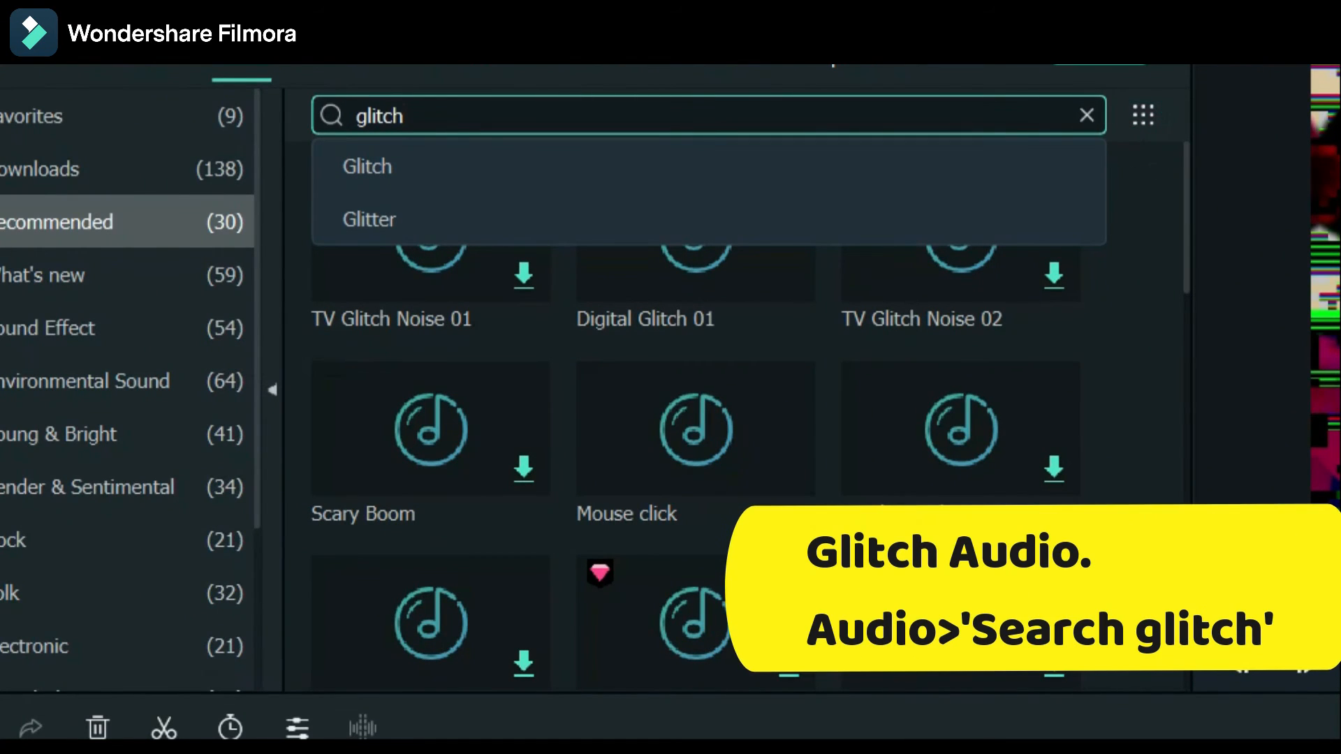
pyautogui.click(1128, 196)
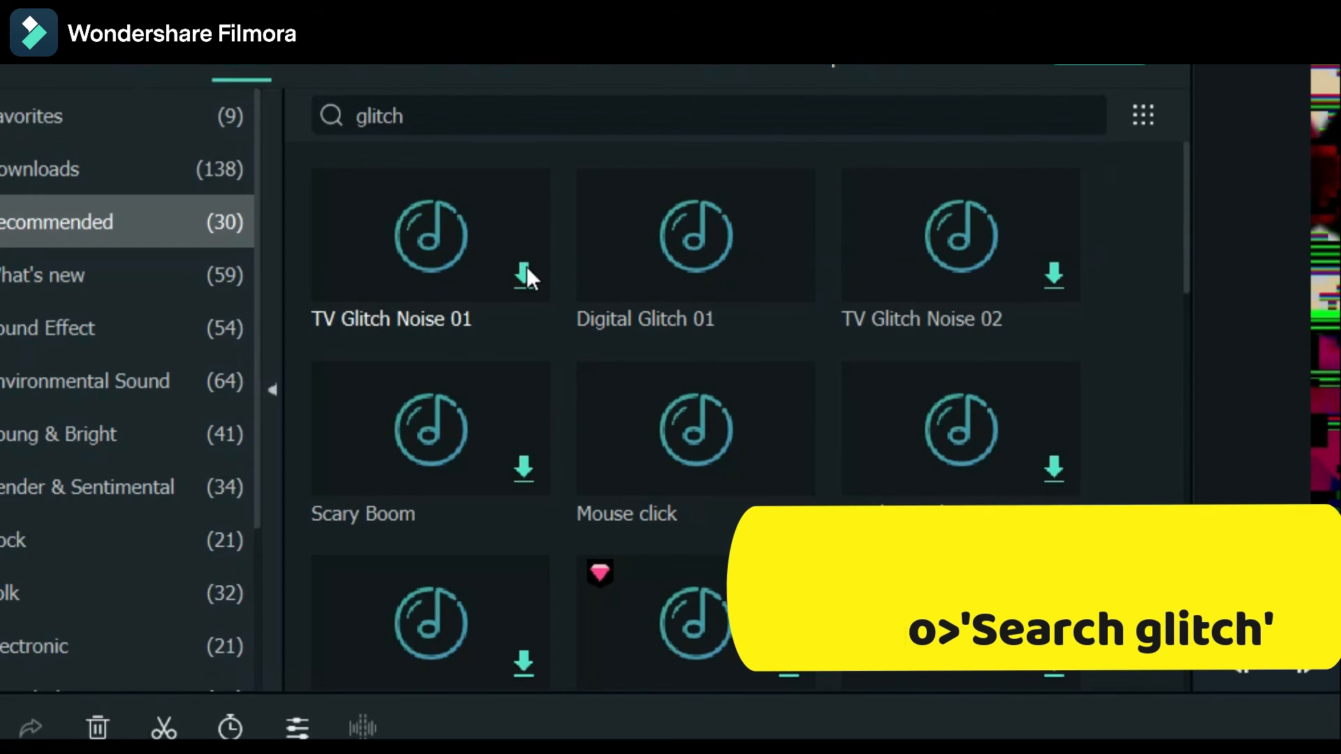
pyautogui.moveTo(683, 272)
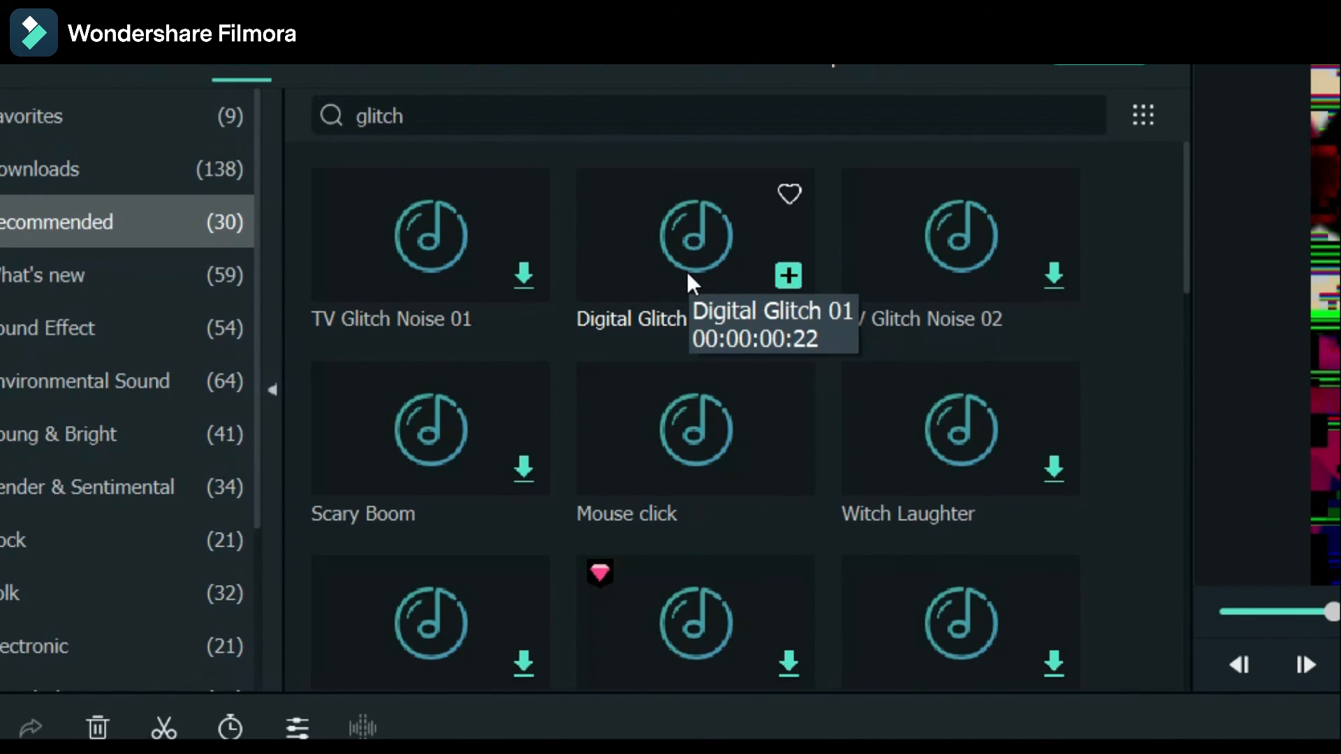
pyautogui.click(686, 271)
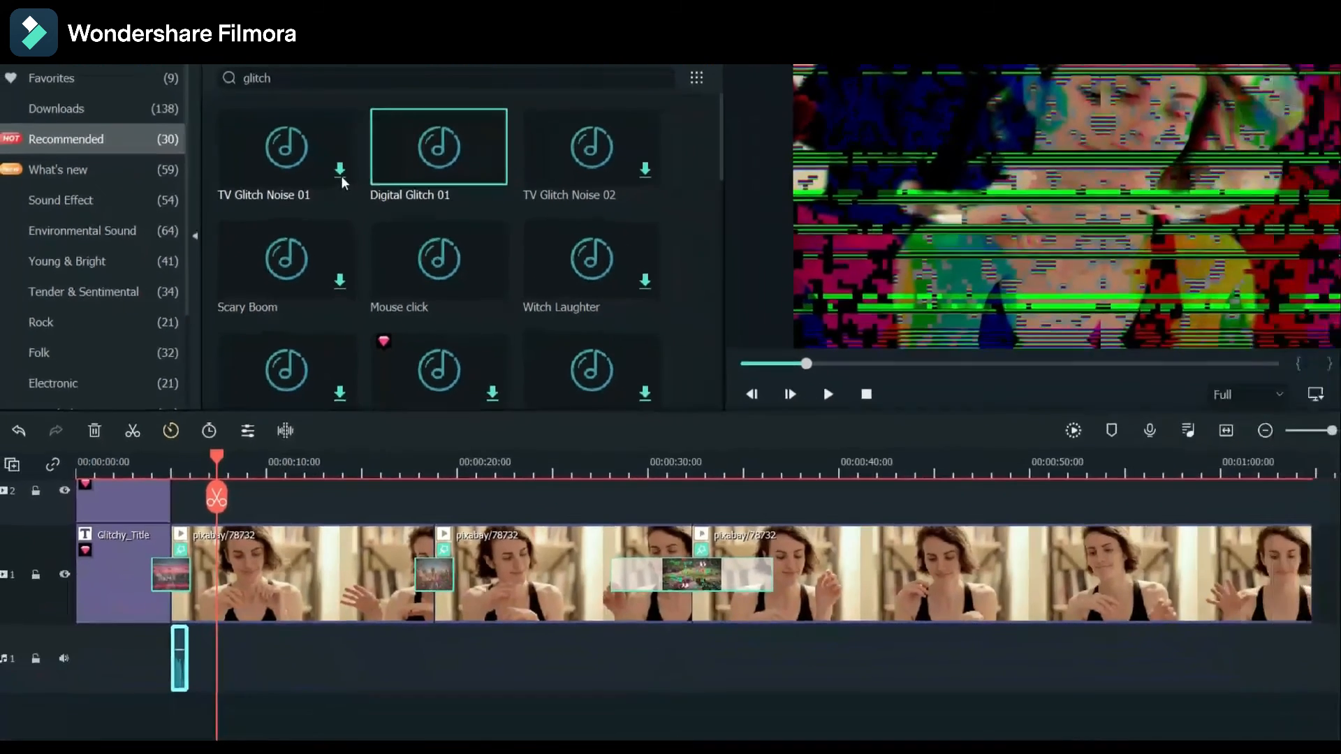
# Place the TV Glitch Noise 01 sound on the audio track beneath the cut between the first and second woman clips.
pyautogui.click(527, 290)
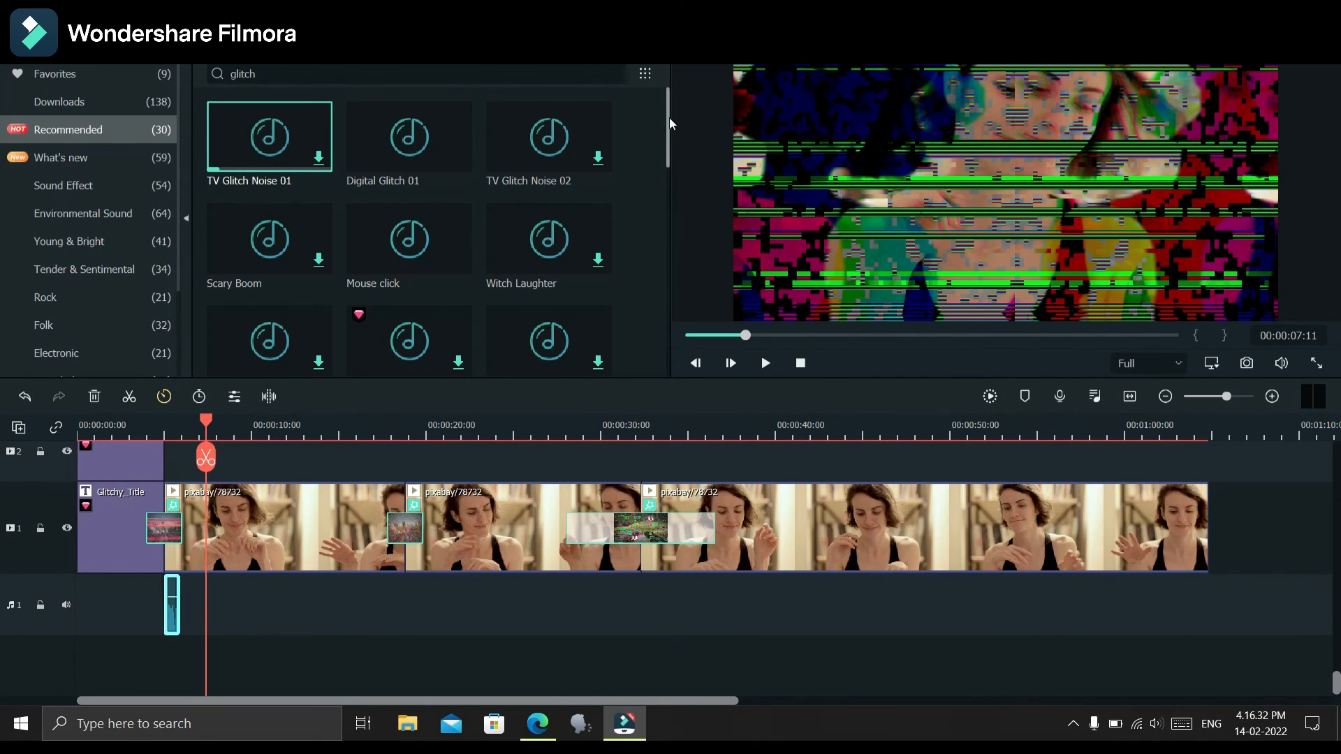
pyautogui.moveTo(670, 117); pyautogui.dragTo(653, 81)
pyautogui.moveTo(333, 355); pyautogui.dragTo(361, 544)
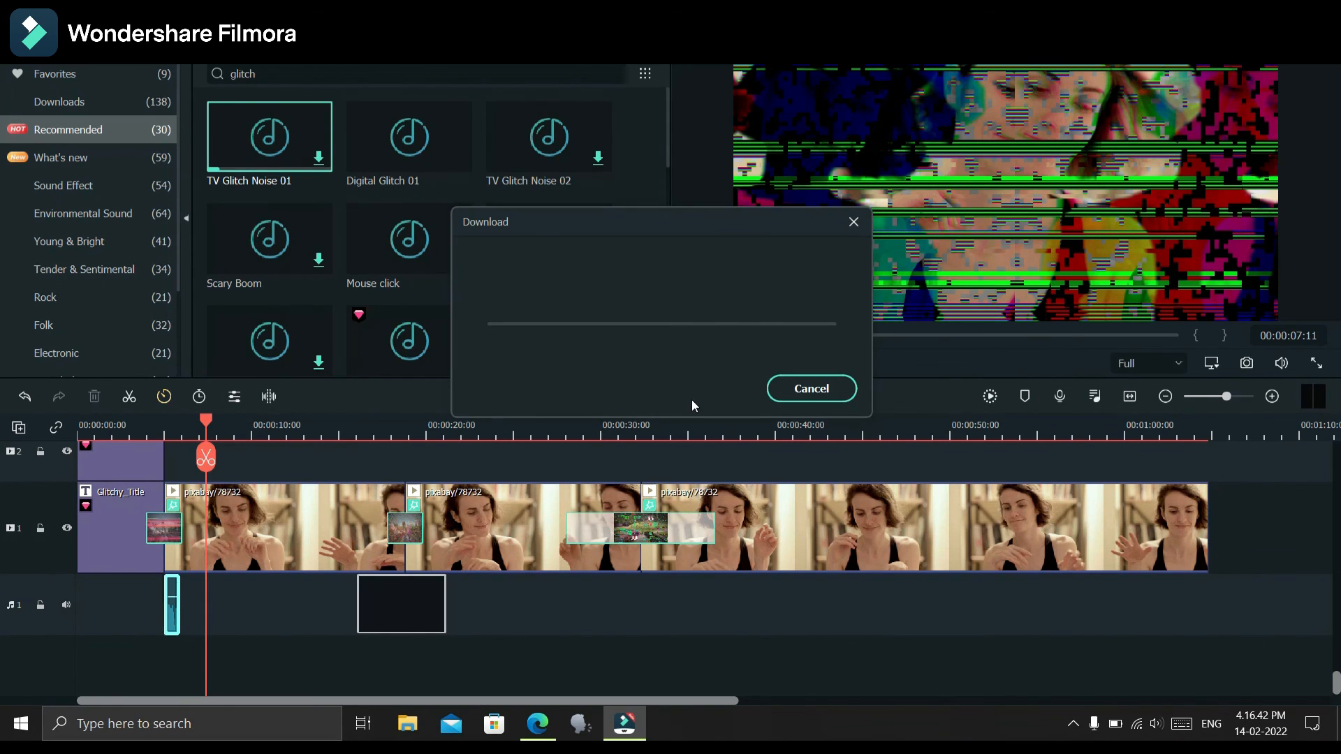